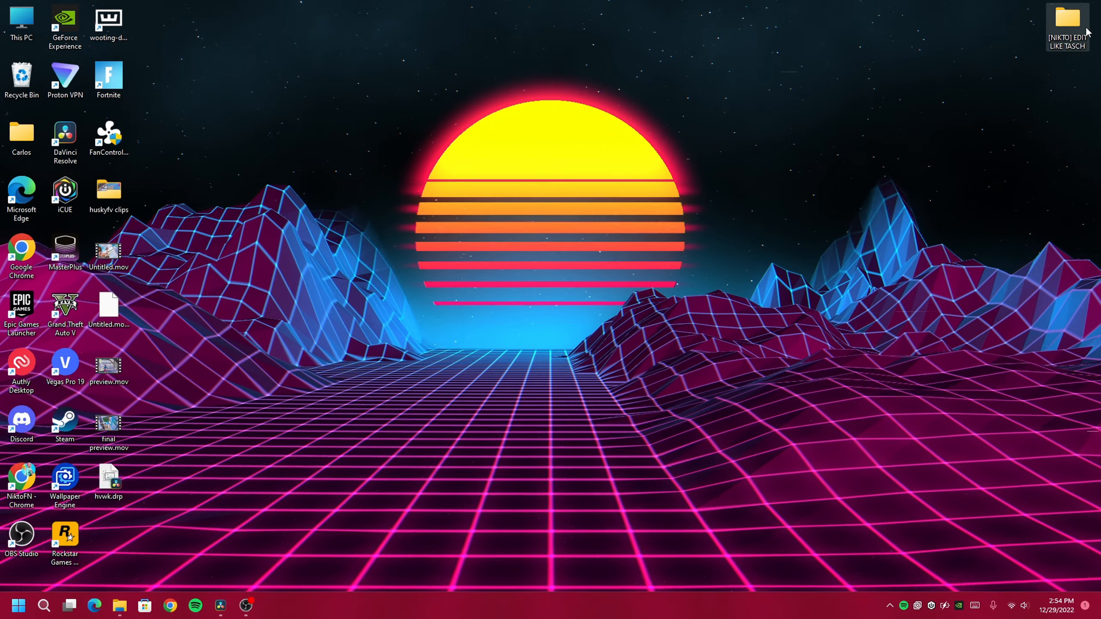
# Open the [NIKTO] EDIT LIKE TASCH folder and move its Explorer window up and left
pyautogui.doubleClick(1068, 19)
pyautogui.moveTo(445, 143); pyautogui.dragTo(404, 135)
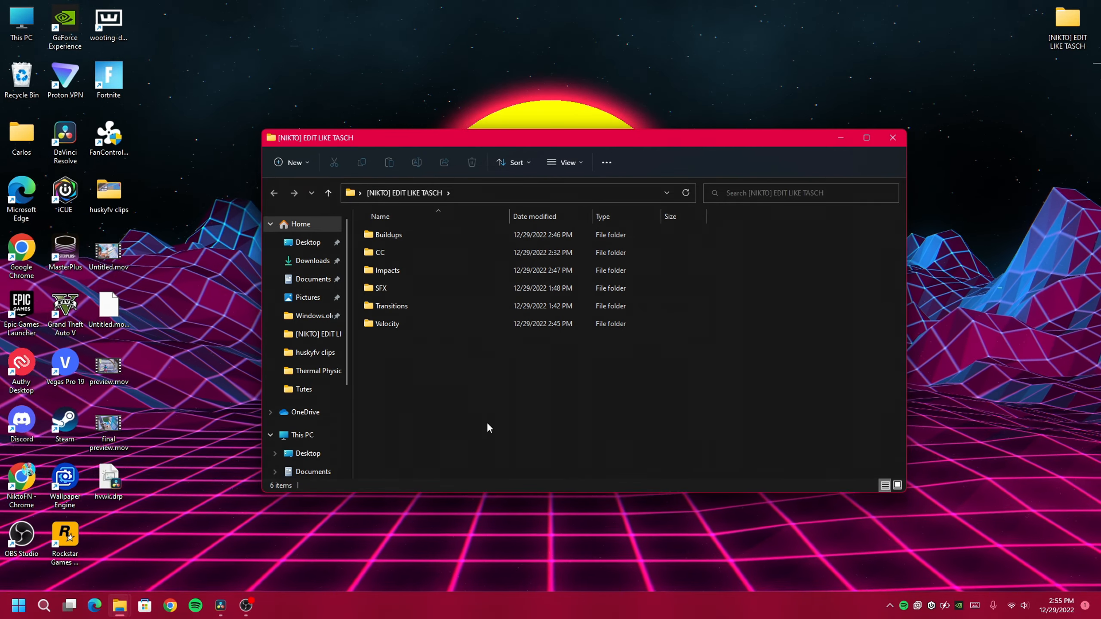
# In Resolve's Master Settings, check the 2560 x 1440, 60 fps timeline resolution without changing it
pyautogui.click(221, 606)
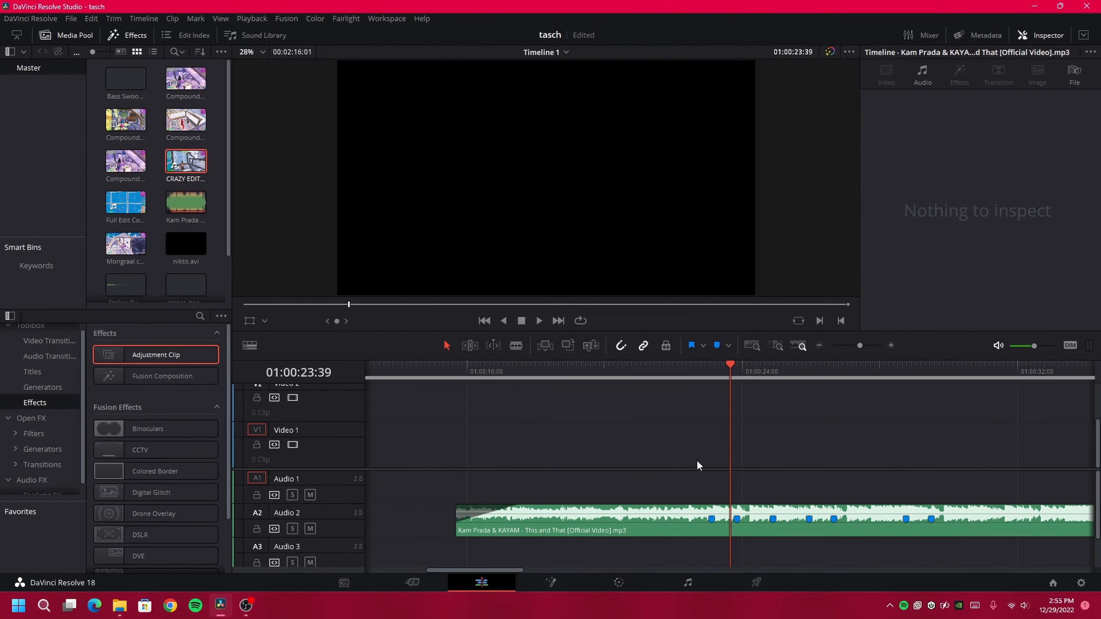
pyautogui.click(1081, 582)
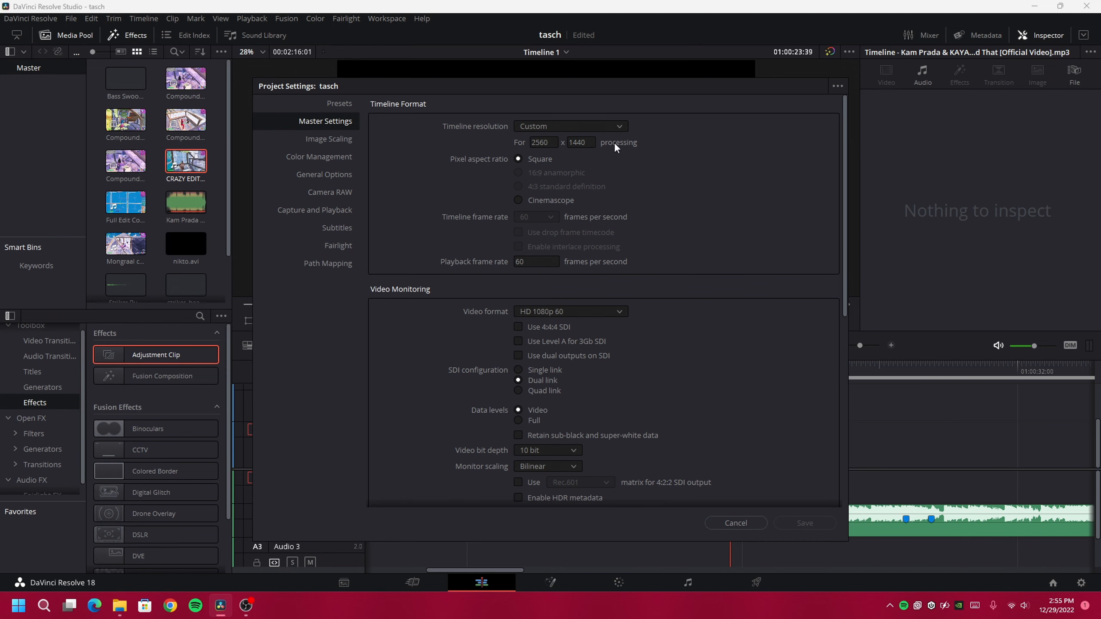
pyautogui.click(562, 126)
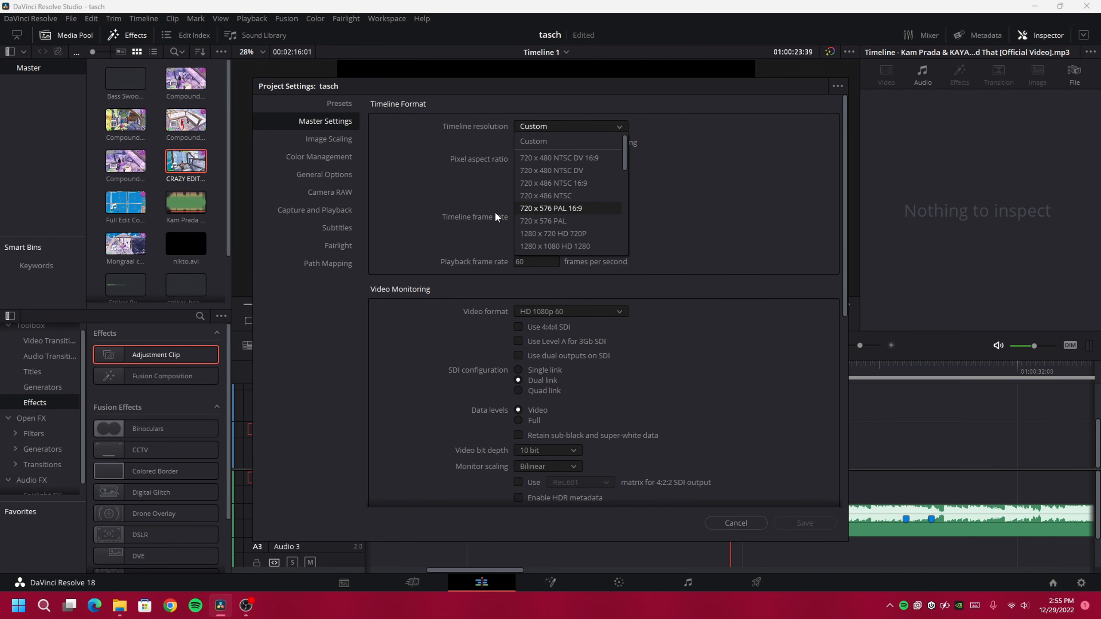
pyautogui.scroll(-1, 555, 206)
pyautogui.click(429, 187)
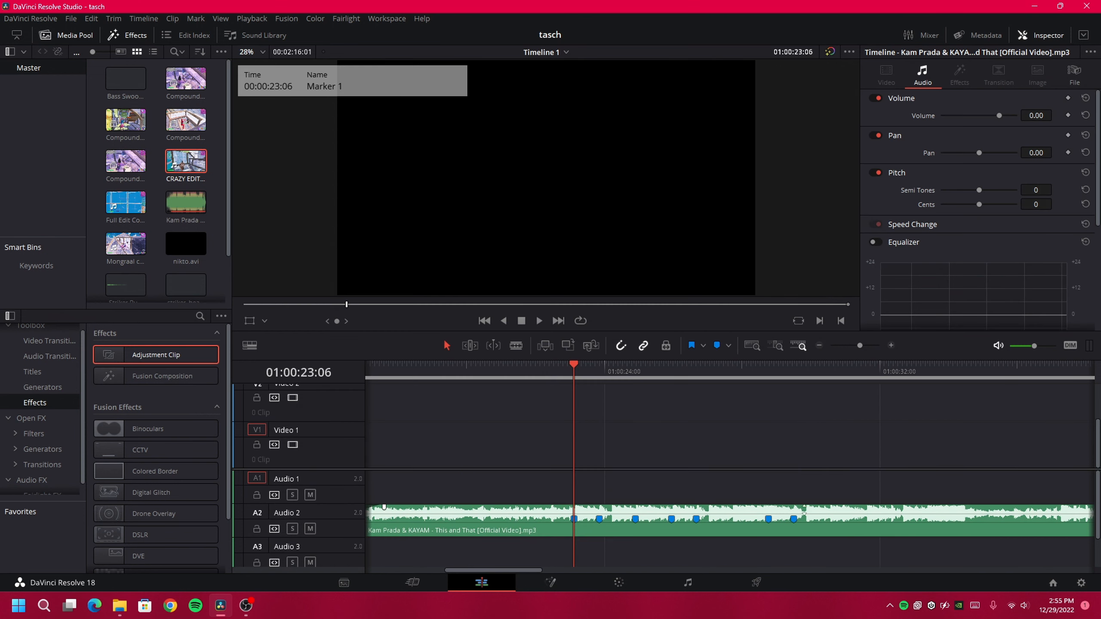
# Zoom in, play the Kam Prada song from 22:28, then return the playhead to Marker 1 at 23:06
pyautogui.click(532, 528)
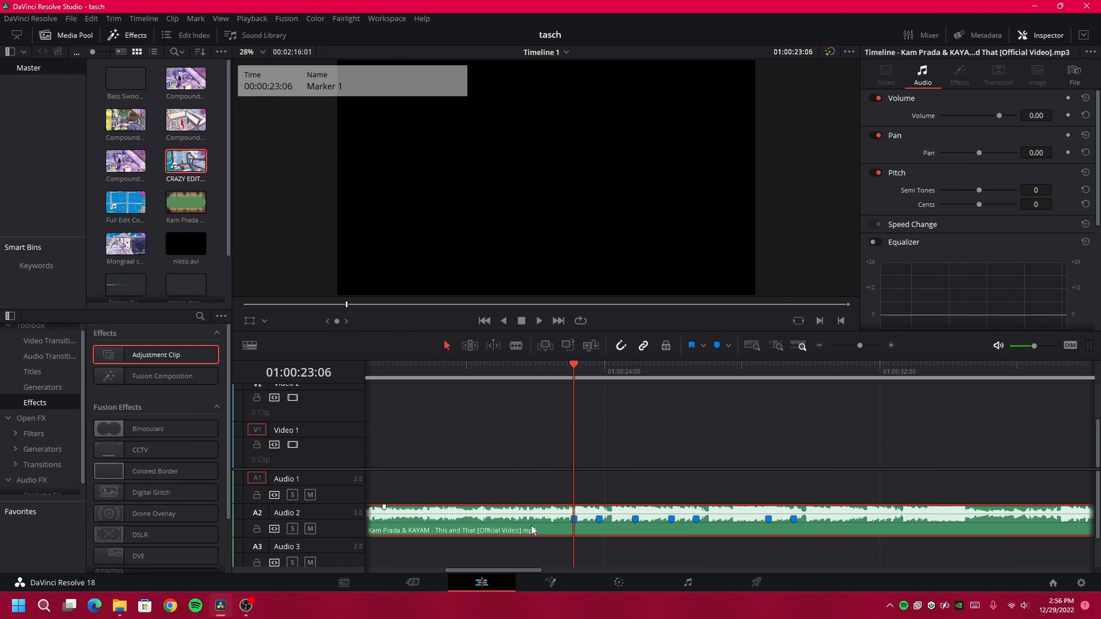
pyautogui.click(553, 379)
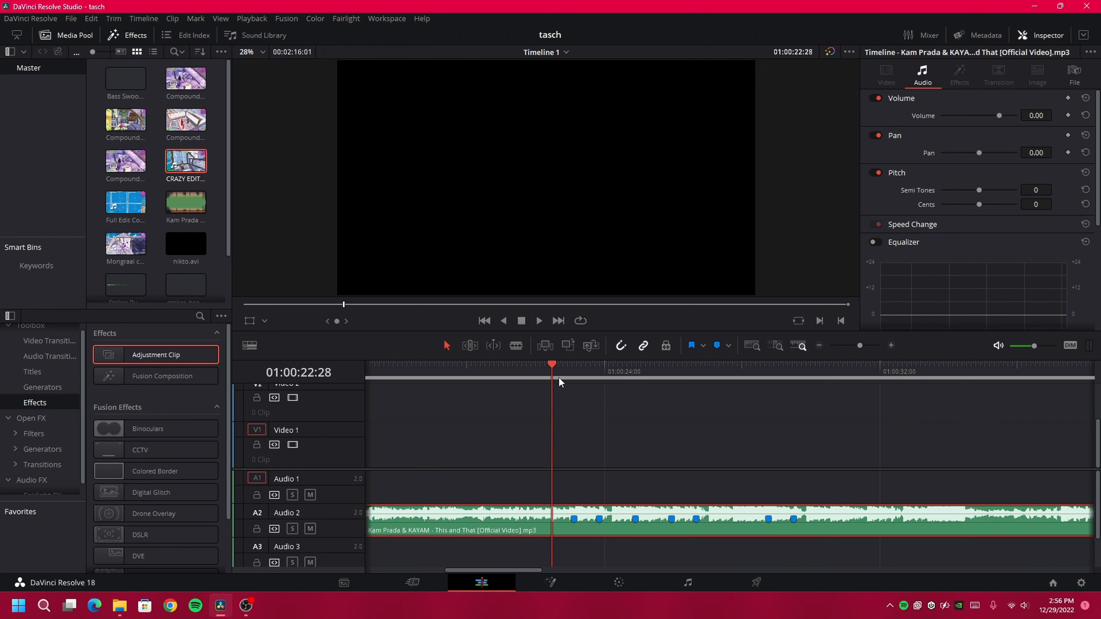
pyautogui.click(891, 345)
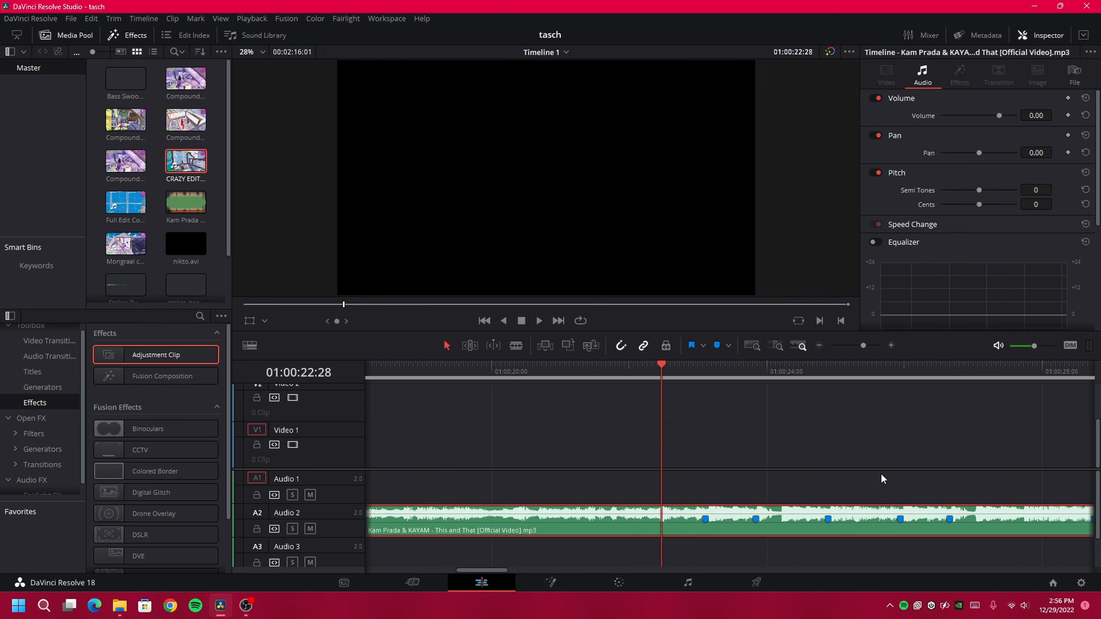
pyautogui.hscroll(2, 881, 473)
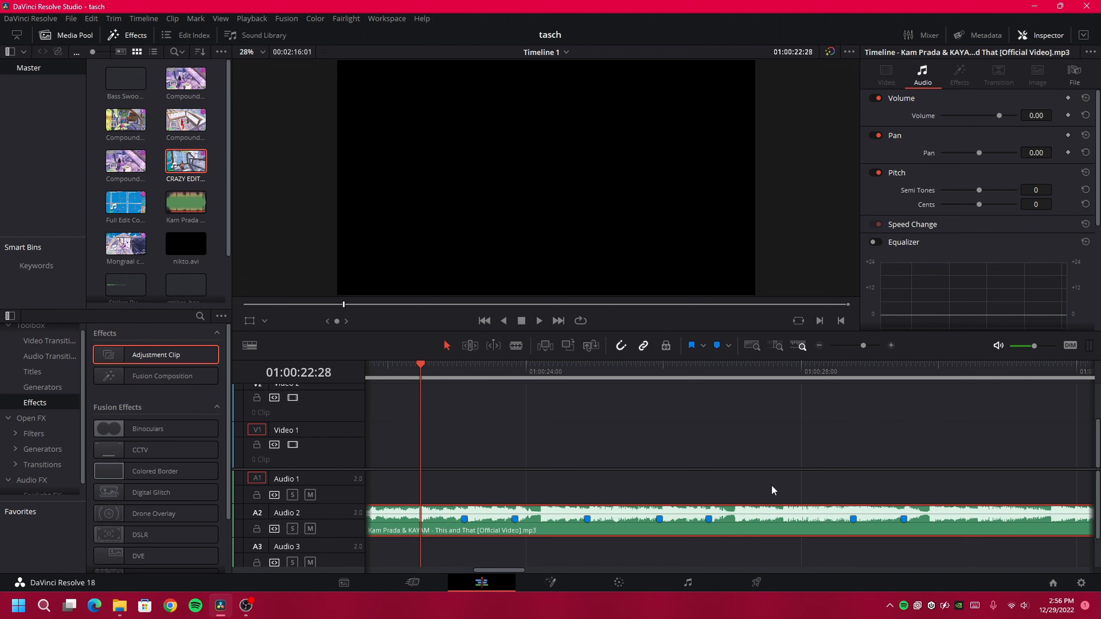
pyautogui.press('space')
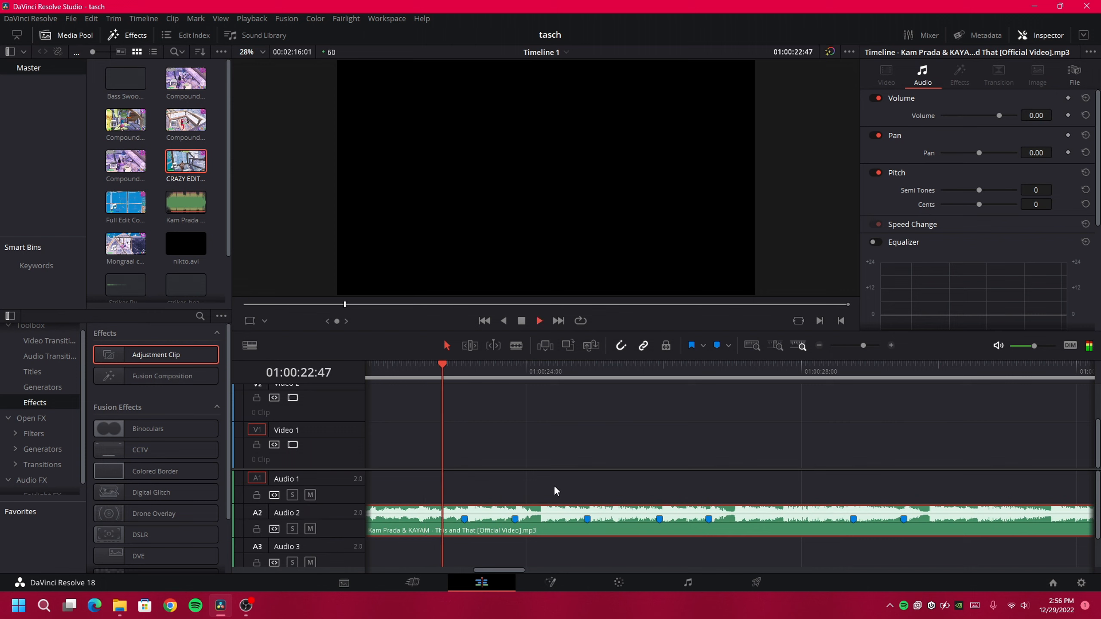
pyautogui.press('space')
pyautogui.click(456, 367)
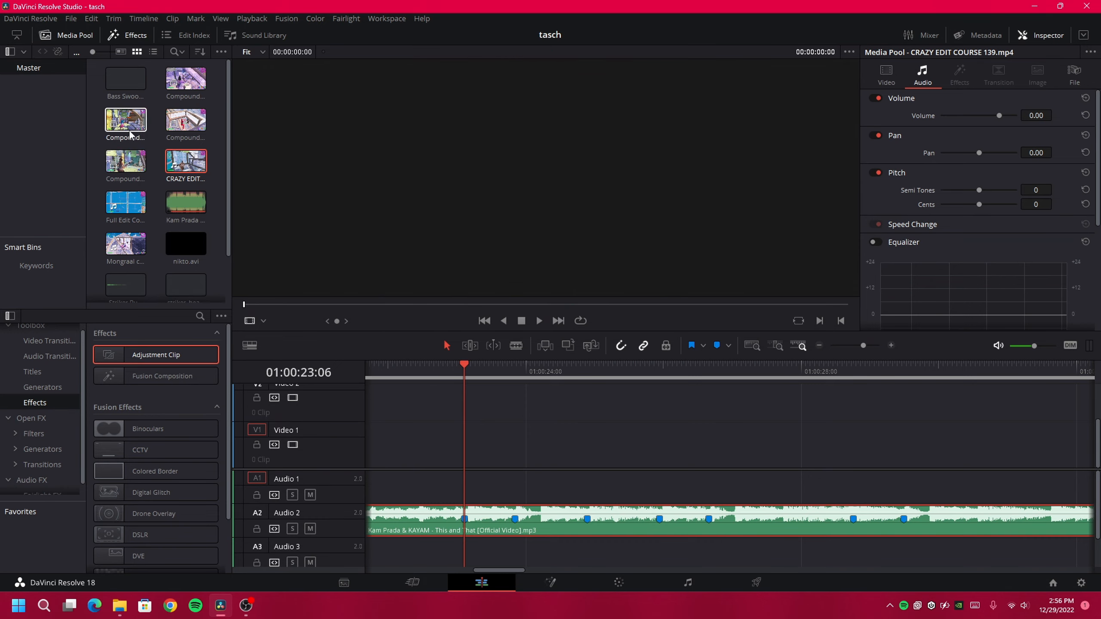
# Put CRAZY EDIT COURSE 139 on V1/A1 and mark its frame at 01:00:28:11
pyautogui.moveTo(131, 201); pyautogui.dragTo(454, 469)
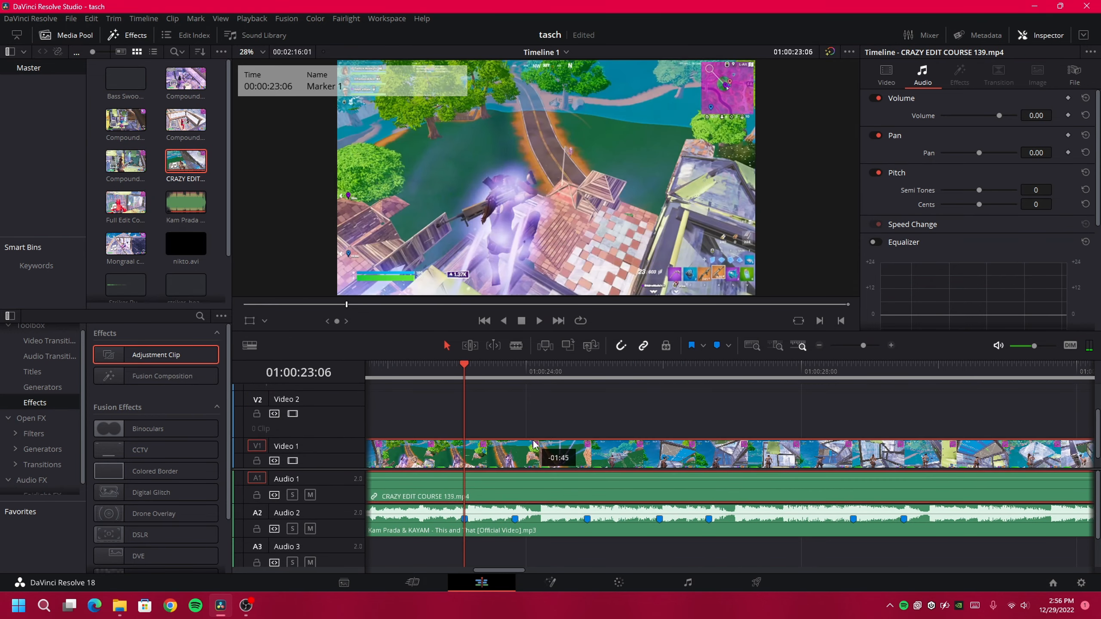
pyautogui.moveTo(835, 413); pyautogui.dragTo(793, 468)
pyautogui.moveTo(795, 373); pyautogui.dragTo(886, 377)
pyautogui.press('Right')
pyautogui.press('Right')
pyautogui.press('Right')
pyautogui.press('Right')
pyautogui.press('Right')
pyautogui.press('Right')
pyautogui.press('Right')
pyautogui.press('Right')
pyautogui.press('Right')
pyautogui.press('Right')
pyautogui.press('Right')
pyautogui.press('Right')
pyautogui.press('Right')
pyautogui.press('Right')
pyautogui.press('Right')
pyautogui.press('Right')
pyautogui.press('Right')
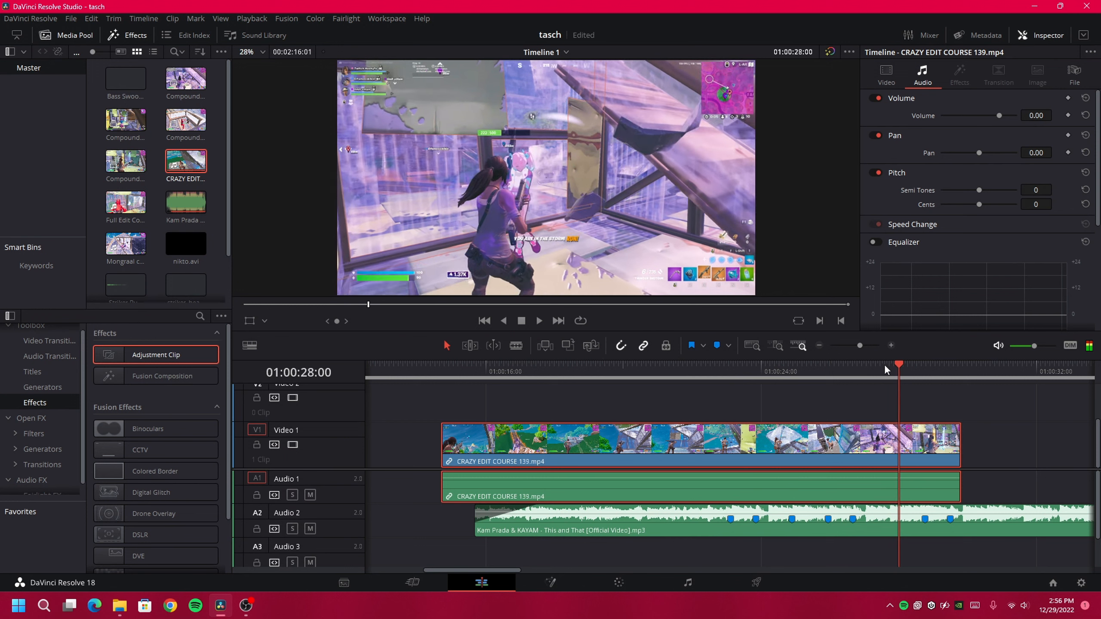
pyautogui.press('Right')
pyautogui.press('Right')
pyautogui.press('Right')
pyautogui.press('Right')
pyautogui.press('Right')
pyautogui.press('Right')
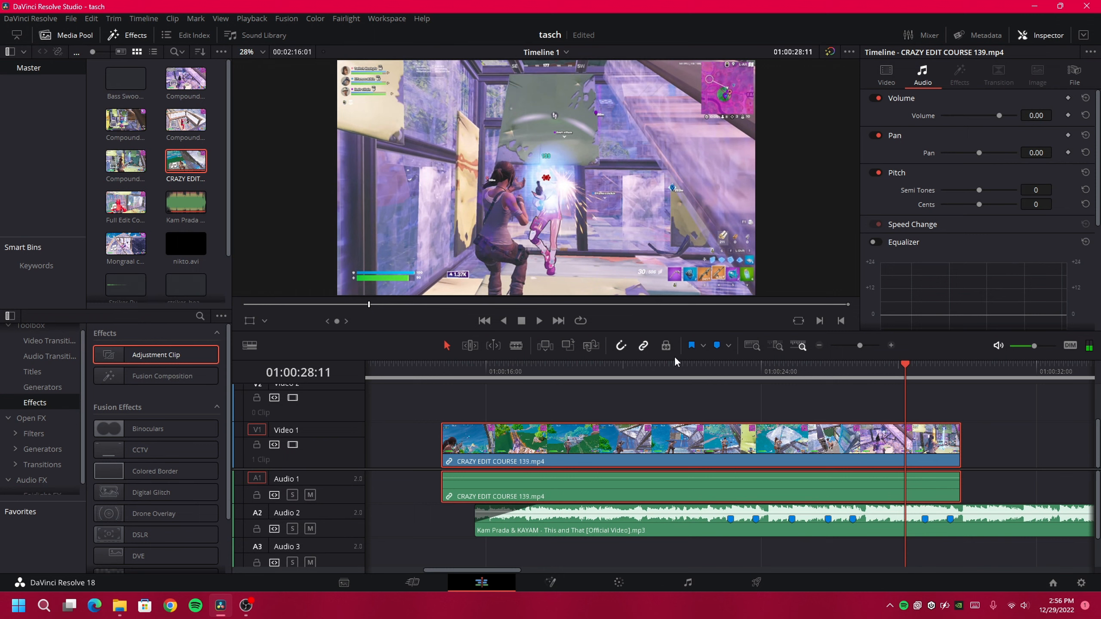
pyautogui.press('m')
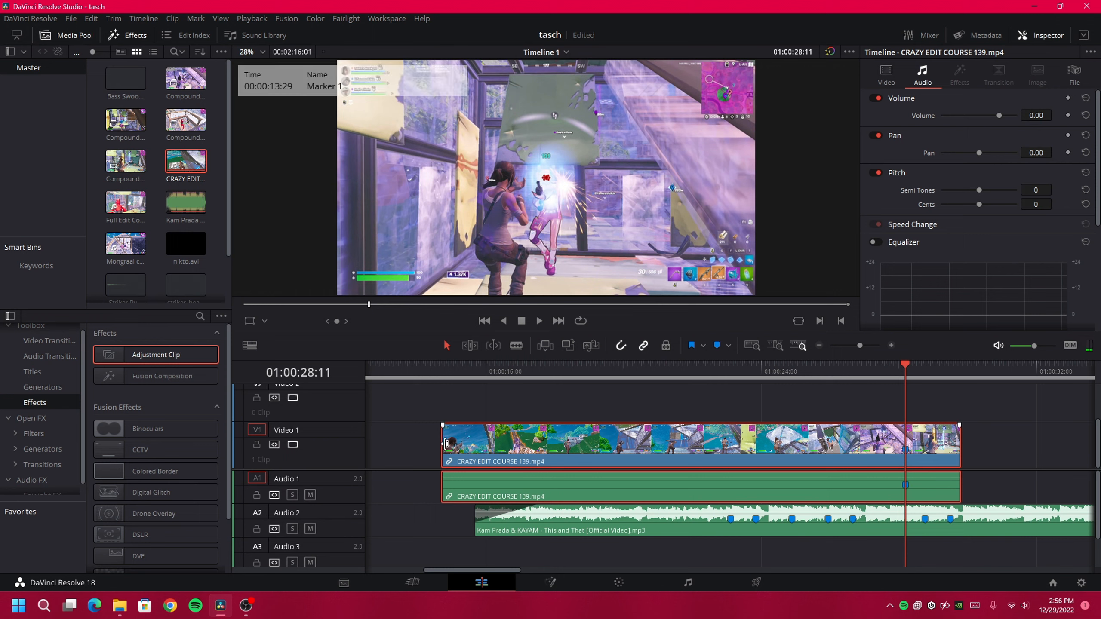
# Trim the CRAZY EDIT clip's start and slide it so its marker meets the 23:06 song marker
pyautogui.moveTo(444, 445); pyautogui.dragTo(856, 429)
pyautogui.moveTo(945, 448)
pyautogui.mouseDown()
pyautogui.moveTo(747, 472)
pyautogui.moveTo(779, 473)
pyautogui.mouseUp()
pyautogui.click(730, 371)
pyautogui.click(890, 345)
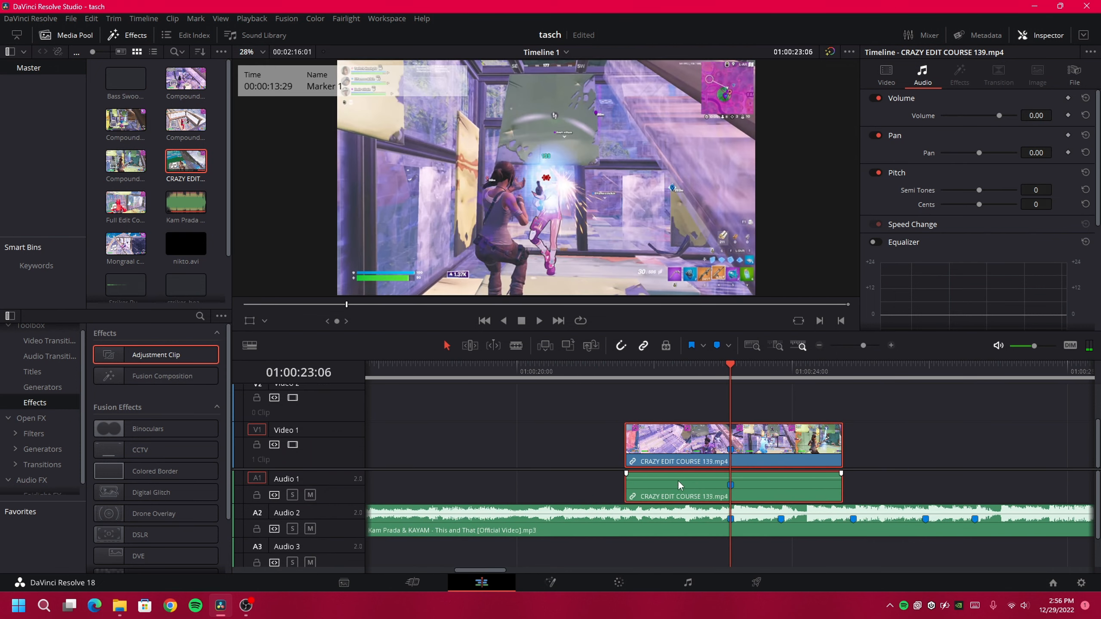
pyautogui.moveTo(626, 447); pyautogui.dragTo(411, 470)
pyautogui.hscroll(3, 793, 477)
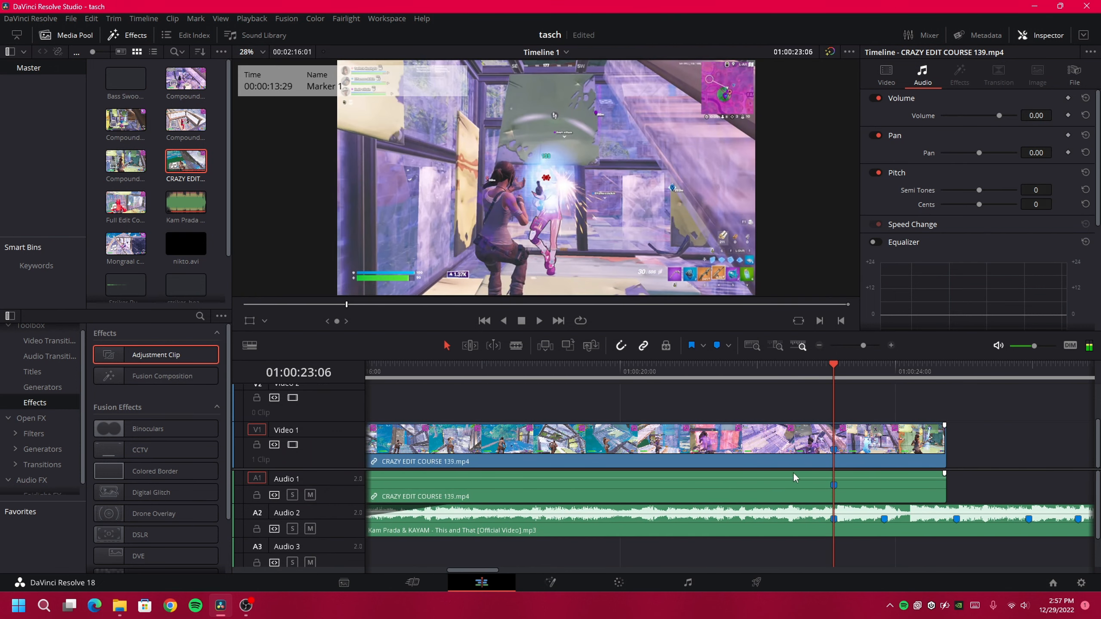
# Unlink the CRAZY EDIT clip's audio and video and select only the video part
pyautogui.click(866, 477)
pyautogui.rightClick(778, 436)
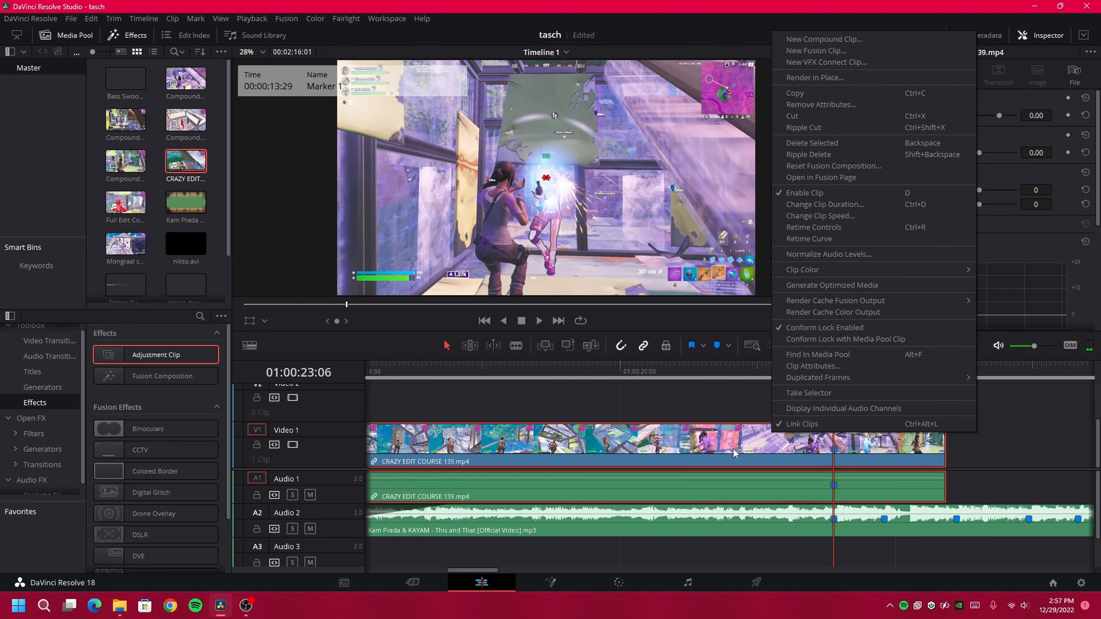
pyautogui.click(834, 426)
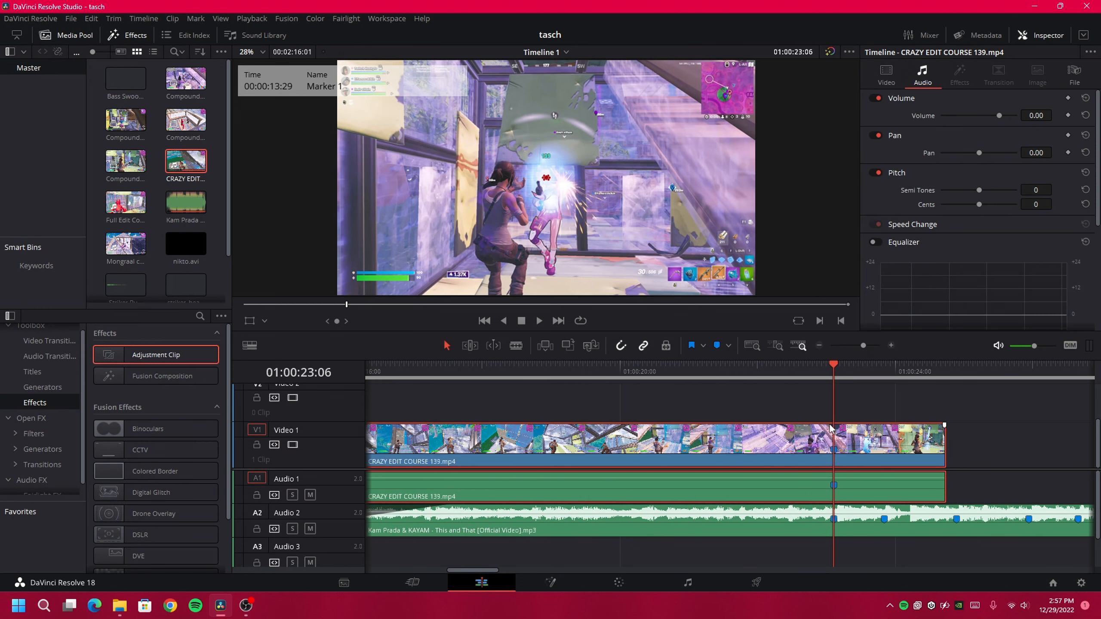
pyautogui.click(755, 419)
pyautogui.hscroll(4, 712, 472)
pyautogui.click(670, 456)
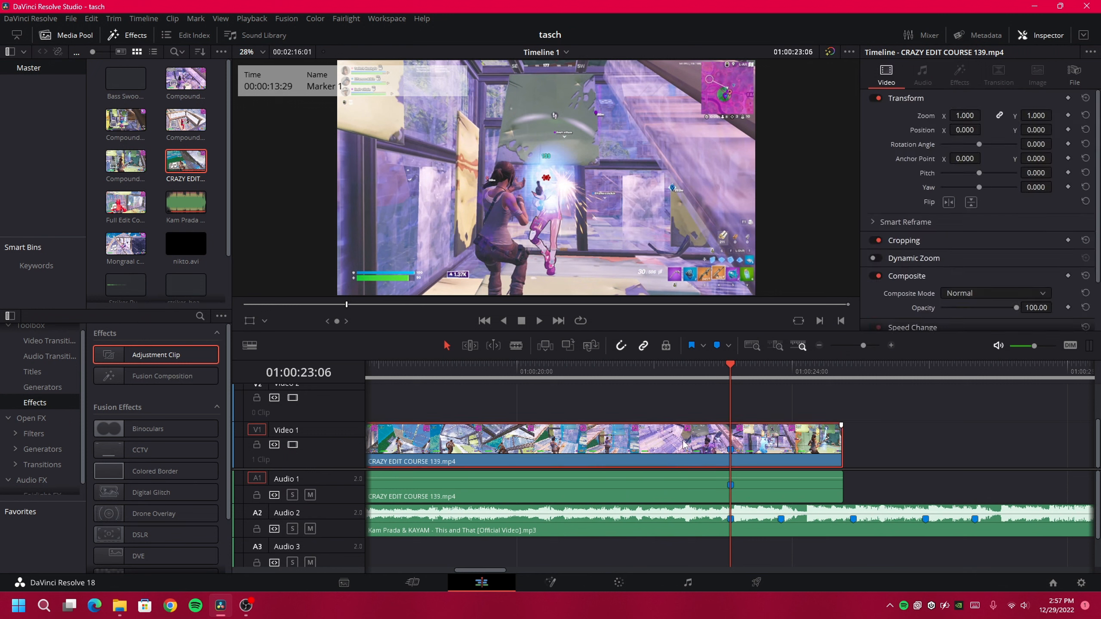
# Split the video clip at the cut and make the right half Compound Clip 5
pyautogui.press('Left')
pyautogui.press('Left')
pyautogui.press('Left')
pyautogui.press('Left')
pyautogui.press('Left')
pyautogui.press('Left')
pyautogui.press('Left')
pyautogui.press('Left')
pyautogui.press('Left')
pyautogui.press('Left')
pyautogui.press('Left')
pyautogui.press('Left')
pyautogui.press('Left')
pyautogui.press('Left')
pyautogui.press('Left')
pyautogui.press('Left')
pyautogui.press('Left')
pyautogui.press('Left')
pyautogui.press('Left')
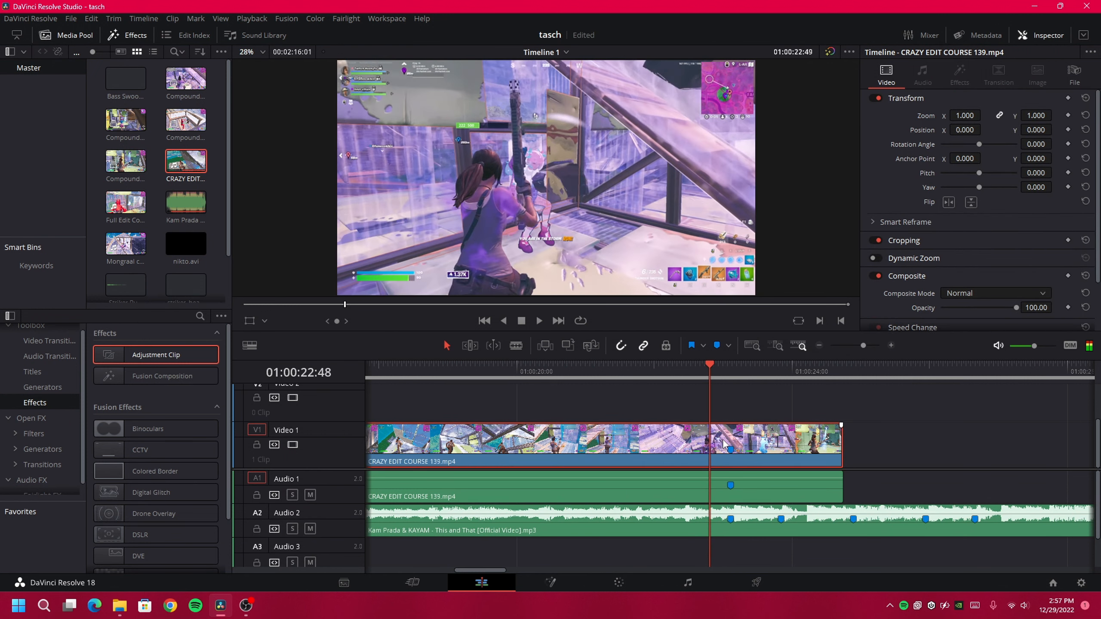
pyautogui.press('Left')
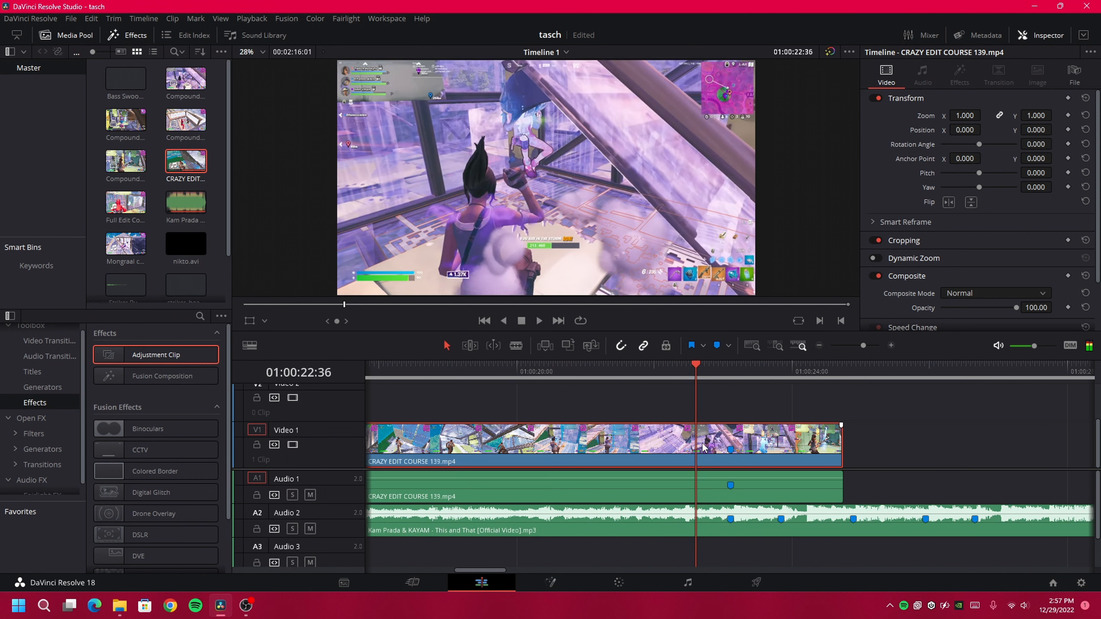
pyautogui.hotkey('ctrl', 'b')
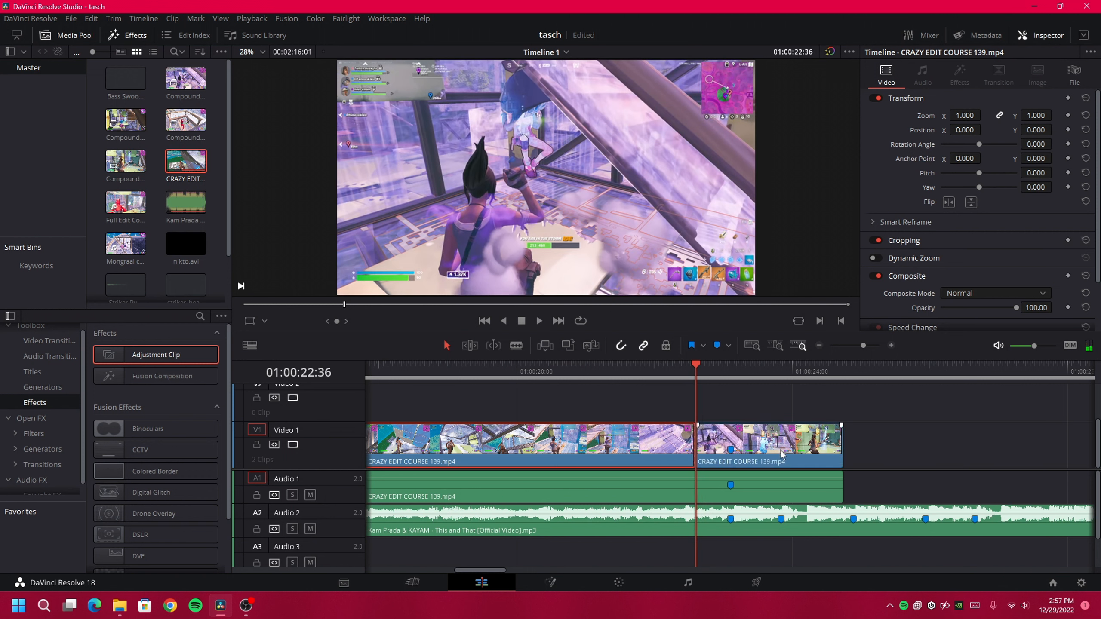
pyautogui.click(783, 453)
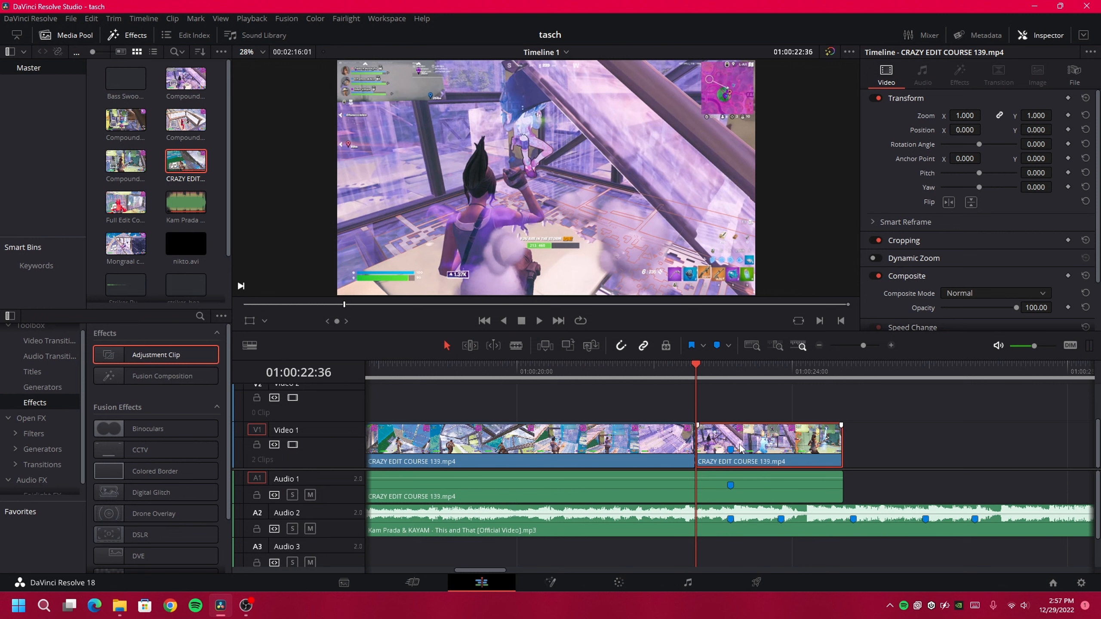
pyautogui.rightClick(770, 446)
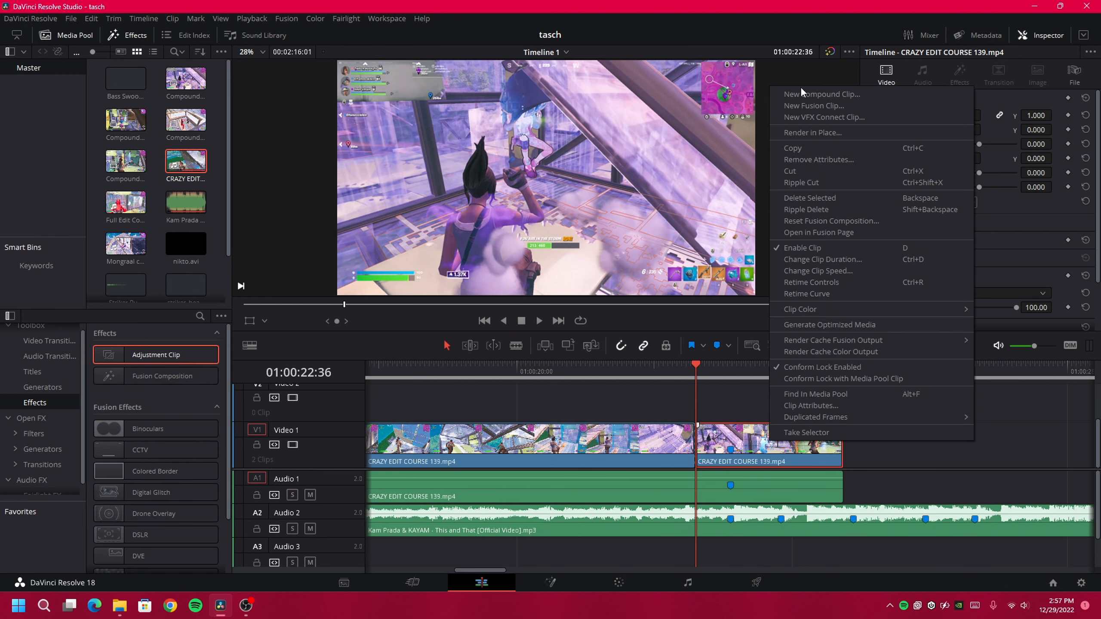
pyautogui.click(815, 93)
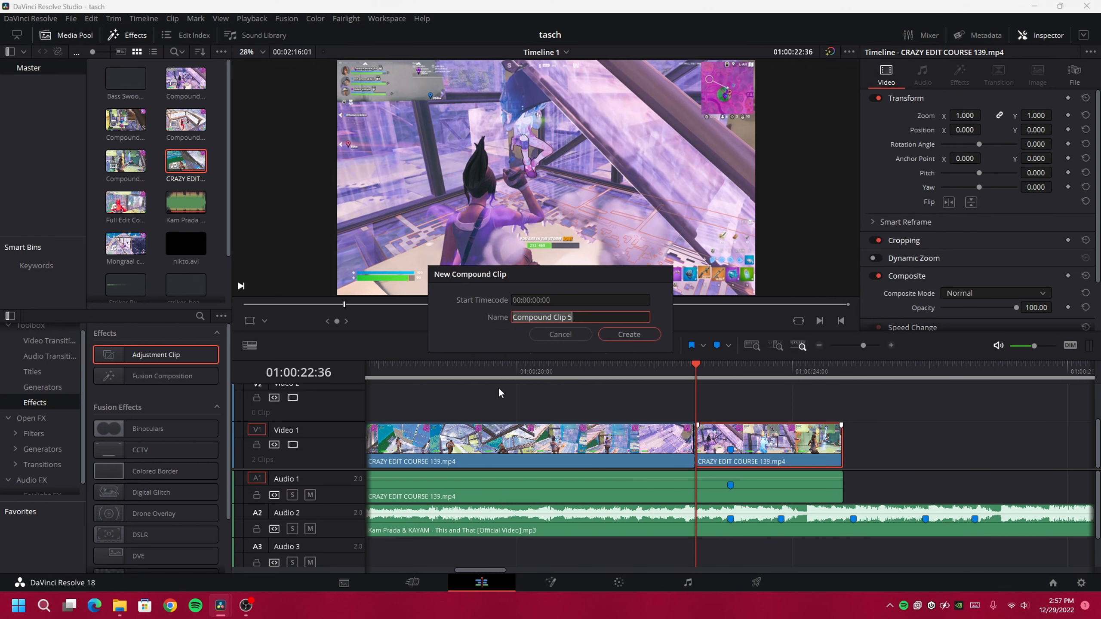
pyautogui.click(629, 339)
# Add the Velocity preset's Twixtor node to Compound Clip 5 in Fusion, then return to Edit
pyautogui.click(731, 485)
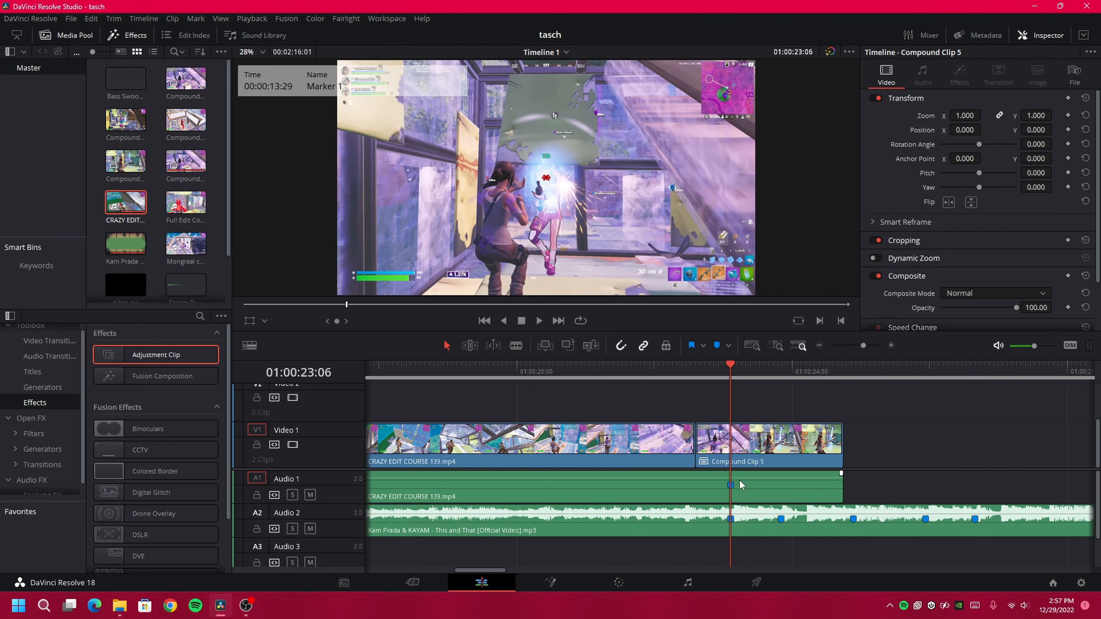
pyautogui.rightClick(764, 449)
pyautogui.click(820, 260)
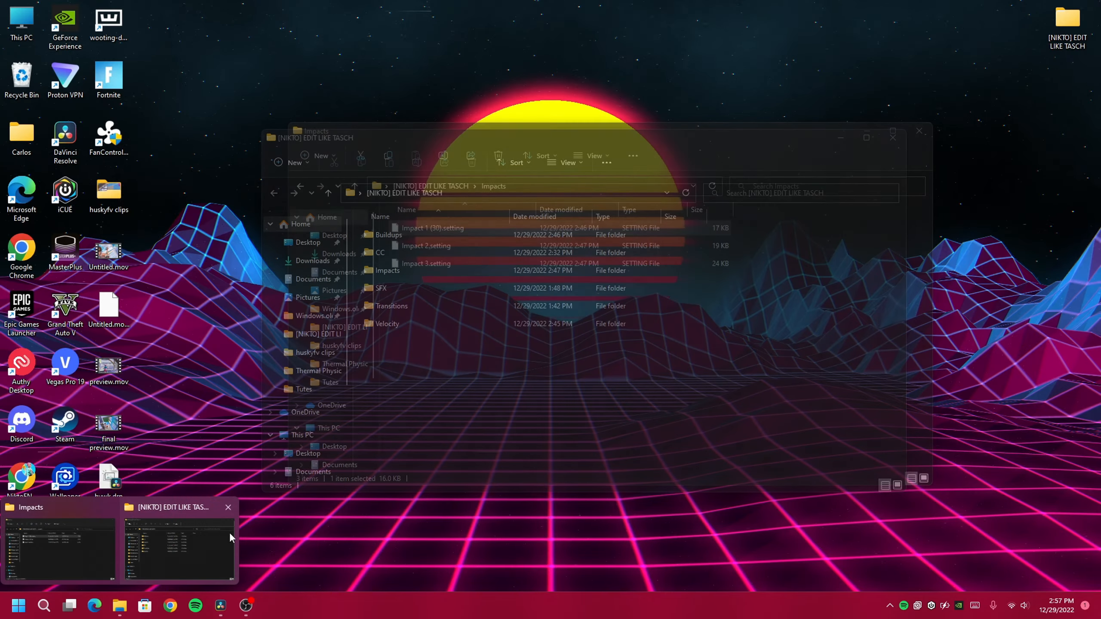
pyautogui.click(228, 531)
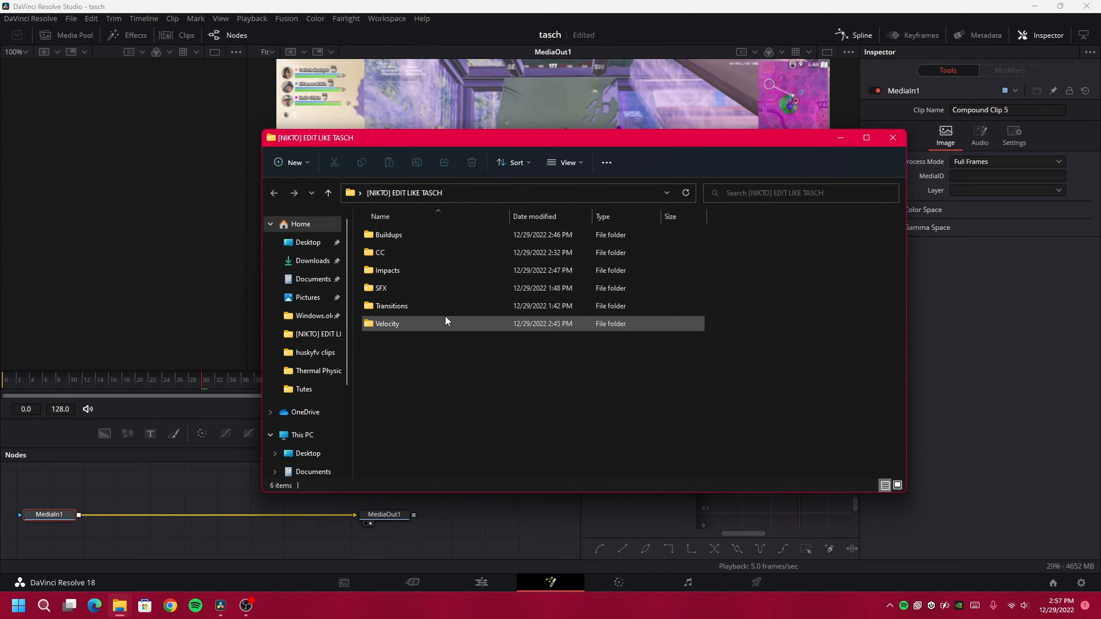
pyautogui.doubleClick(444, 321)
pyautogui.moveTo(381, 235); pyautogui.dragTo(255, 519)
pyautogui.click(309, 5)
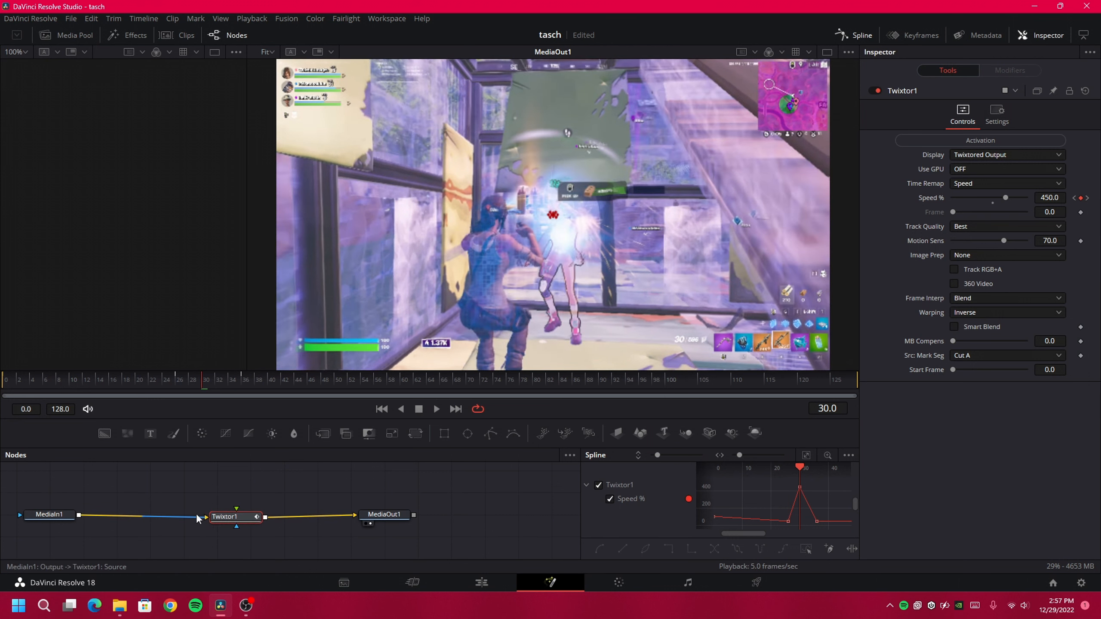
pyautogui.click(481, 582)
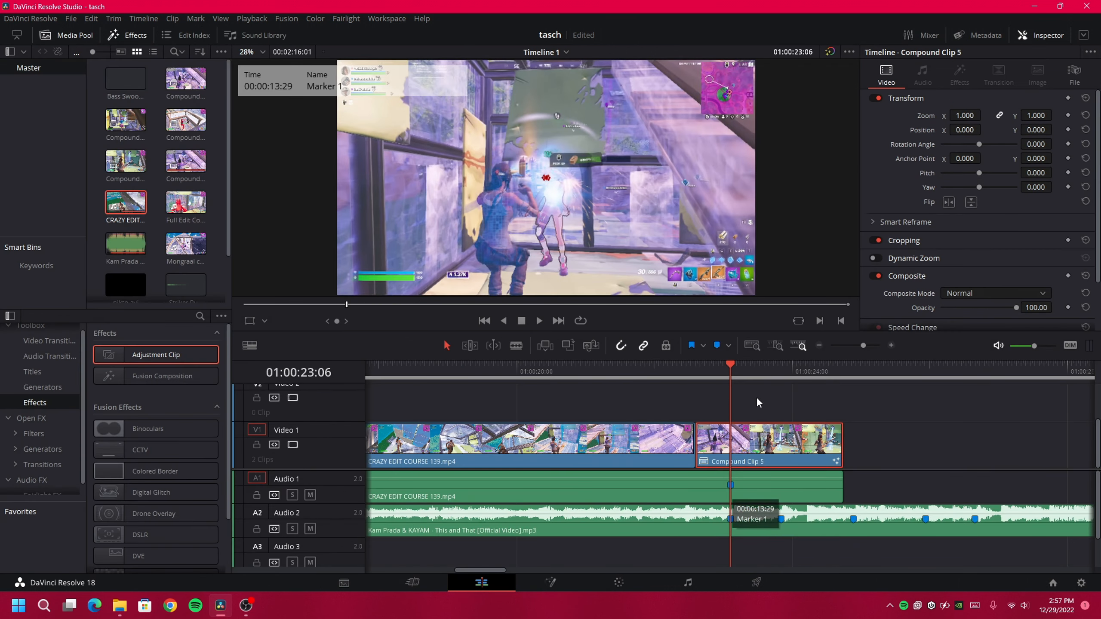
pyautogui.click(694, 366)
# Add a short Video 2 adjustment clip with Buildup 1 shake, colour and blur nodes wired to MediaOut1
pyautogui.moveTo(156, 355); pyautogui.dragTo(768, 386)
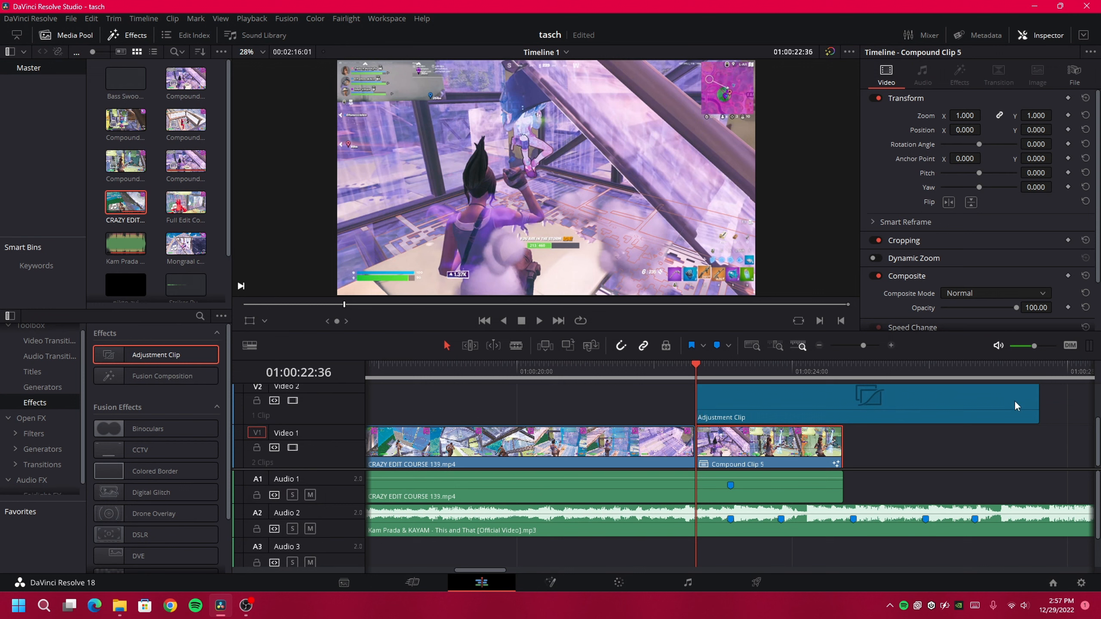
pyautogui.moveTo(1038, 403); pyautogui.dragTo(714, 393)
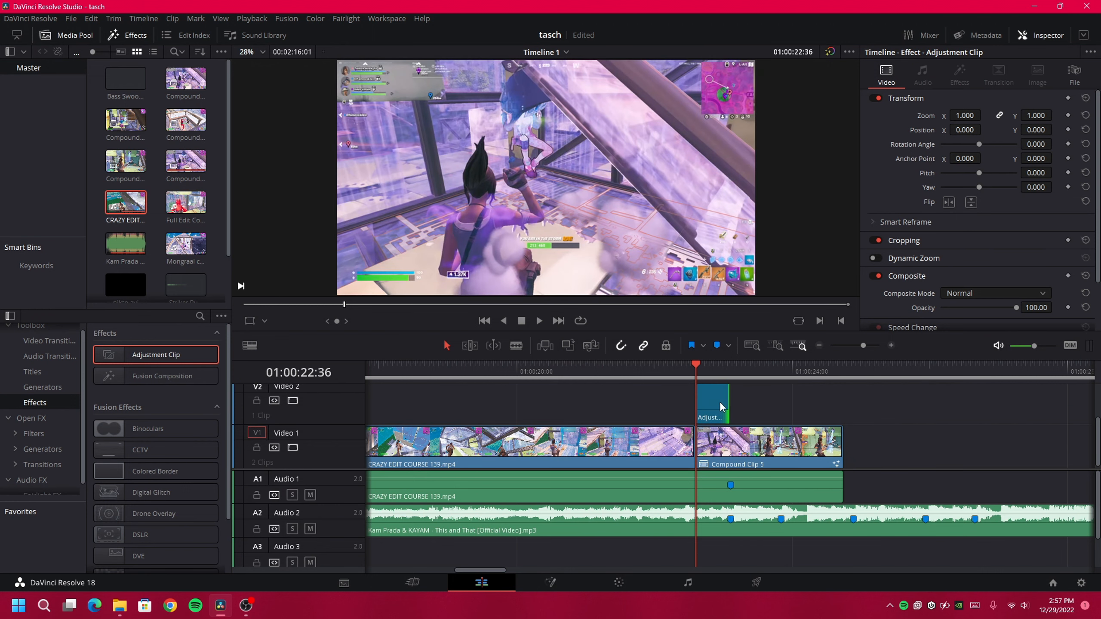
pyautogui.rightClick(716, 407)
pyautogui.click(758, 537)
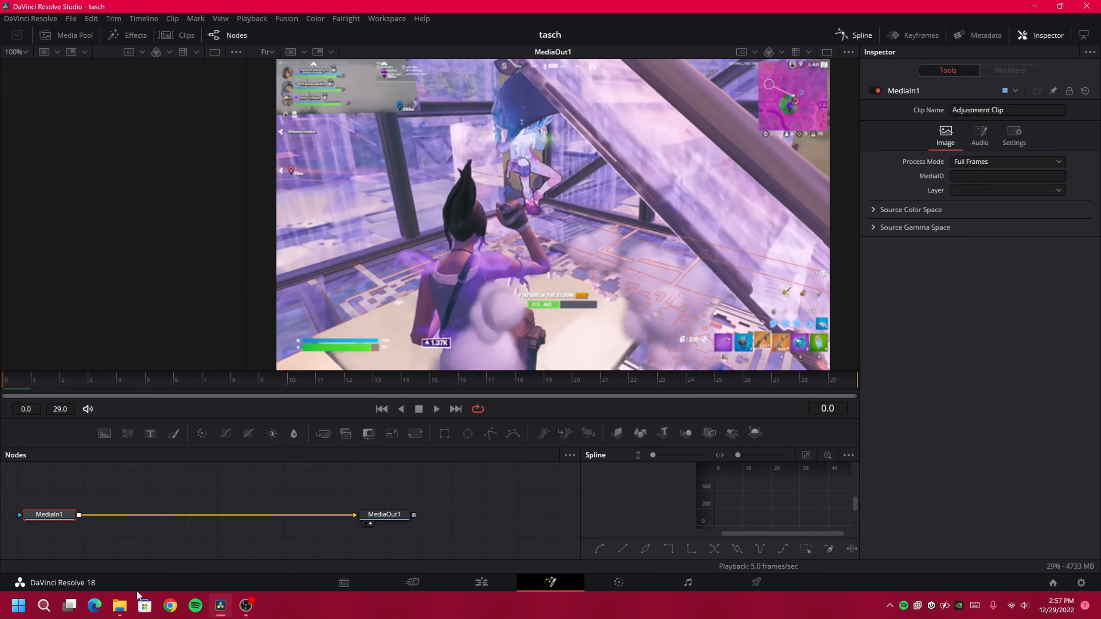
pyautogui.moveTo(125, 615)
pyautogui.click(170, 548)
pyautogui.hotkey('alt', 'Left')
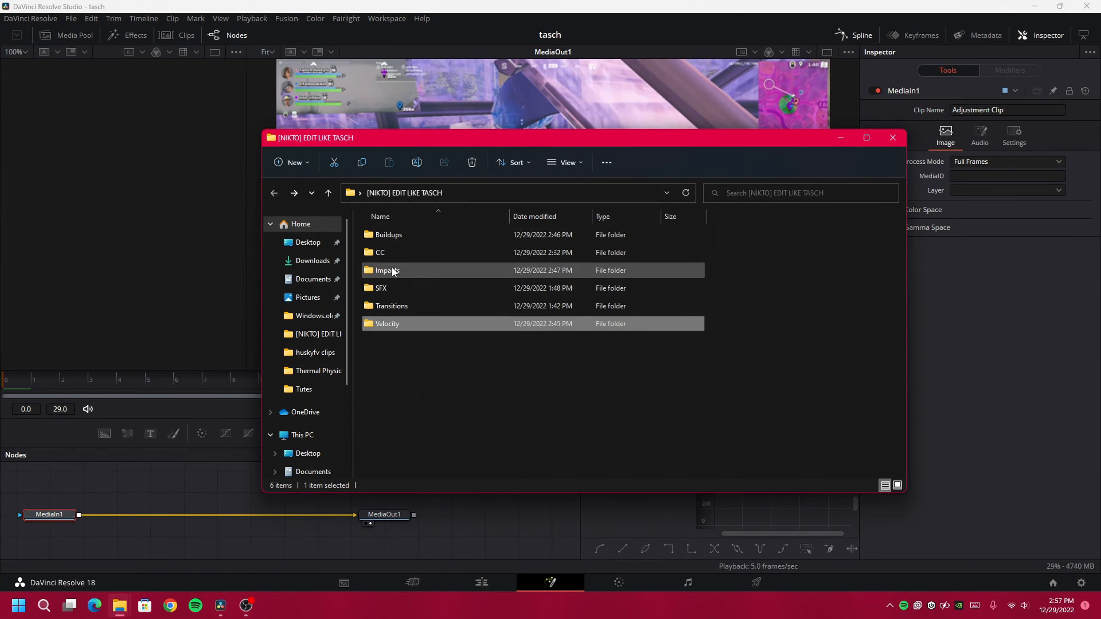
pyautogui.doubleClick(406, 242)
pyautogui.moveTo(409, 239); pyautogui.dragTo(137, 499)
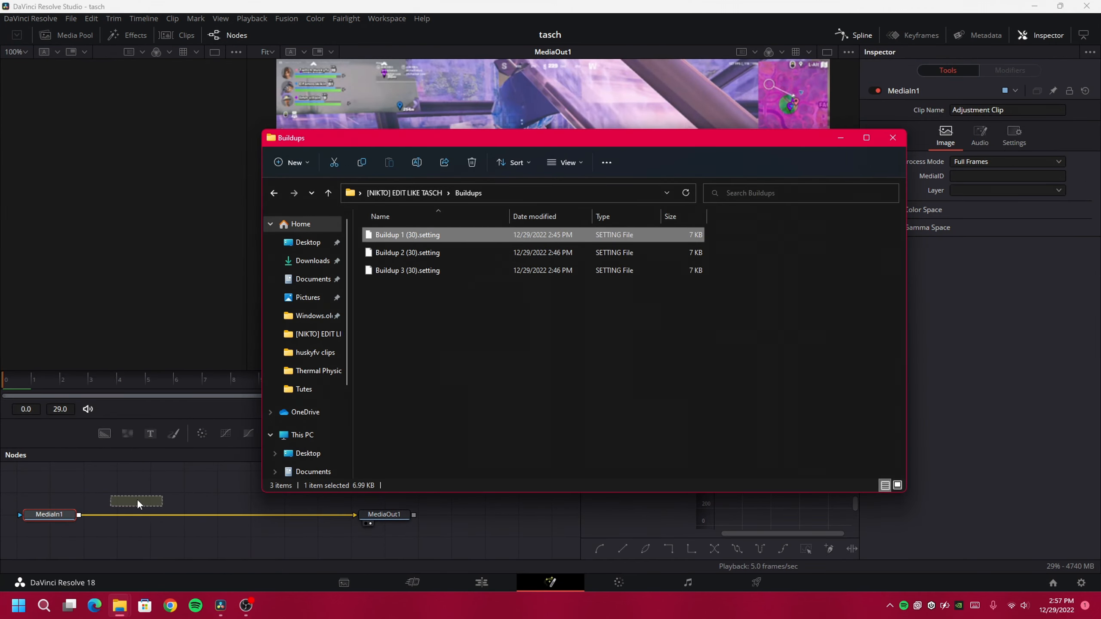
pyautogui.moveTo(278, 515); pyautogui.dragTo(108, 502)
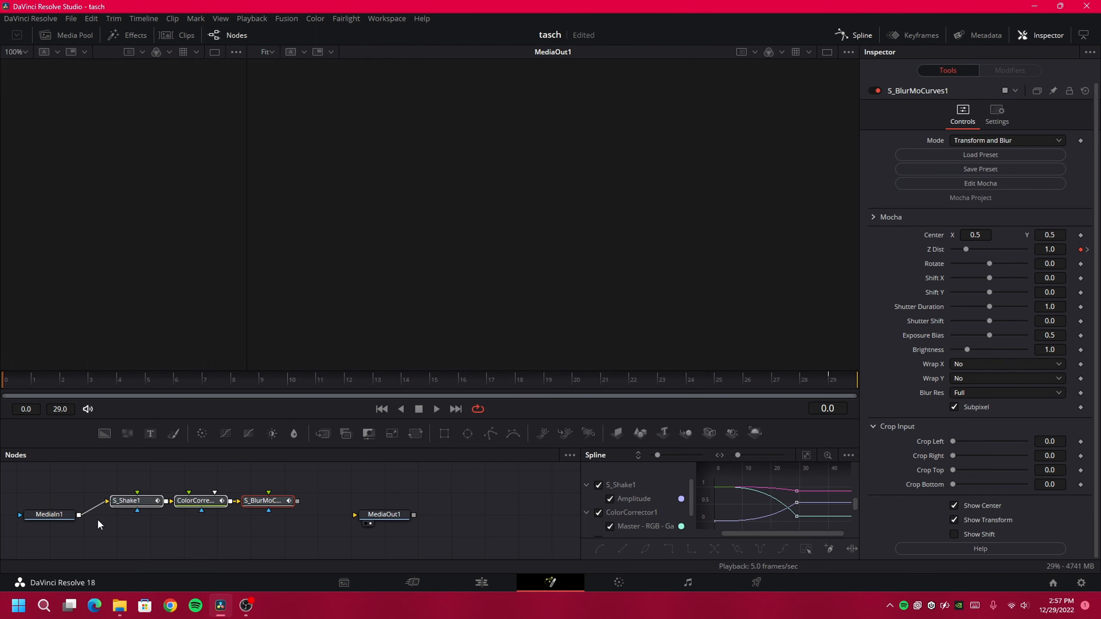
pyautogui.moveTo(297, 501); pyautogui.dragTo(360, 519)
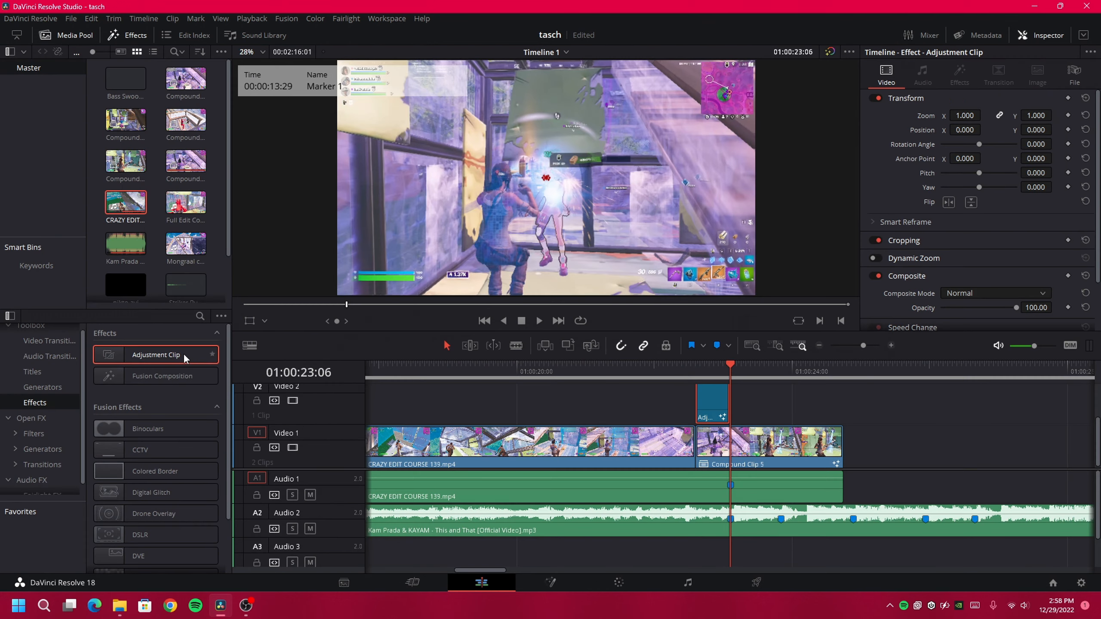
# Place a second adjustment clip on Video 2 and move the playhead to 01:00:24:03
pyautogui.moveTo(183, 354); pyautogui.dragTo(737, 411)
pyautogui.hscroll(3, 812, 449)
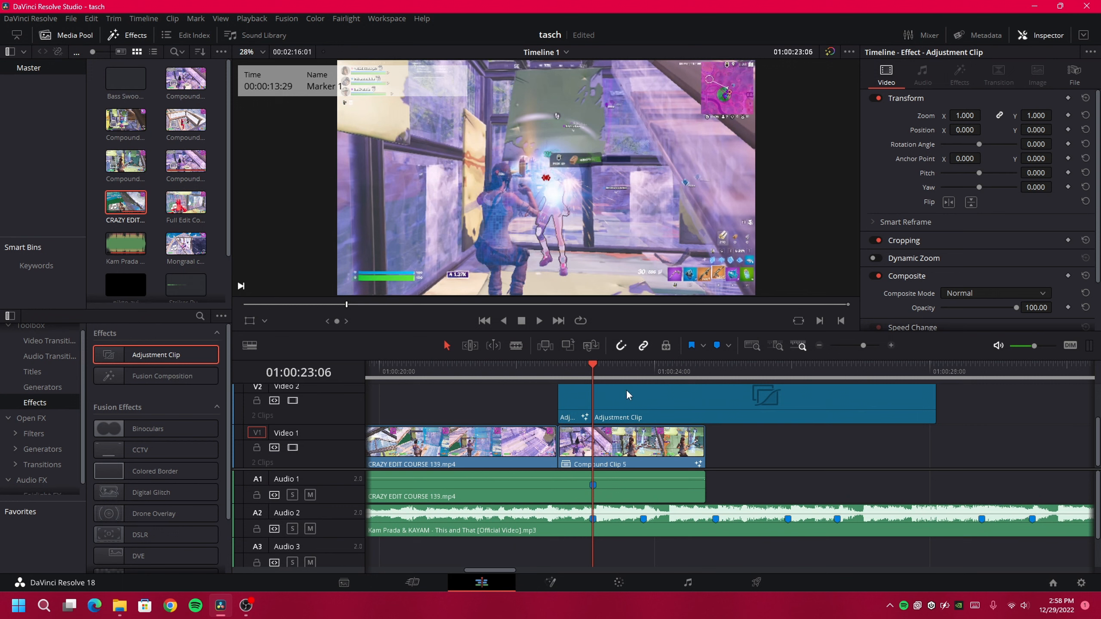
pyautogui.click(658, 372)
# Trim the second adjustment clip so it ends at Marker 2
pyautogui.hotkey('shift', 'Up')
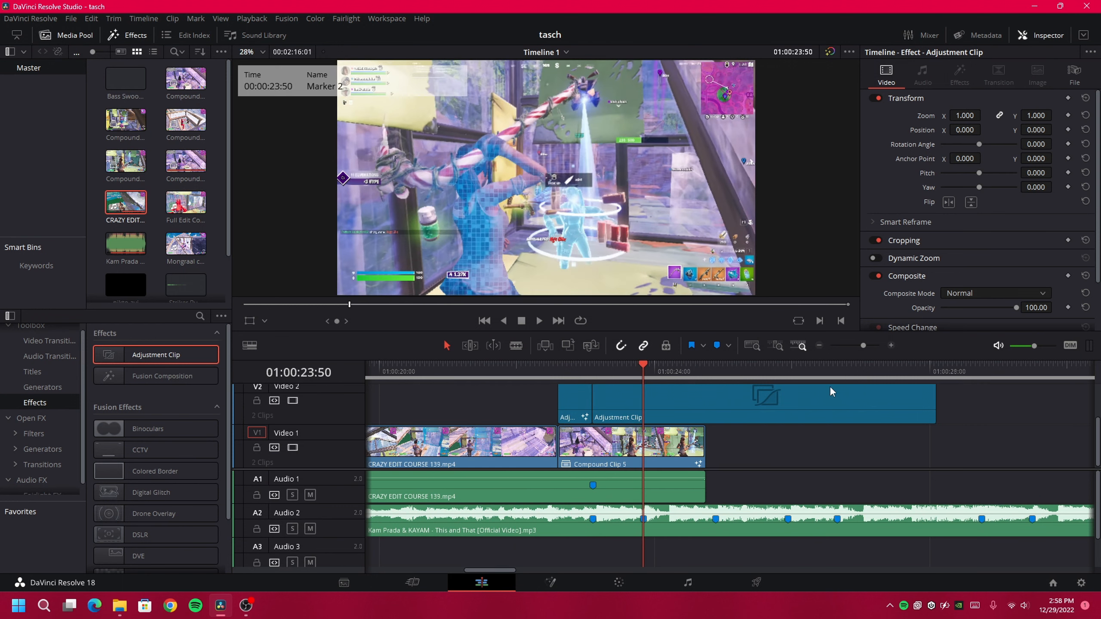
pyautogui.moveTo(924, 412); pyautogui.dragTo(642, 404)
pyautogui.click(607, 369)
pyautogui.rightClick(630, 399)
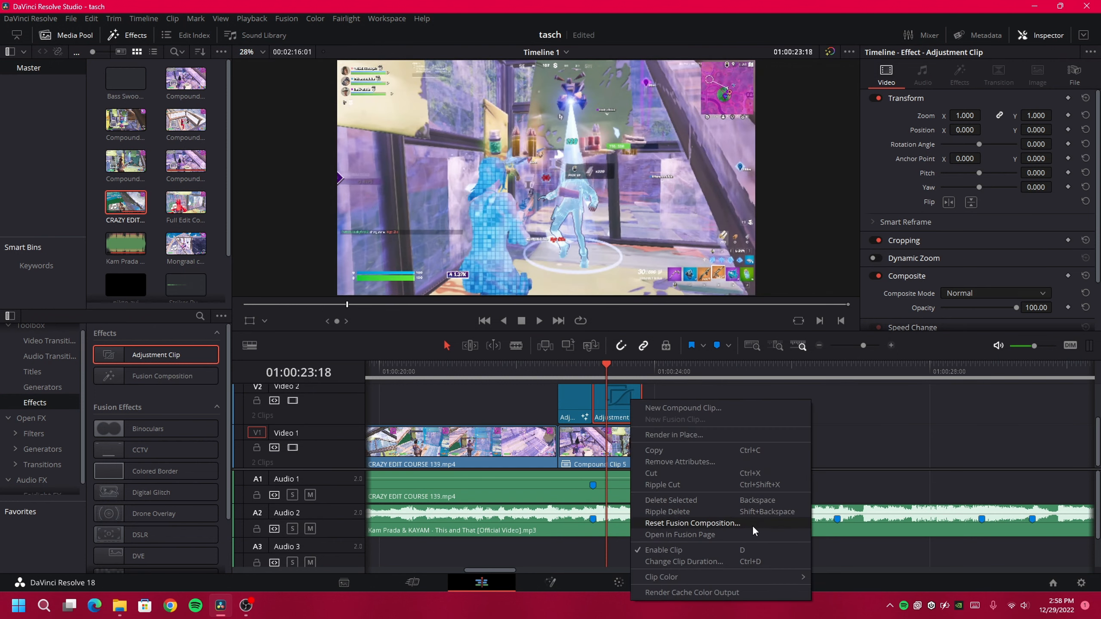
pyautogui.click(747, 536)
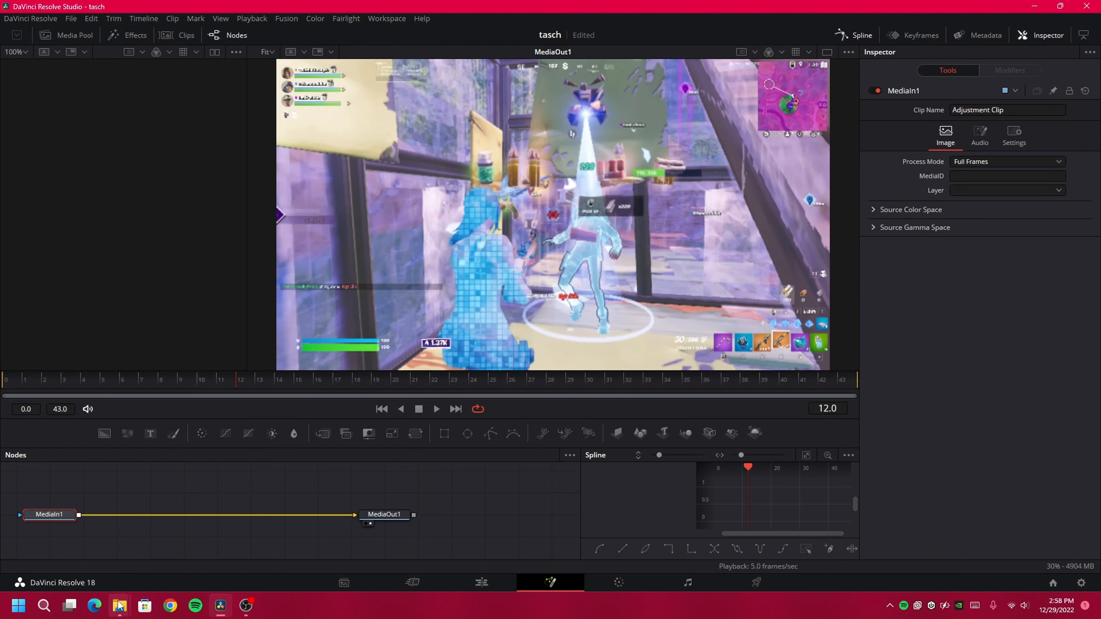
# Add the Impact 1 preset nodes to the second adjustment clip, wiring MediaIn1 into S_Shake1
pyautogui.click(119, 606)
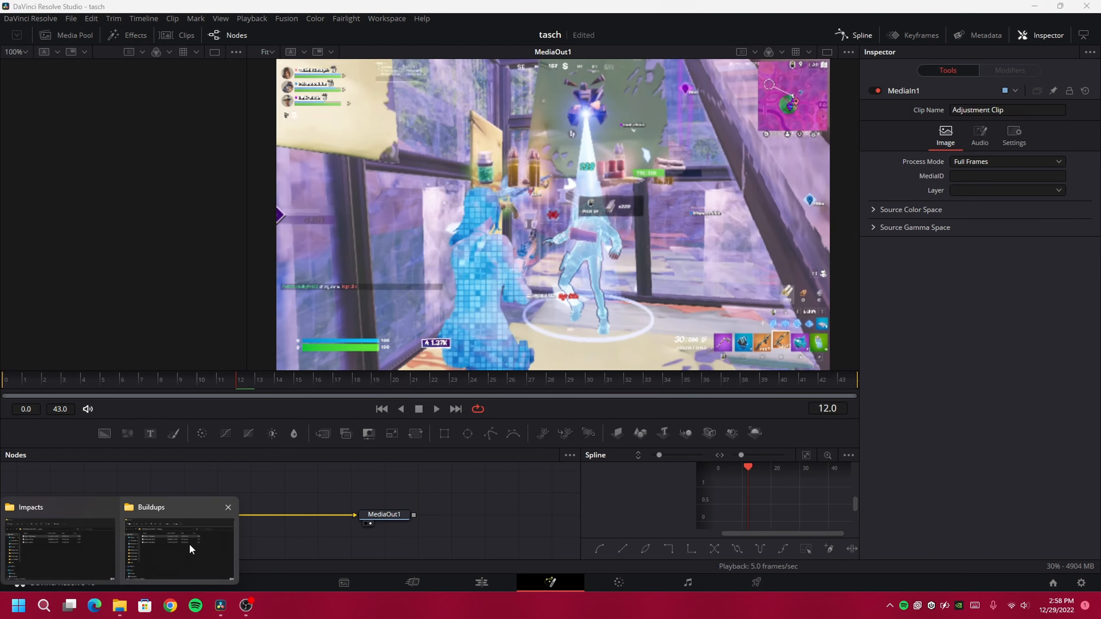
pyautogui.click(189, 545)
pyautogui.hotkey('alt', 'Left')
pyautogui.doubleClick(385, 269)
pyautogui.moveTo(378, 236); pyautogui.dragTo(217, 482)
pyautogui.moveTo(229, 522); pyautogui.dragTo(139, 484)
pyautogui.moveTo(385, 522); pyautogui.dragTo(451, 514)
# Shorten Compound Clip 5 to end with the adjustment clips and trim the Audio 1 game audio
pyautogui.moveTo(348, 501); pyautogui.dragTo(420, 511)
pyautogui.click(482, 582)
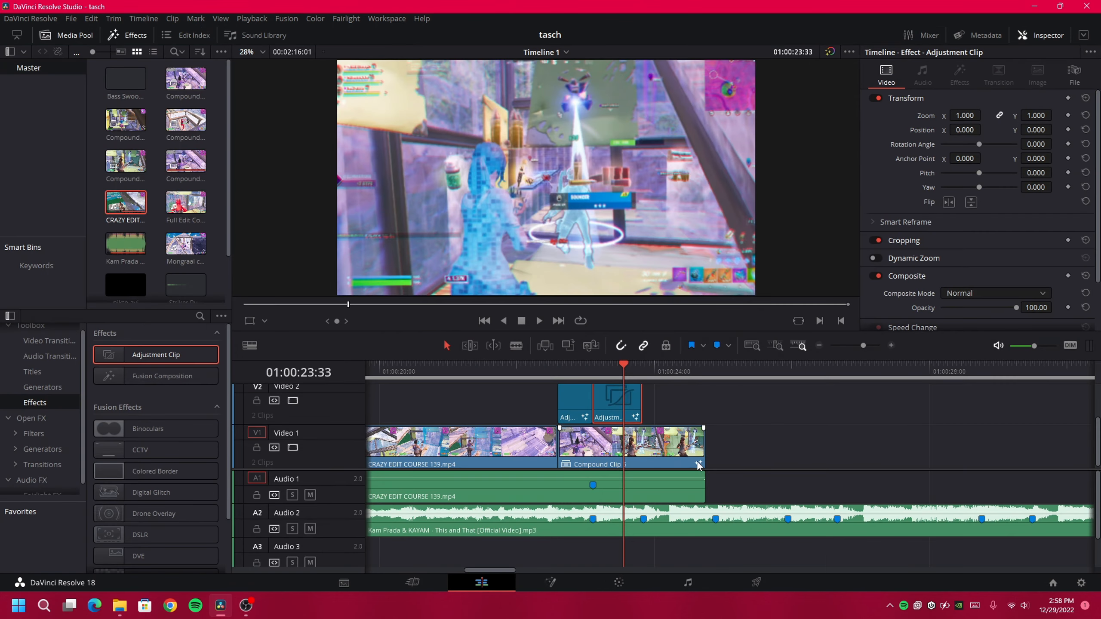
pyautogui.moveTo(700, 452); pyautogui.dragTo(641, 452)
pyautogui.moveTo(705, 486); pyautogui.dragTo(555, 473)
# Fade out the game audio and add Bass Swoosh and striker_headshot mp3s onto Audio 3
pyautogui.press('Up')
pyautogui.moveTo(631, 470); pyautogui.dragTo(635, 388)
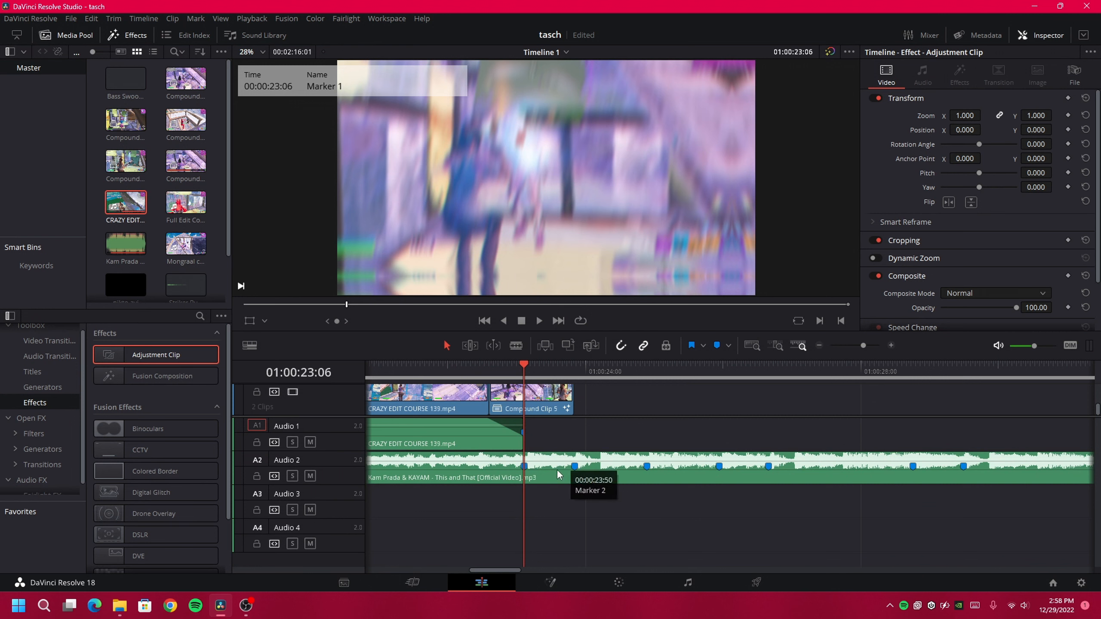
pyautogui.click(121, 609)
pyautogui.click(203, 545)
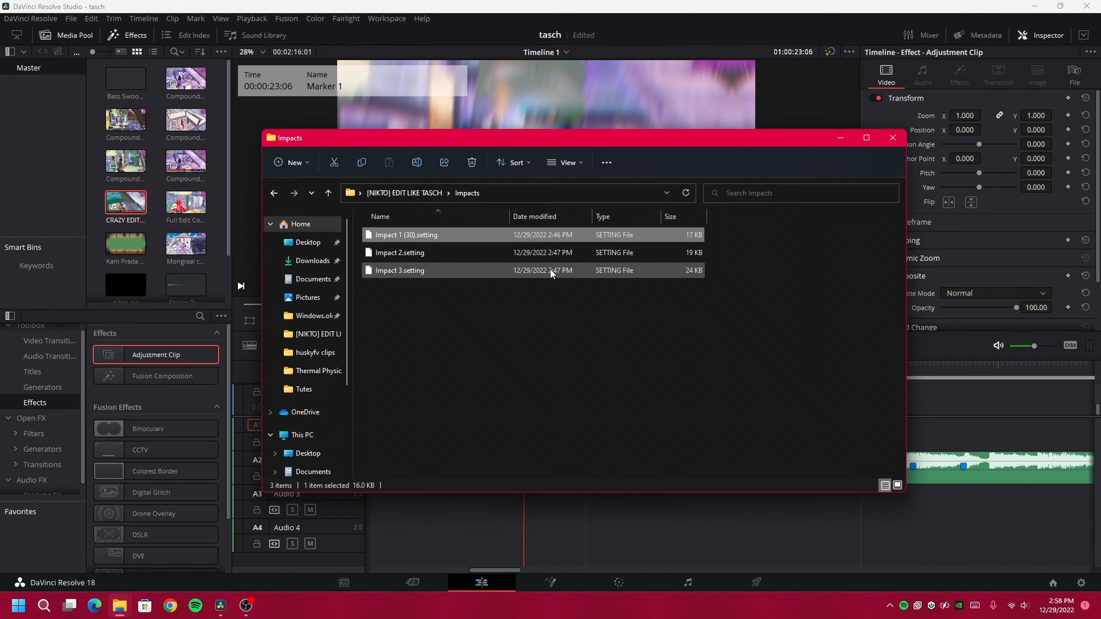
pyautogui.hotkey('alt', 'Left')
pyautogui.doubleClick(394, 290)
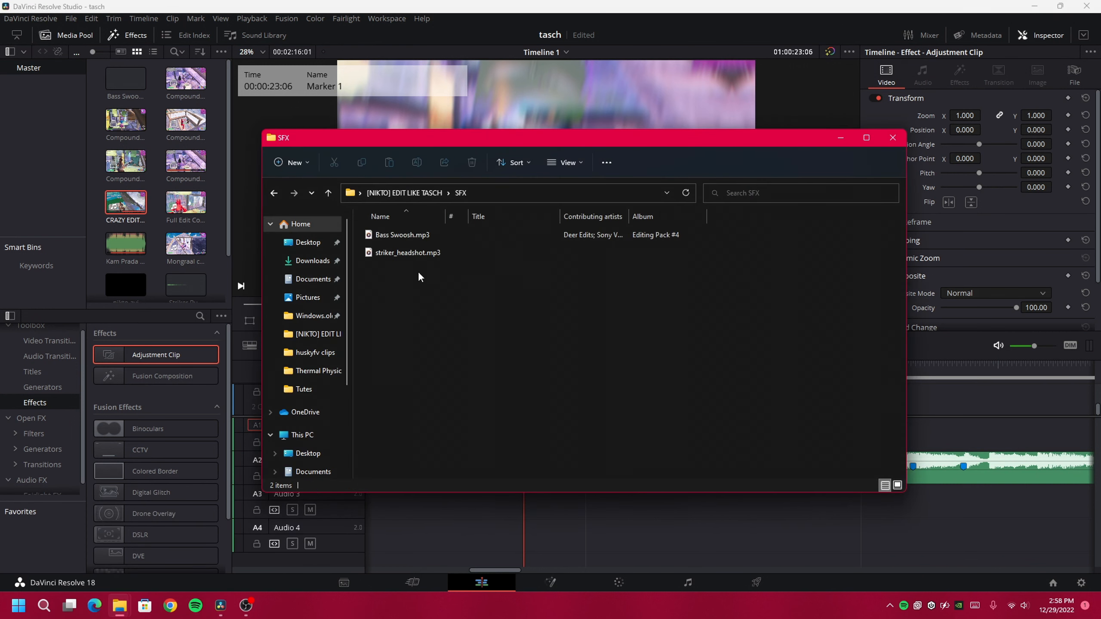
pyautogui.moveTo(419, 276); pyautogui.dragTo(412, 236)
pyautogui.moveTo(403, 235); pyautogui.dragTo(532, 505)
# Move striker_headshot.mp3 onto Audio 4 at the playhead and play back the sound effects
pyautogui.click(891, 346)
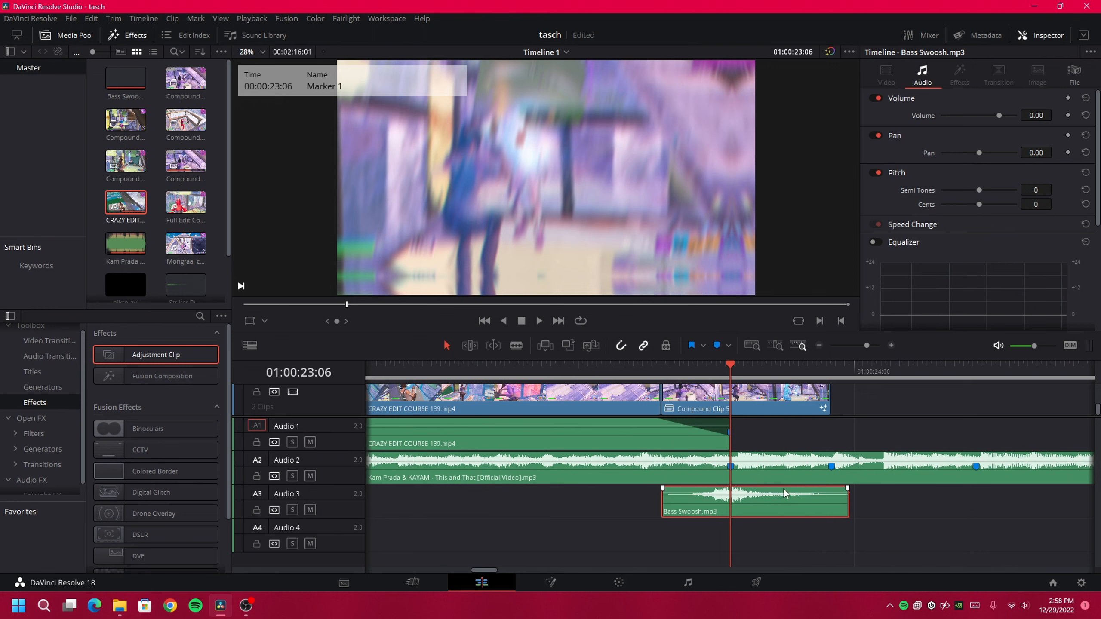
pyautogui.click(891, 346)
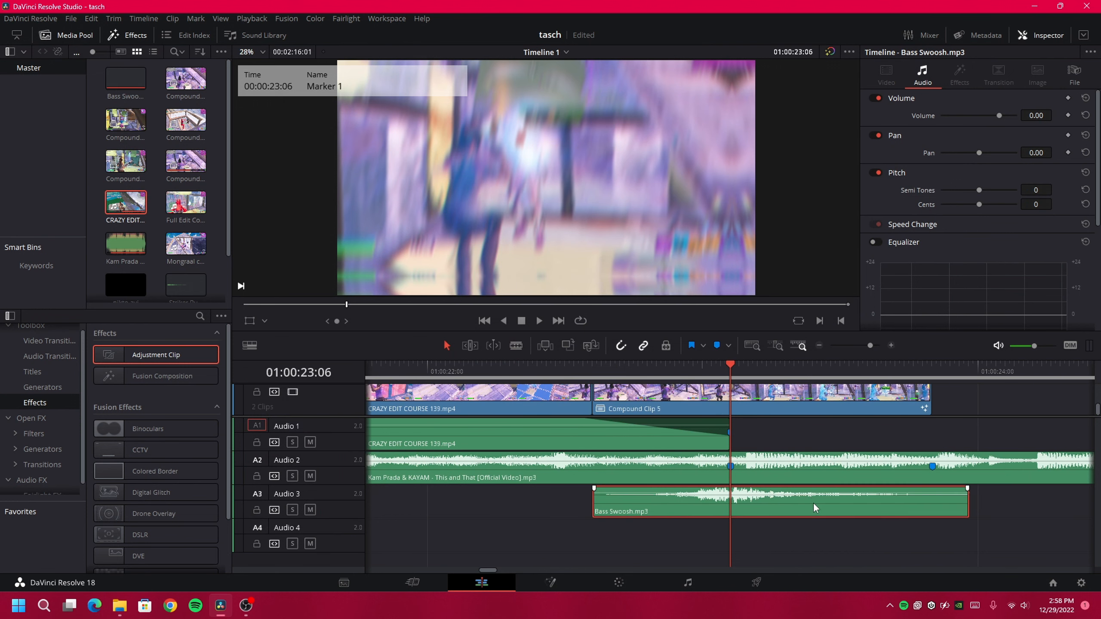
pyautogui.click(820, 346)
pyautogui.click(820, 346)
pyautogui.moveTo(997, 499); pyautogui.dragTo(789, 550)
pyautogui.click(891, 346)
pyautogui.click(891, 346)
pyautogui.press('space')
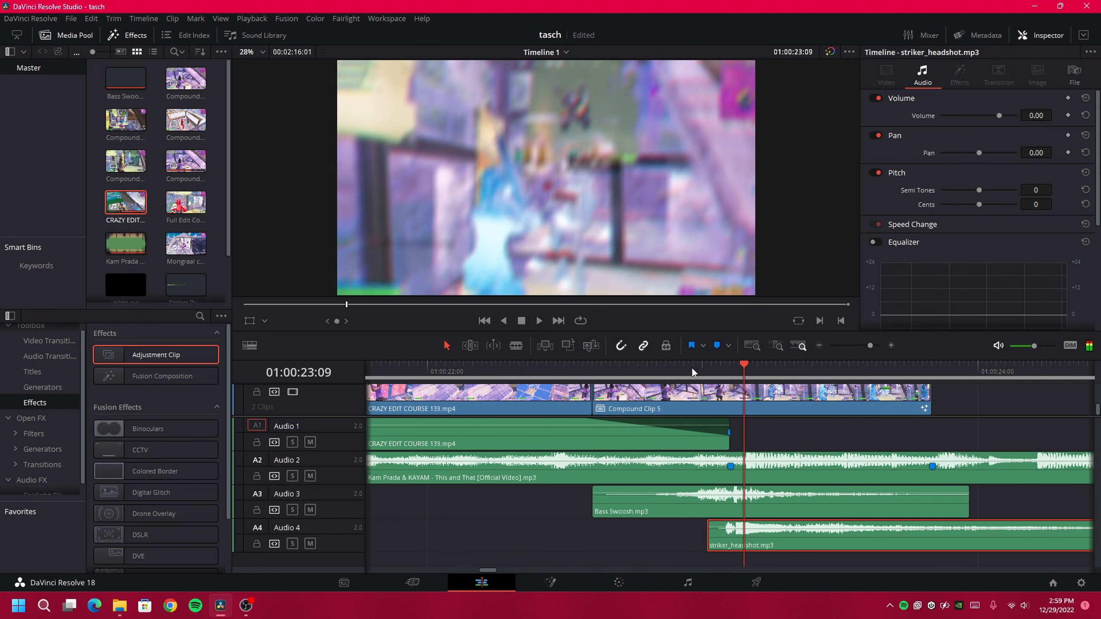
# Set the striker_headshot sound's Inspector volume to -8.00
pyautogui.moveTo(693, 369); pyautogui.dragTo(734, 374)
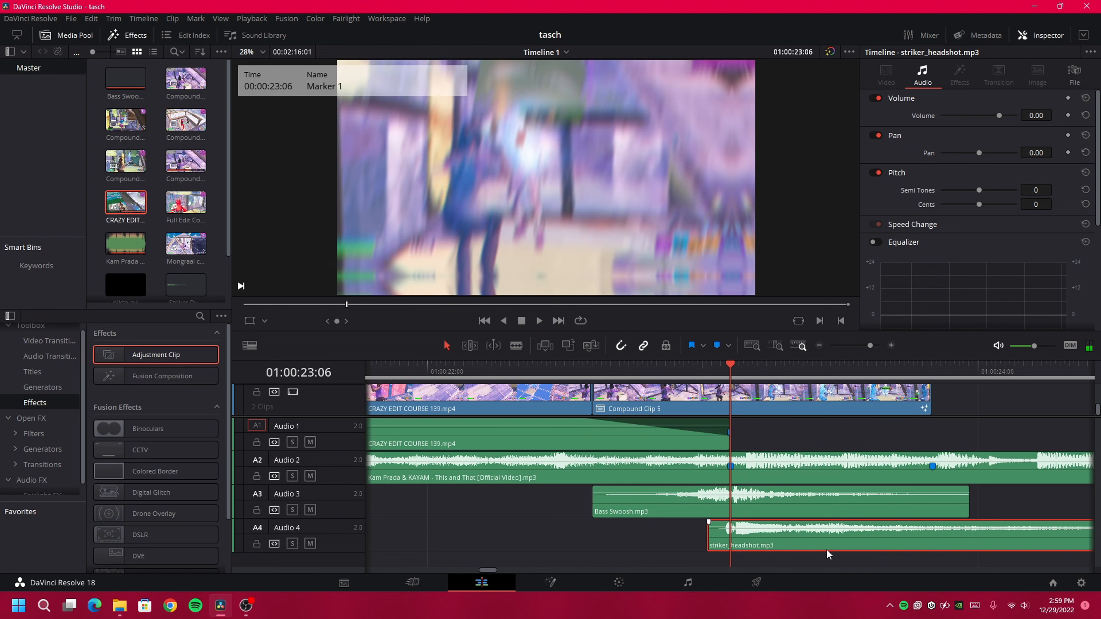
pyautogui.click(1038, 115)
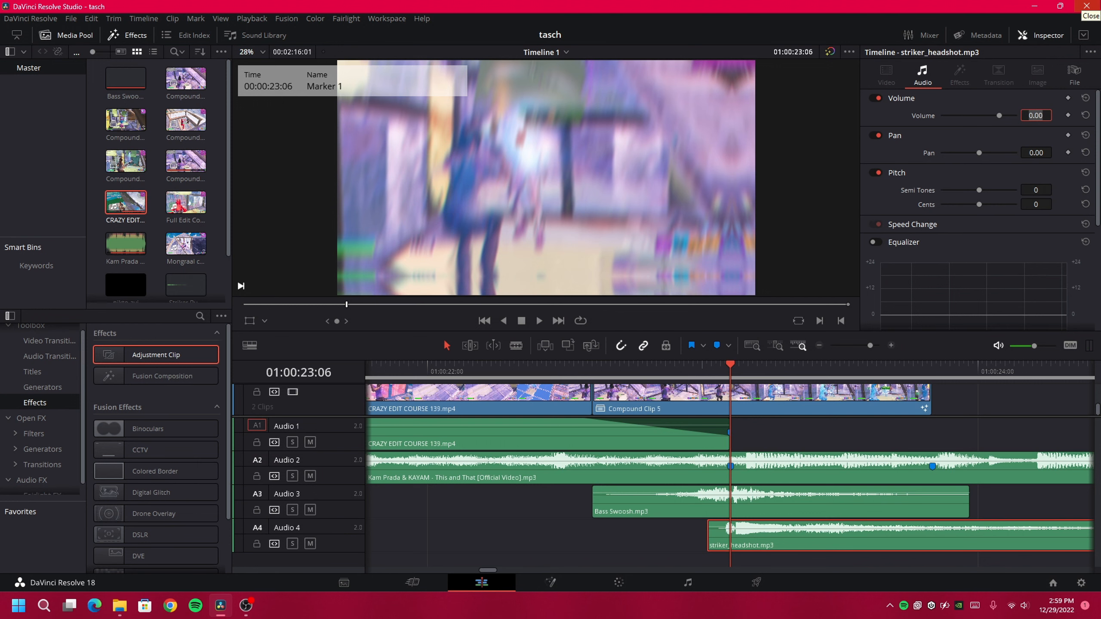
pyautogui.write('-89')
pyautogui.press('Return')
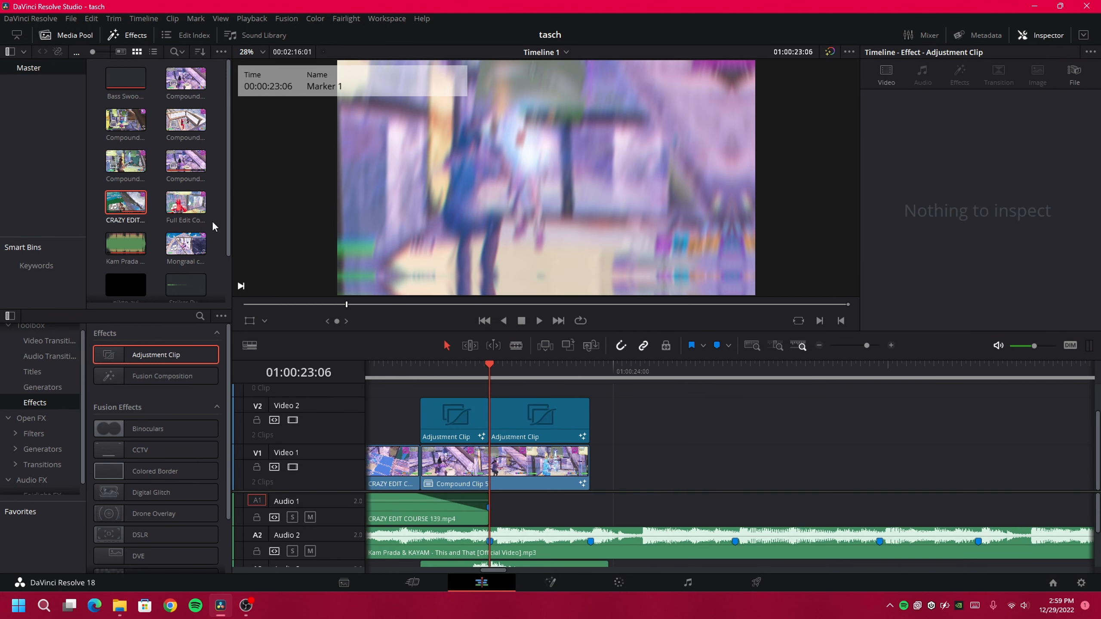
# Add the Mongraal classic 179 clip to the timeline and play it back
pyautogui.click(225, 299)
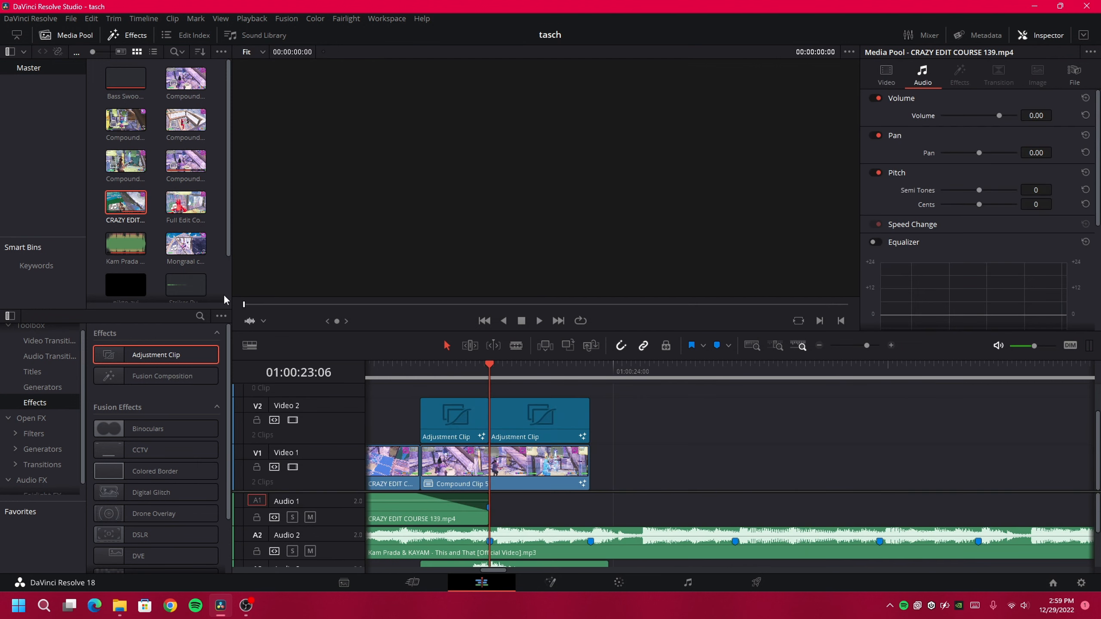
pyautogui.moveTo(185, 244); pyautogui.dragTo(623, 460)
pyautogui.click(819, 346)
pyautogui.hscroll(7, 782, 433)
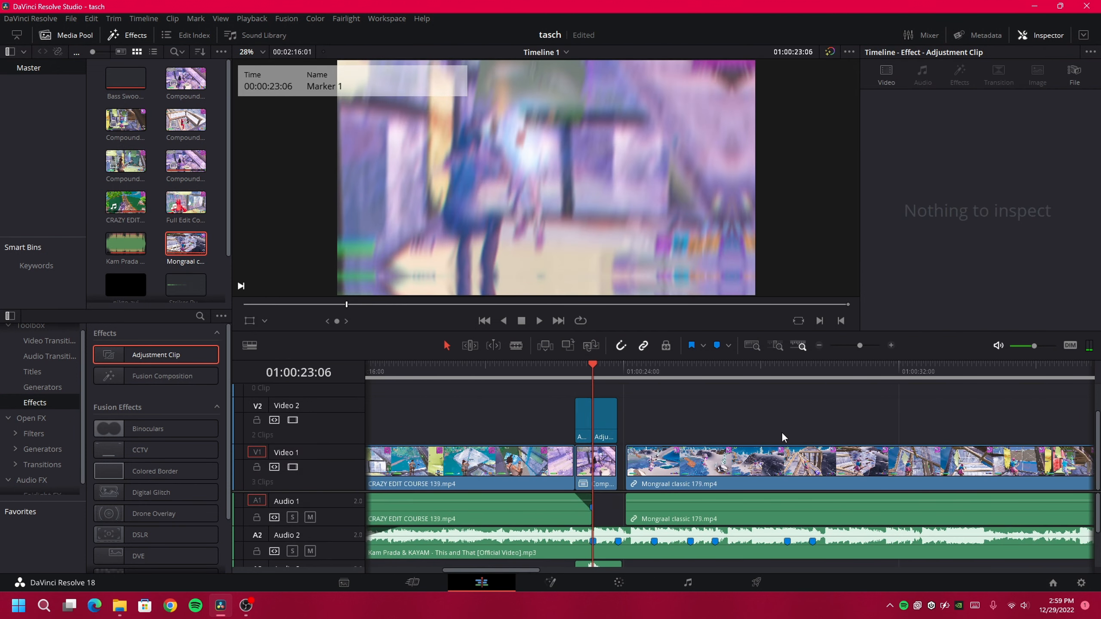
pyautogui.click(819, 346)
pyautogui.click(934, 388)
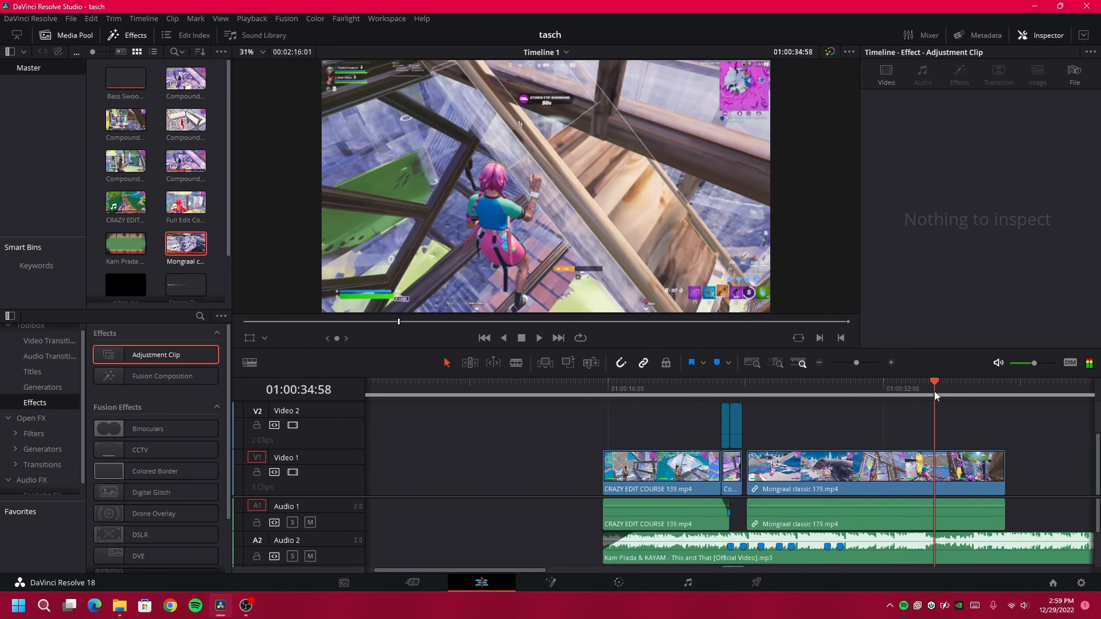
pyautogui.moveTo(961, 376); pyautogui.dragTo(950, 377)
pyautogui.press('space')
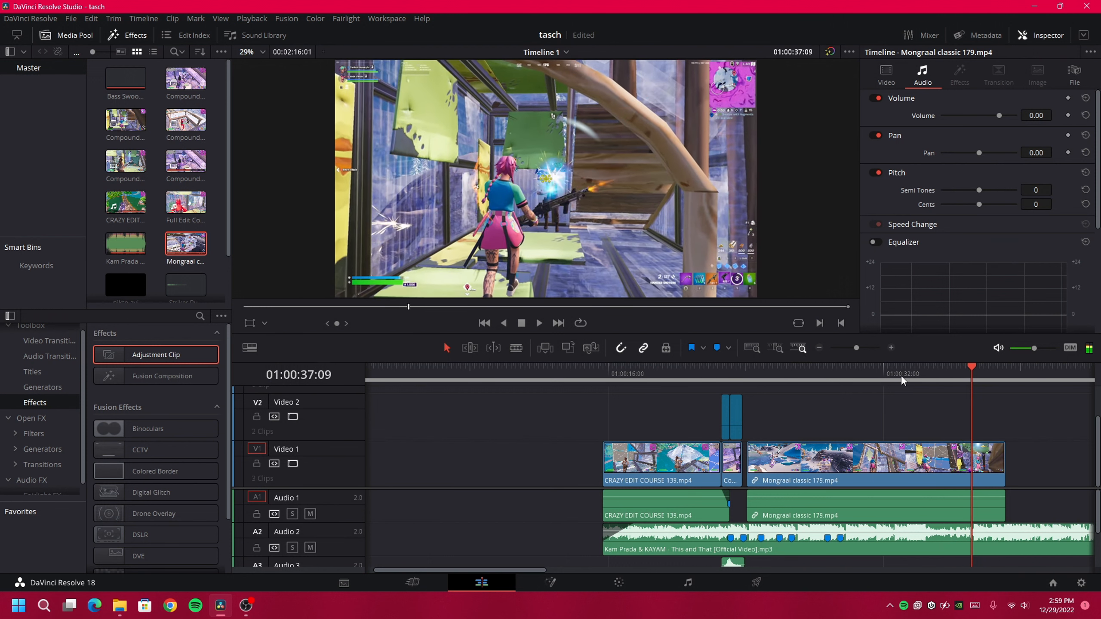
# Trim the Mongraal clip's start to follow Compound Clip 5, unlink it, and shorten its audio with a fade-out
pyautogui.click(873, 452)
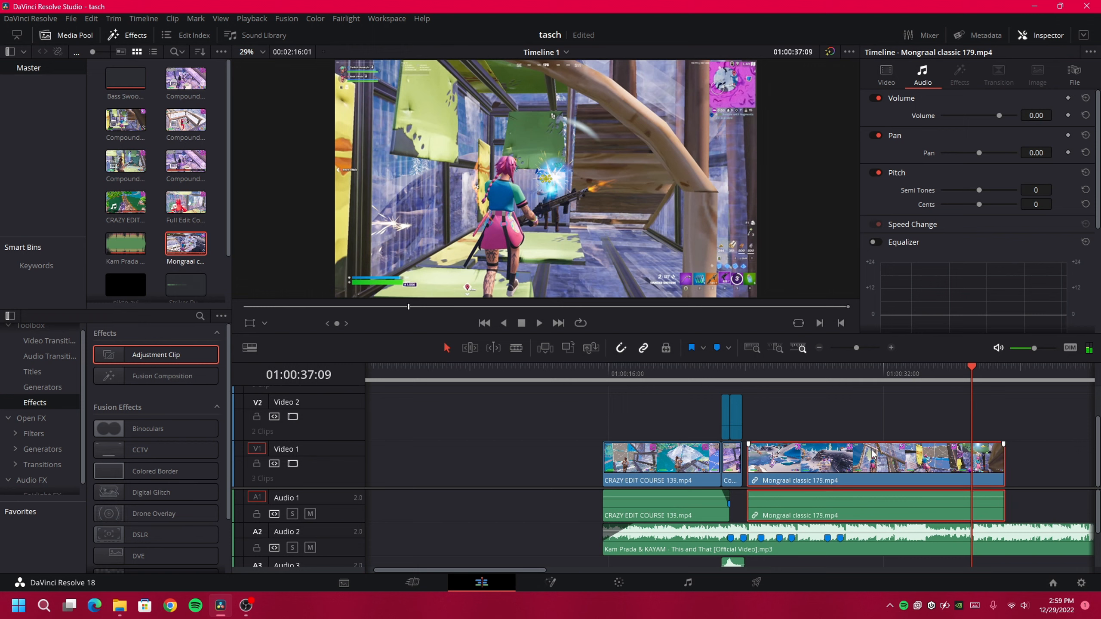
pyautogui.moveTo(749, 473)
pyautogui.mouseDown()
pyautogui.moveTo(982, 479)
pyautogui.moveTo(728, 467)
pyautogui.mouseUp()
pyautogui.click(746, 369)
pyautogui.click(889, 348)
pyautogui.click(913, 445)
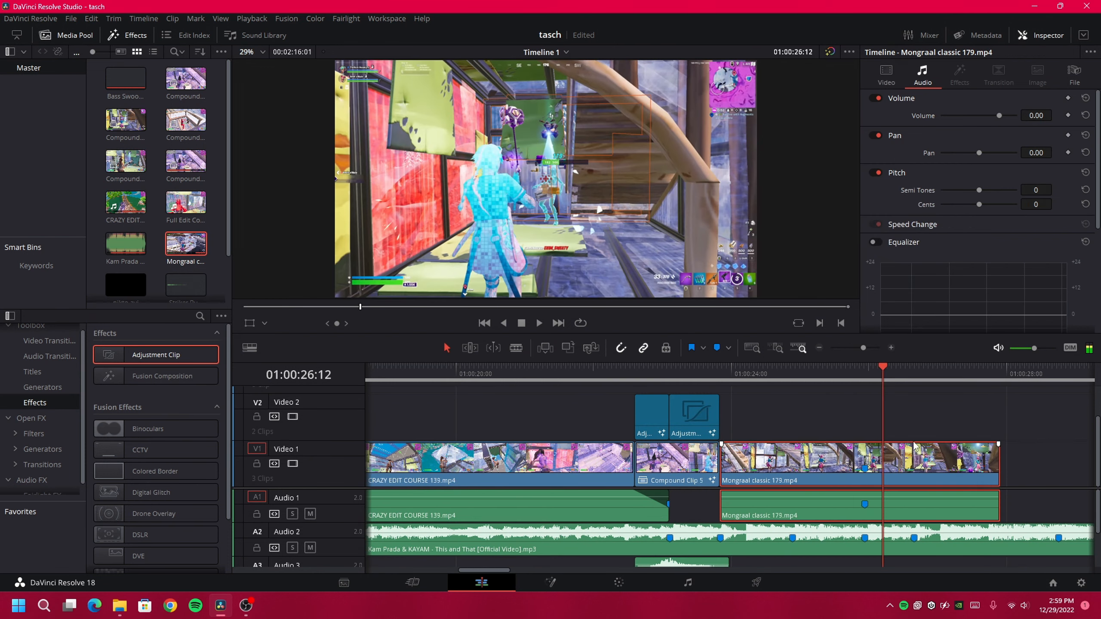
pyautogui.click(1034, 447)
pyautogui.moveTo(998, 508); pyautogui.dragTo(861, 490)
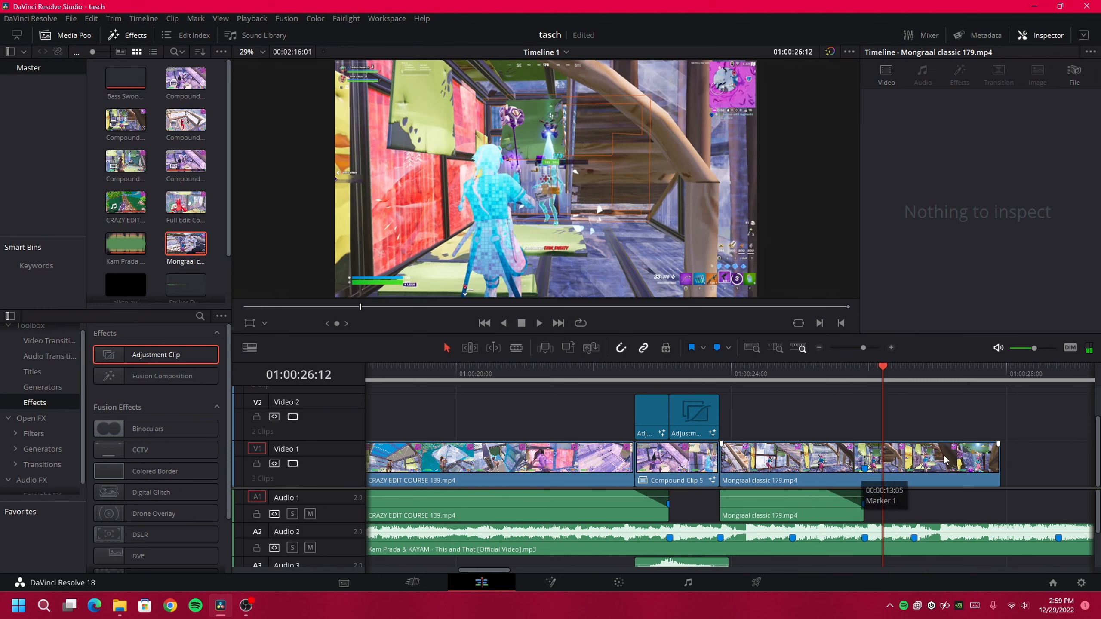
# Split the Mongraal clip at 01:00:25:26
pyautogui.click(953, 454)
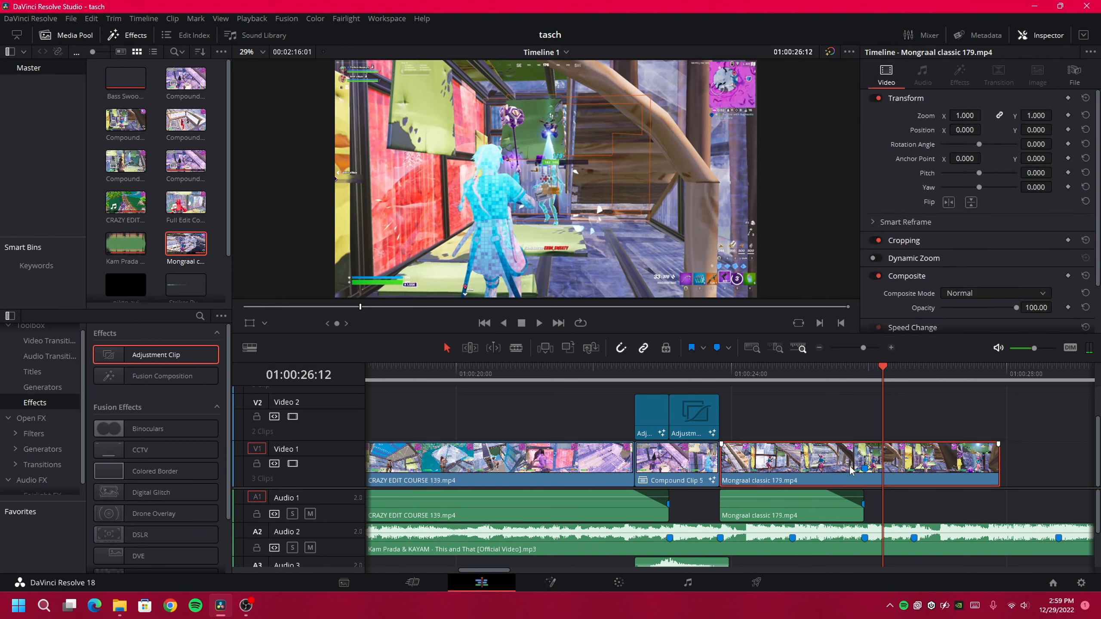
pyautogui.hscroll(3, 825, 454)
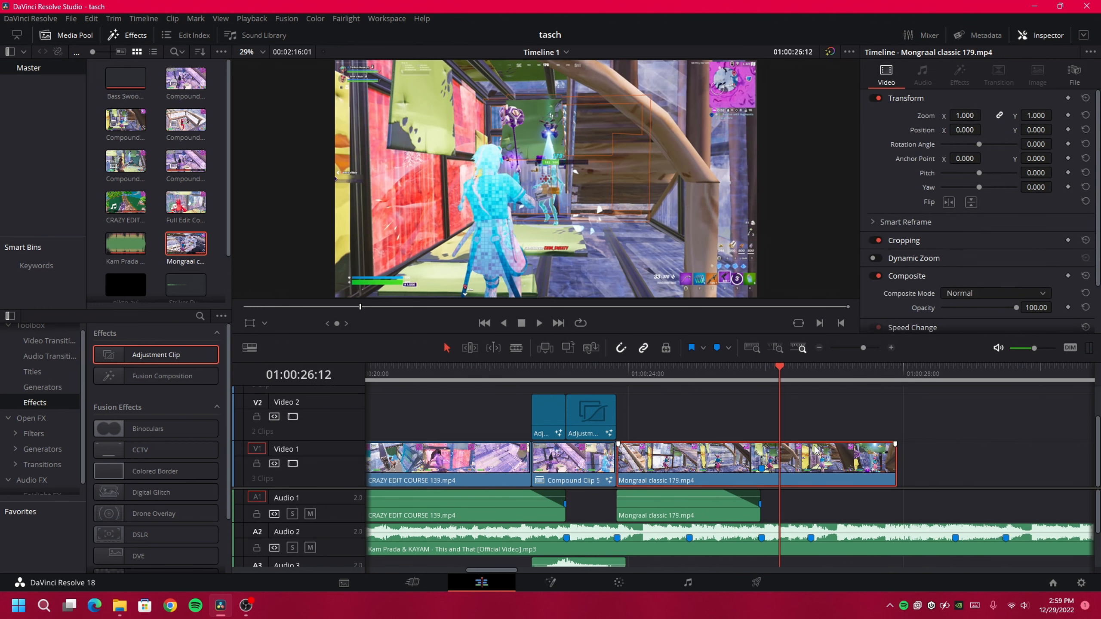
pyautogui.click(766, 375)
pyautogui.click(776, 478)
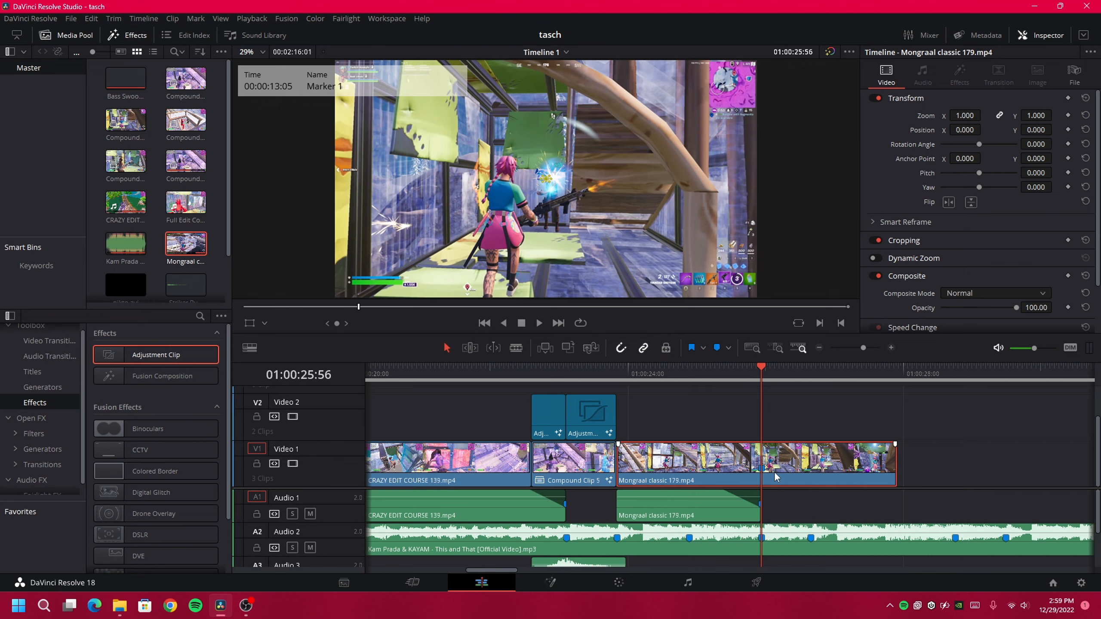
pyautogui.press('Left')
pyautogui.press('Left')
pyautogui.press('Left')
pyautogui.press('Left')
pyautogui.press('Left')
pyautogui.press('Left')
pyautogui.press('Left')
pyautogui.press('Left')
pyautogui.press('Left')
pyautogui.press('Left')
pyautogui.press('Left')
pyautogui.press('Left')
pyautogui.press('Left')
pyautogui.press('Left')
pyautogui.press('Left')
pyautogui.press('Left')
pyautogui.press('Left')
pyautogui.press('Left')
pyautogui.press('Left')
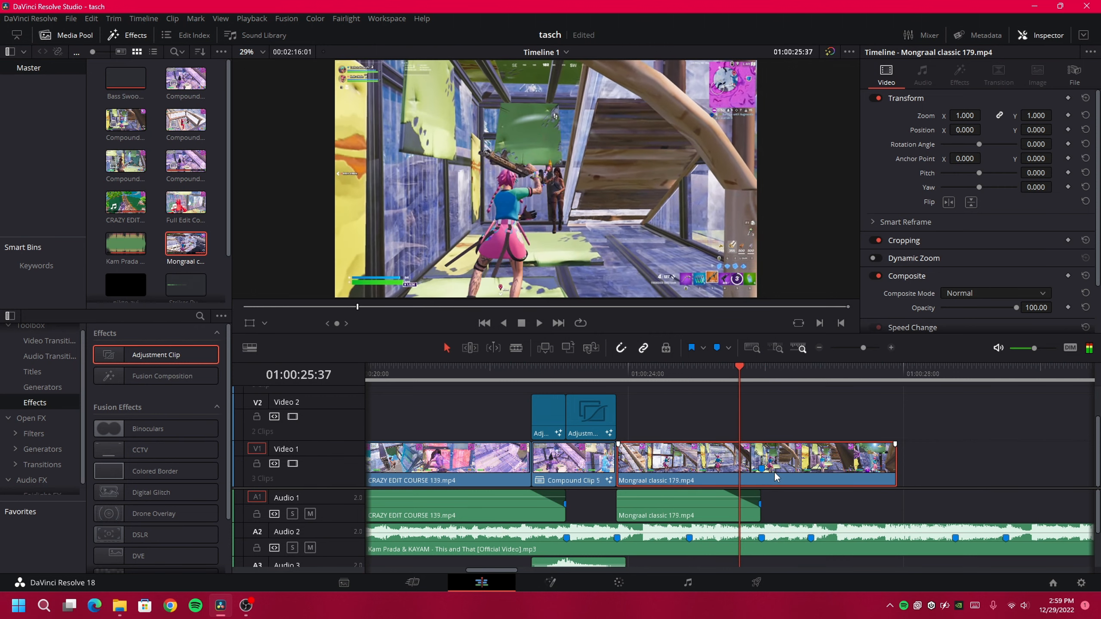
pyautogui.press('Left')
pyautogui.press('Left')
pyautogui.press('Left')
pyautogui.press('Left')
pyautogui.press('Left')
pyautogui.press('Left')
pyautogui.press('Left')
pyautogui.press('Left')
pyautogui.press('Left')
pyautogui.press('Left')
pyautogui.press('Left')
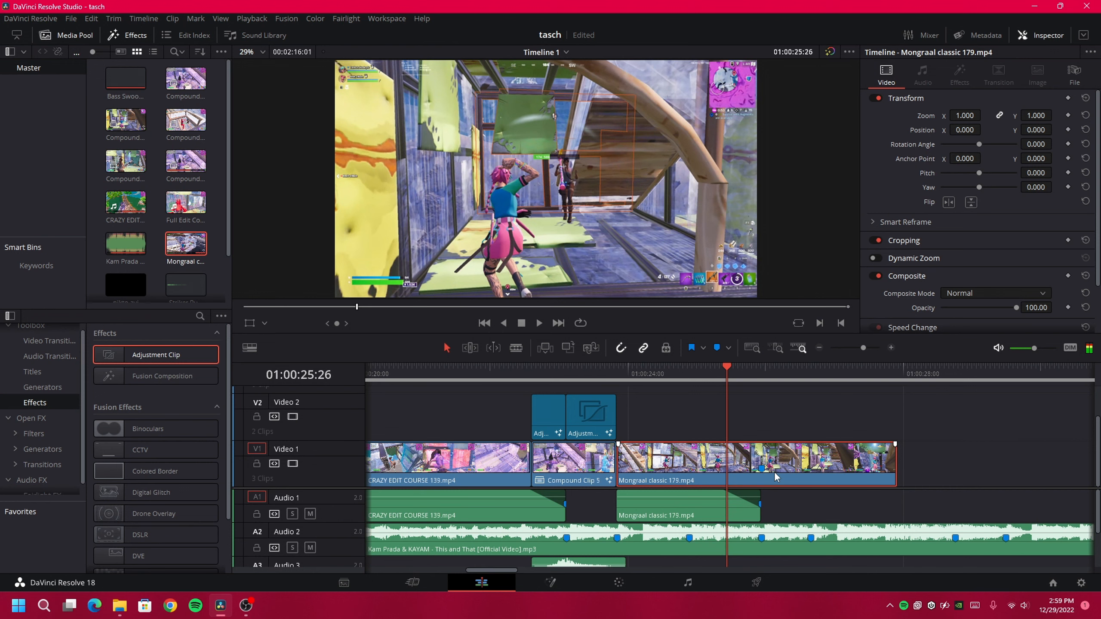
pyautogui.hotkey('ctrl', 'b')
# Turn the Mongraal clip's second half into Compound Clip 6
pyautogui.rightClick(812, 476)
pyautogui.click(845, 123)
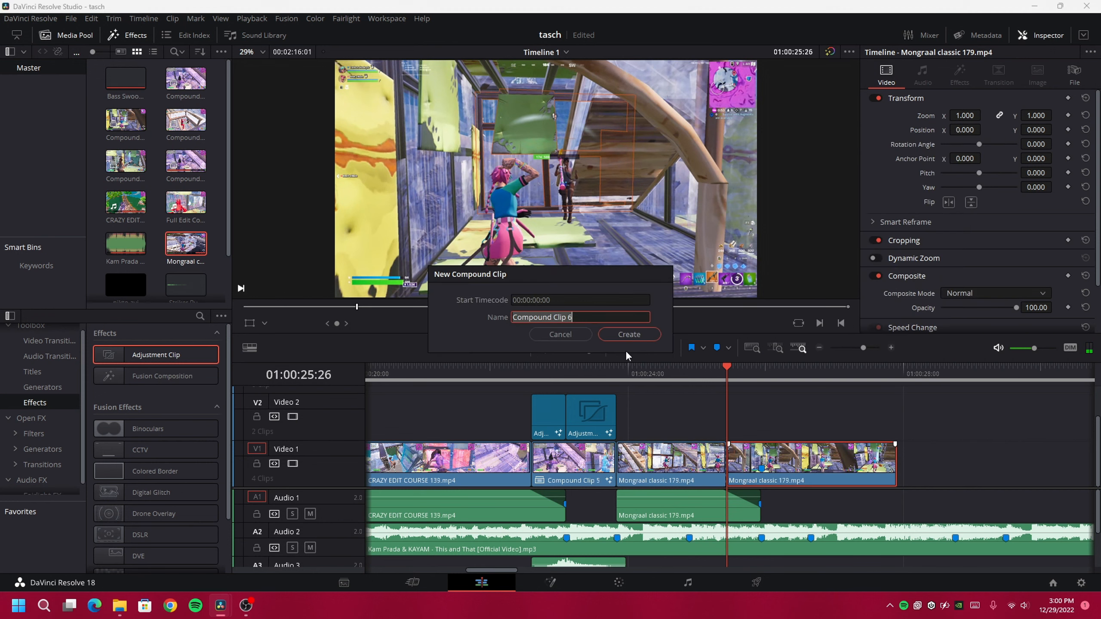
pyautogui.click(625, 339)
# Add the Velocity (30) Twixtor preset to Compound Clip 6 in Fusion, then return to Edit
pyautogui.rightClick(750, 471)
pyautogui.click(793, 276)
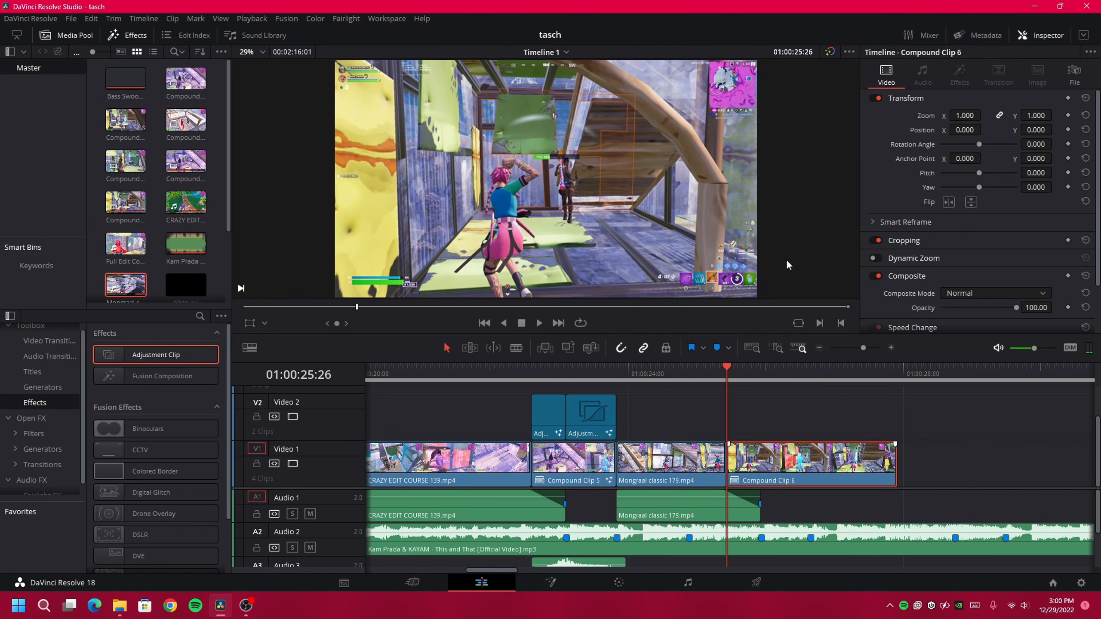
pyautogui.click(120, 605)
pyautogui.click(191, 541)
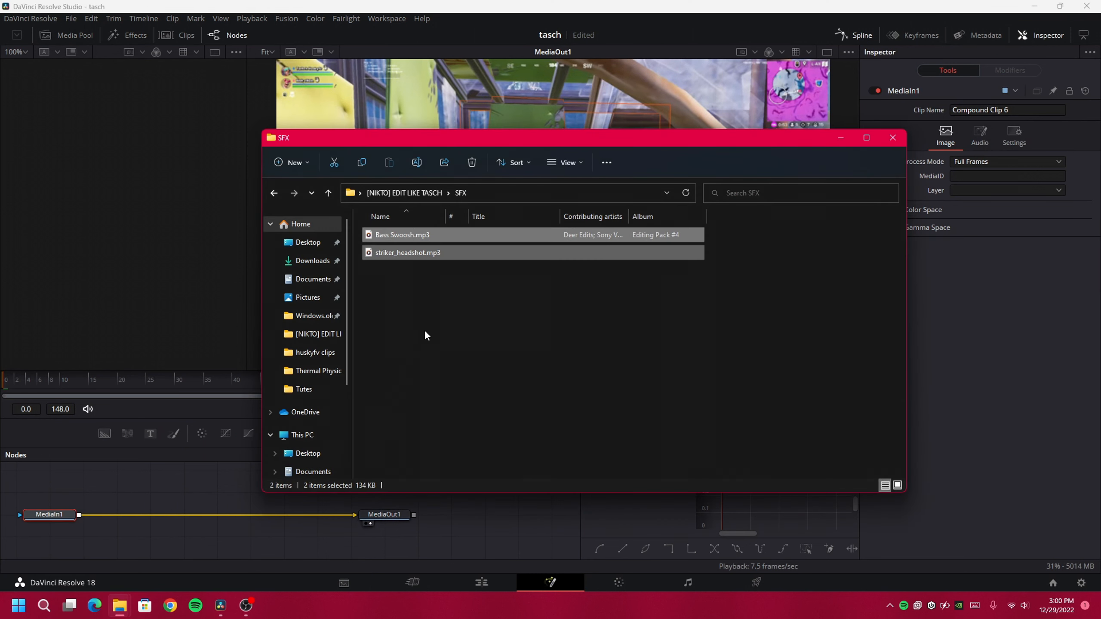
pyautogui.hotkey('alt', 'Up')
pyautogui.doubleClick(407, 324)
pyautogui.moveTo(396, 237); pyautogui.dragTo(190, 518)
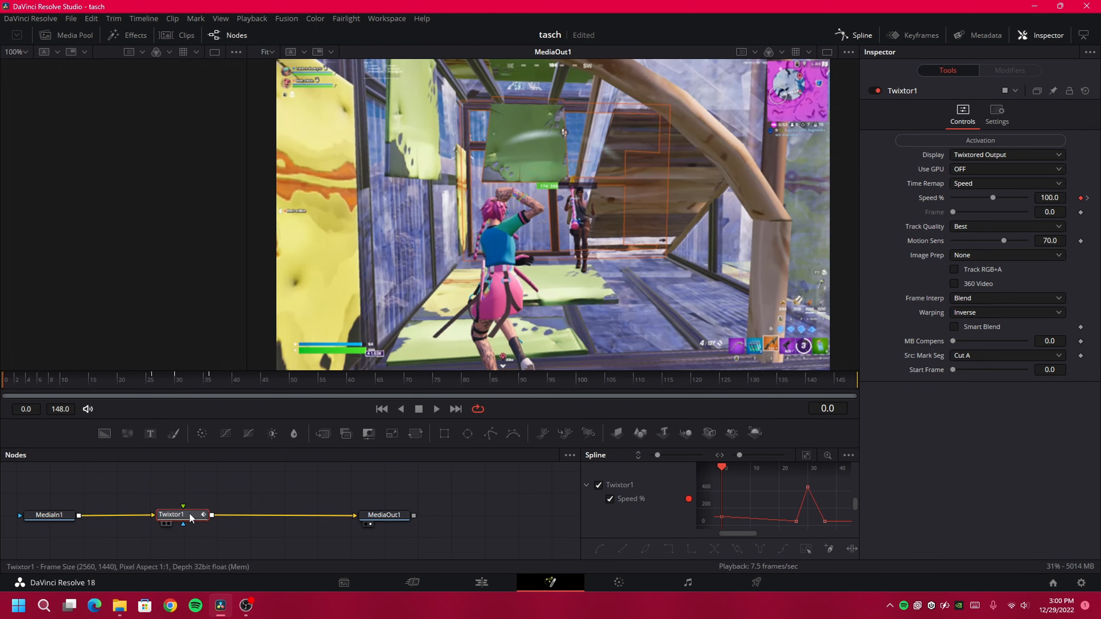
pyautogui.click(481, 582)
# Add a short adjustment clip on Video 2 ending at Marker 3 (01:00:25:56)
pyautogui.click(766, 374)
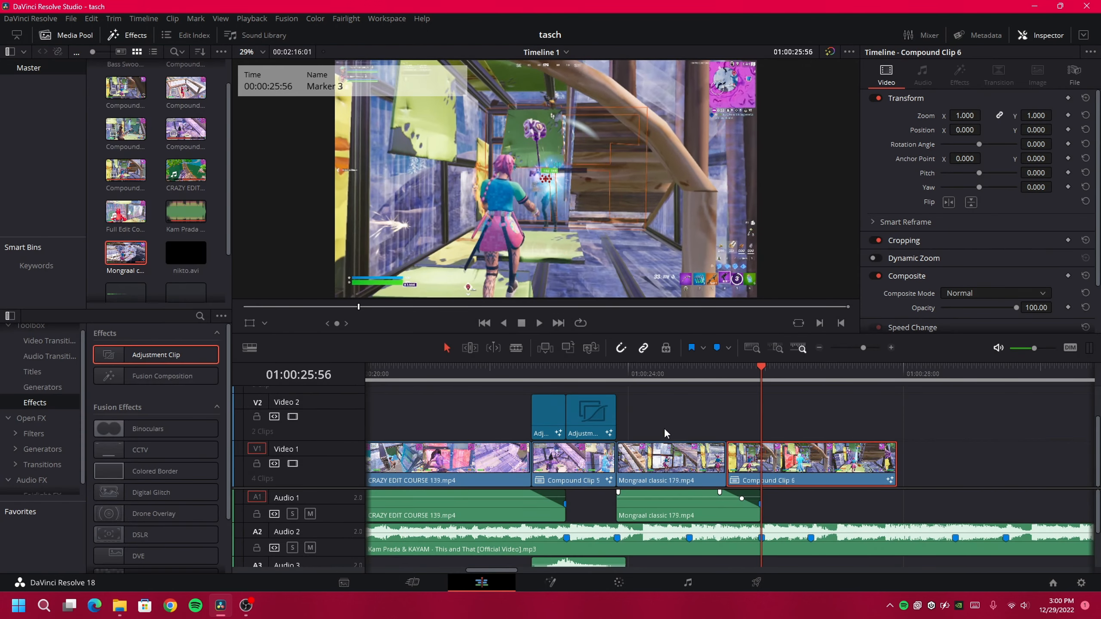
pyautogui.moveTo(156, 355)
pyautogui.mouseDown()
pyautogui.moveTo(503, 374)
pyautogui.moveTo(727, 431)
pyautogui.mouseUp()
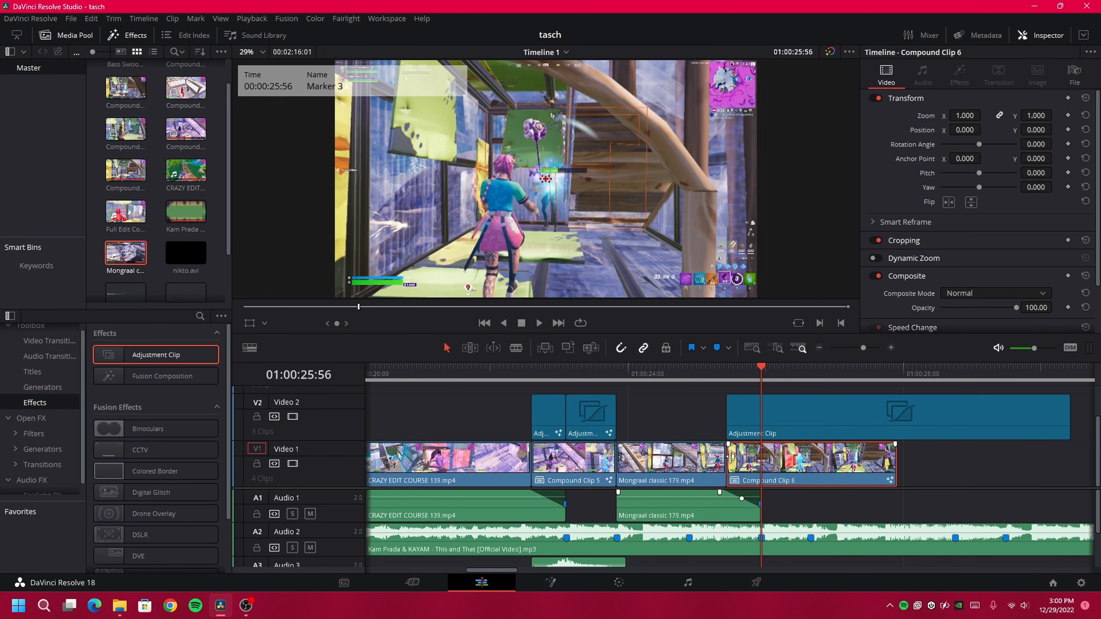
pyautogui.moveTo(1068, 423); pyautogui.dragTo(759, 419)
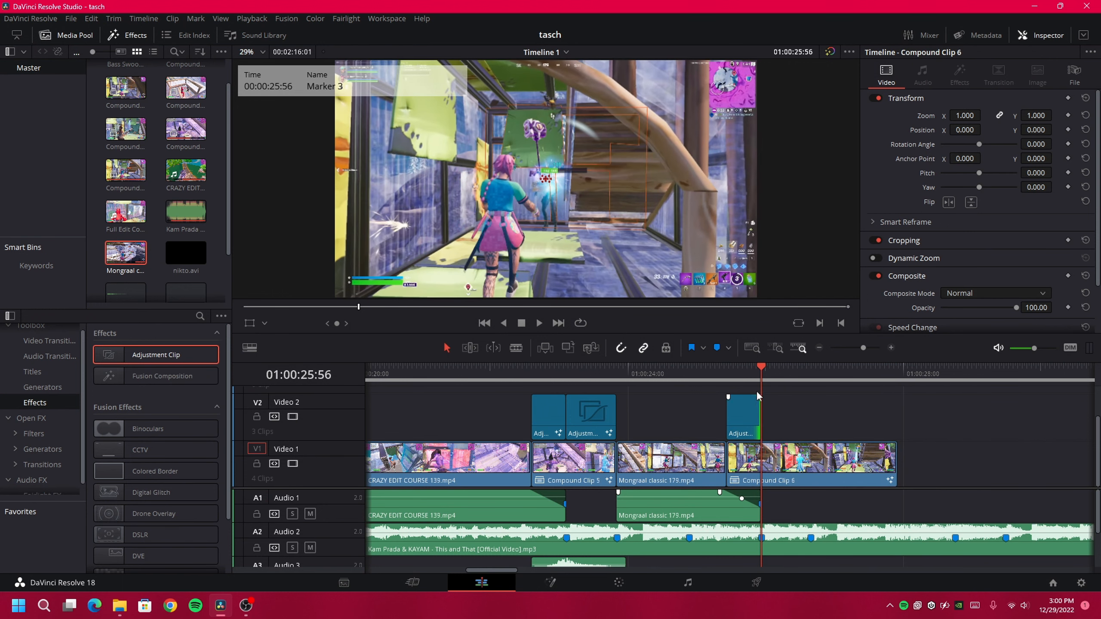
pyautogui.click(744, 377)
pyautogui.rightClick(749, 410)
pyautogui.click(787, 549)
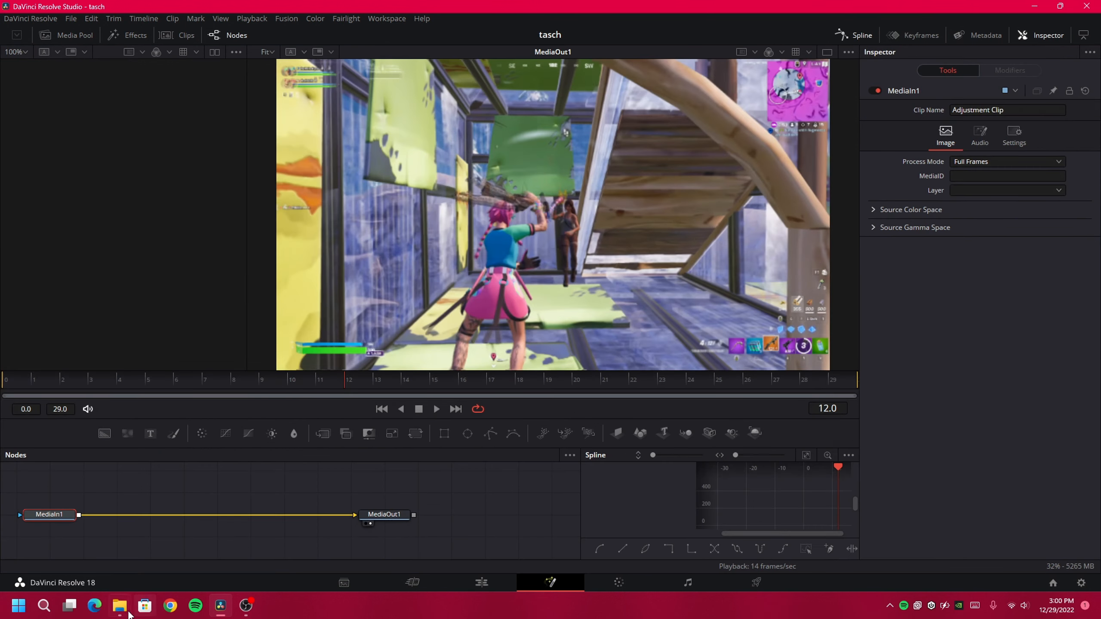
# Apply the Buildup 2 preset to it in Fusion, wired from MediaIn1 through to MediaOut1
pyautogui.moveTo(120, 606)
pyautogui.click(182, 547)
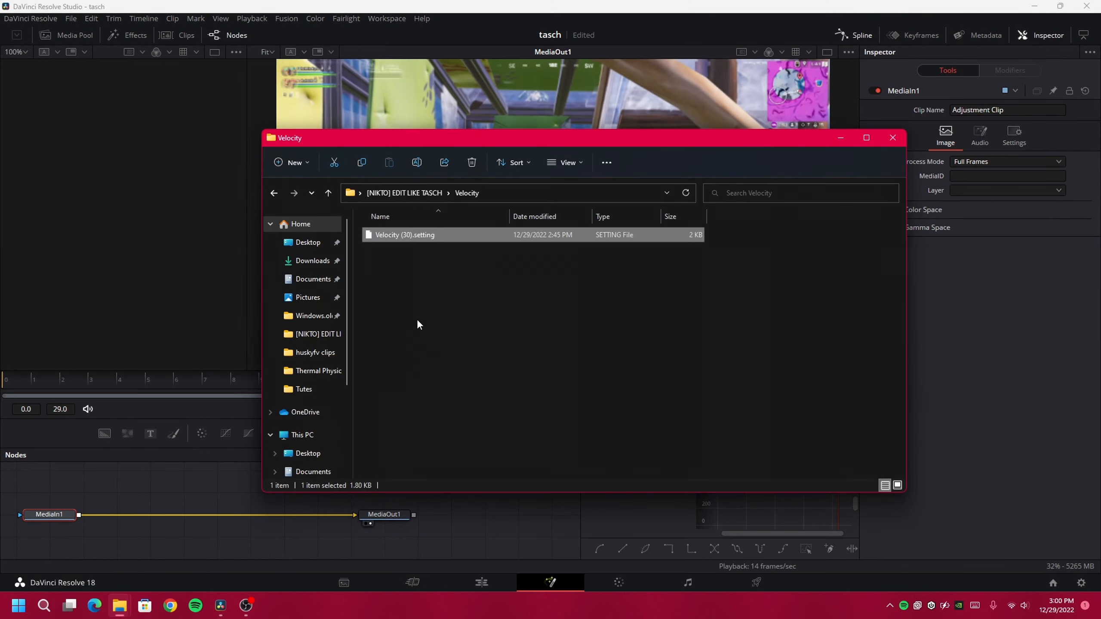
pyautogui.doubleClick(420, 237)
pyautogui.moveTo(413, 253); pyautogui.dragTo(184, 475)
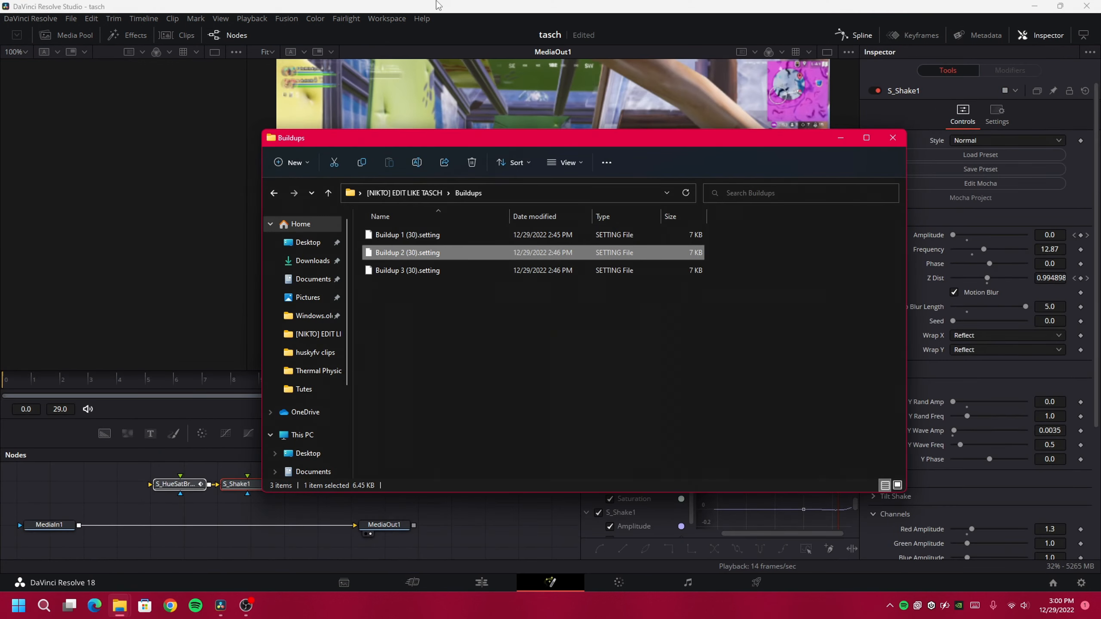
pyautogui.click(437, 5)
pyautogui.moveTo(286, 526); pyautogui.dragTo(180, 495)
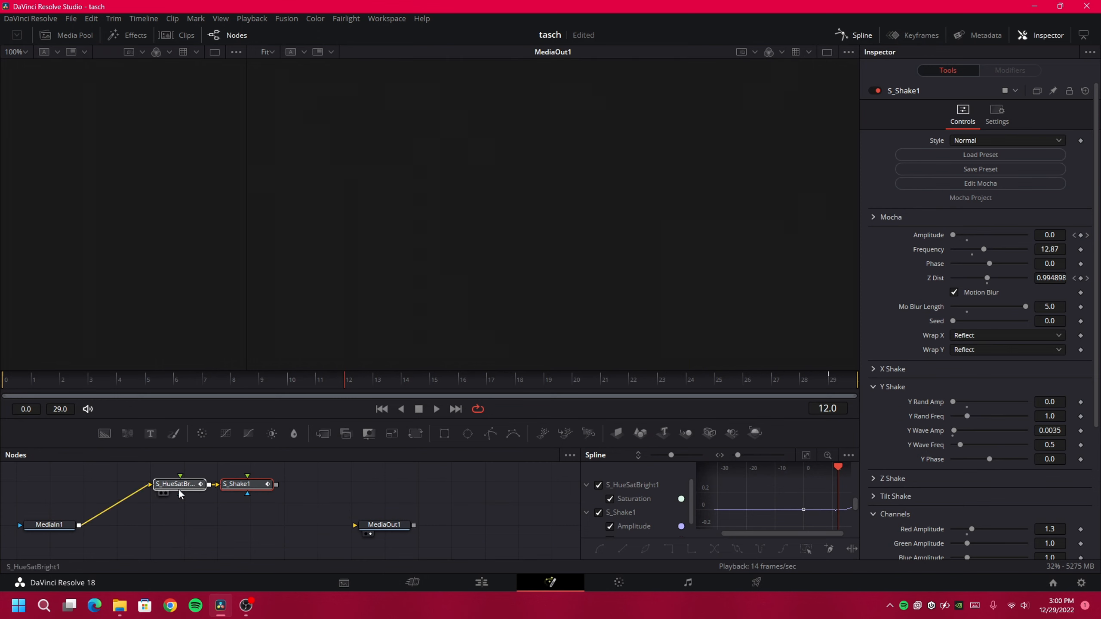
pyautogui.moveTo(275, 489); pyautogui.dragTo(354, 525)
pyautogui.click(482, 583)
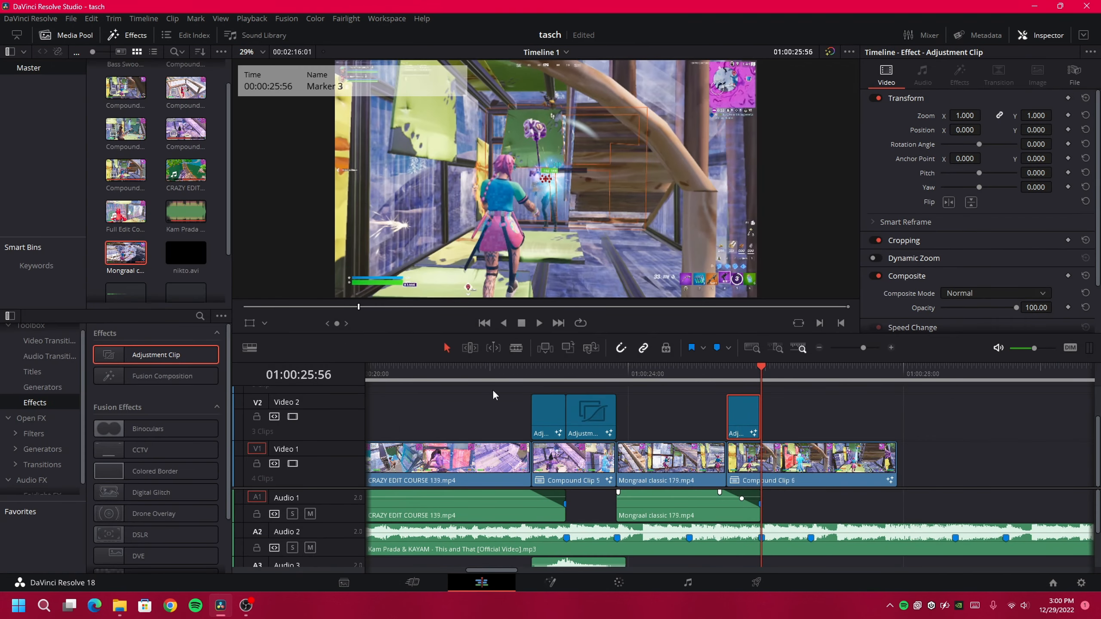
# Add a second adjustment clip on Video 2 ending at 01:00:26:39
pyautogui.moveTo(159, 360); pyautogui.dragTo(764, 431)
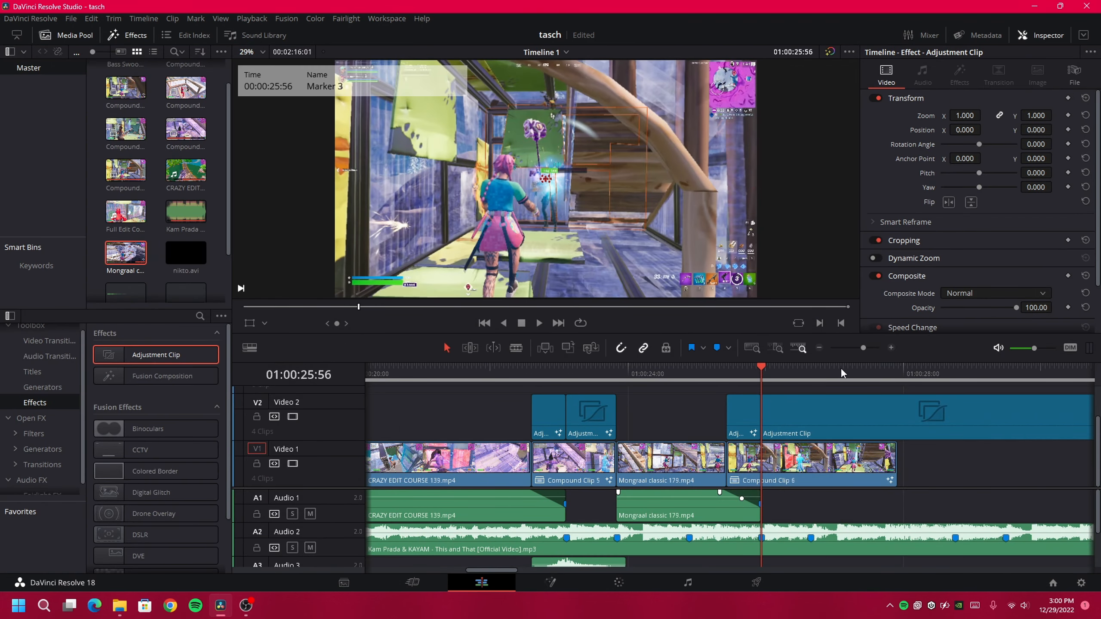
pyautogui.moveTo(840, 371); pyautogui.dragTo(813, 368)
pyautogui.click(836, 412)
pyautogui.hotkey('ctrl', 'b')
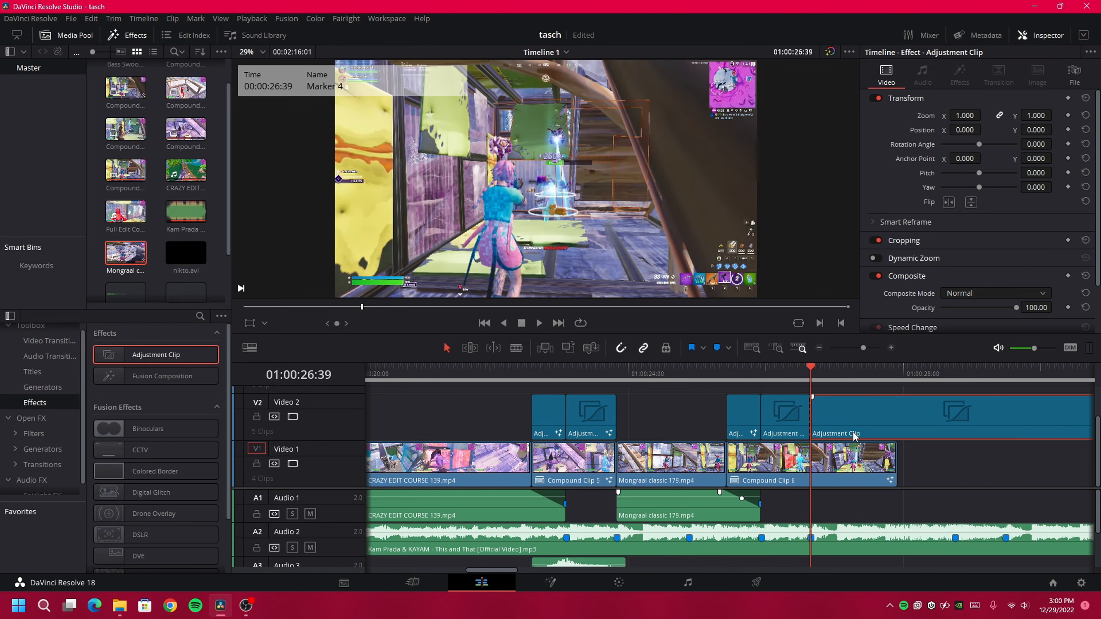
pyautogui.press('BackSpace')
pyautogui.click(762, 372)
pyautogui.rightClick(787, 412)
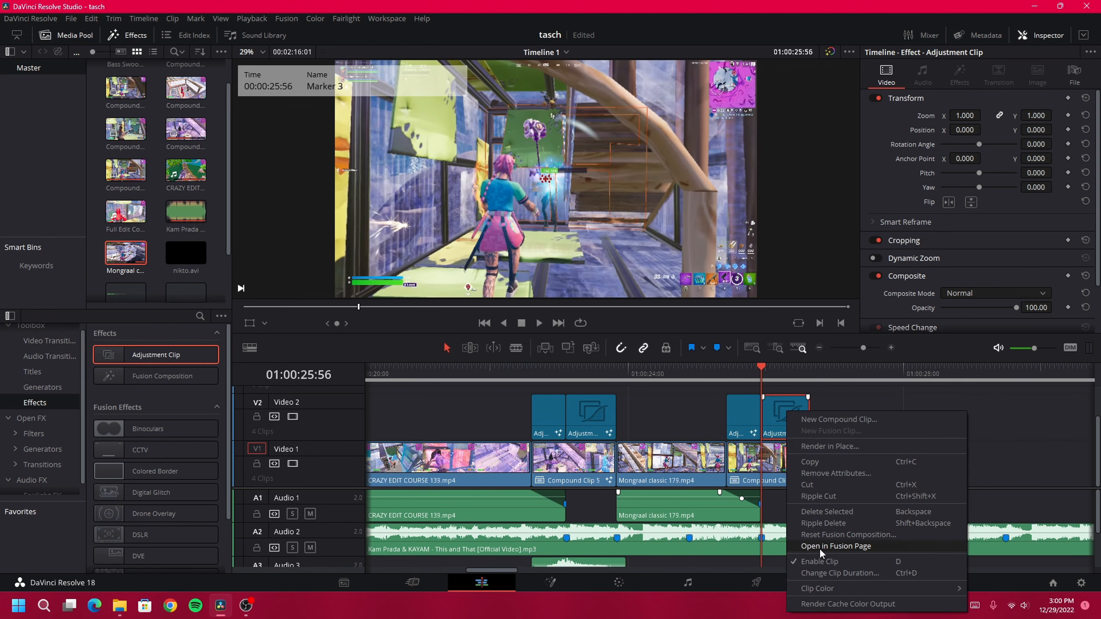
pyautogui.click(806, 546)
# Apply the Impact 2 preset to it, wired to MediaOut1, and trim Compound Clip 6 to match
pyautogui.click(120, 610)
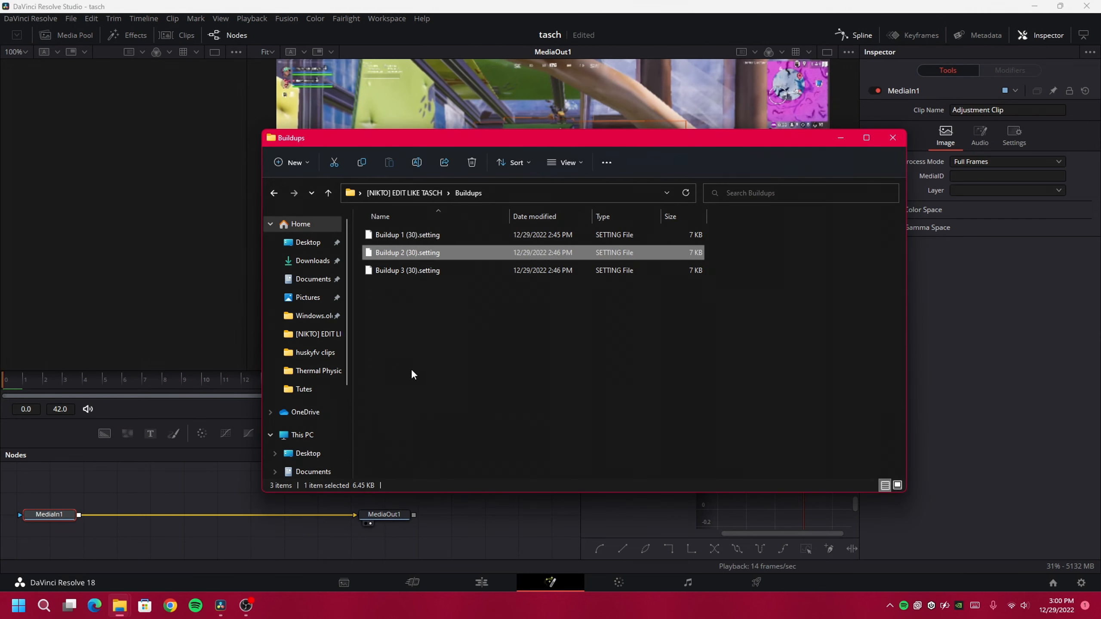
pyautogui.hotkey('alt', 'Left')
pyautogui.doubleClick(382, 271)
pyautogui.moveTo(402, 254); pyautogui.dragTo(156, 494)
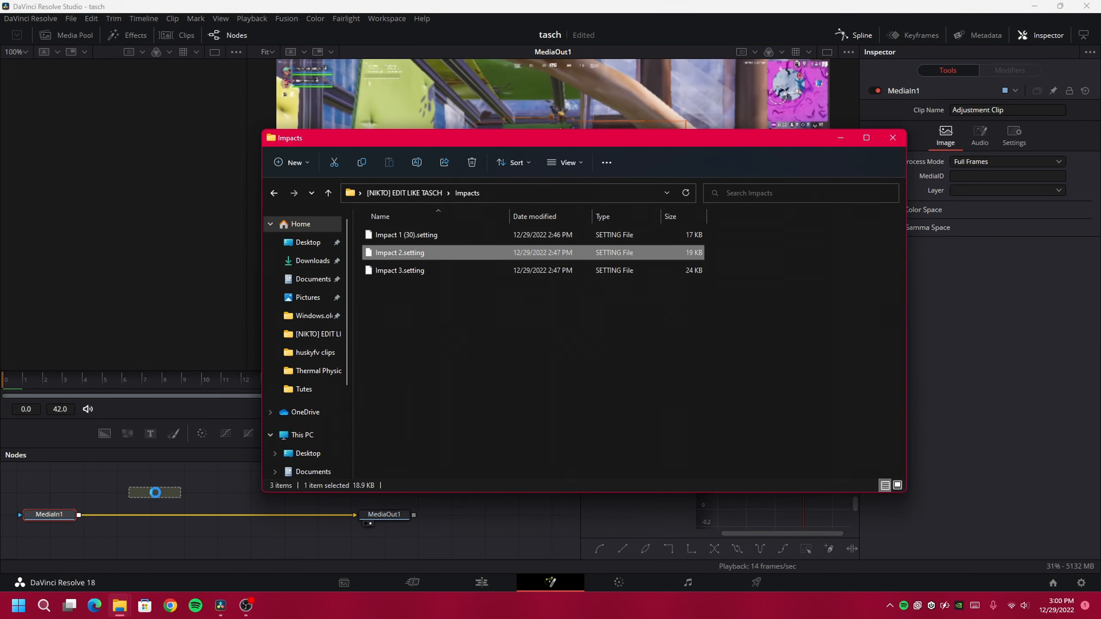
pyautogui.click(226, 252)
pyautogui.moveTo(231, 516); pyautogui.dragTo(140, 495)
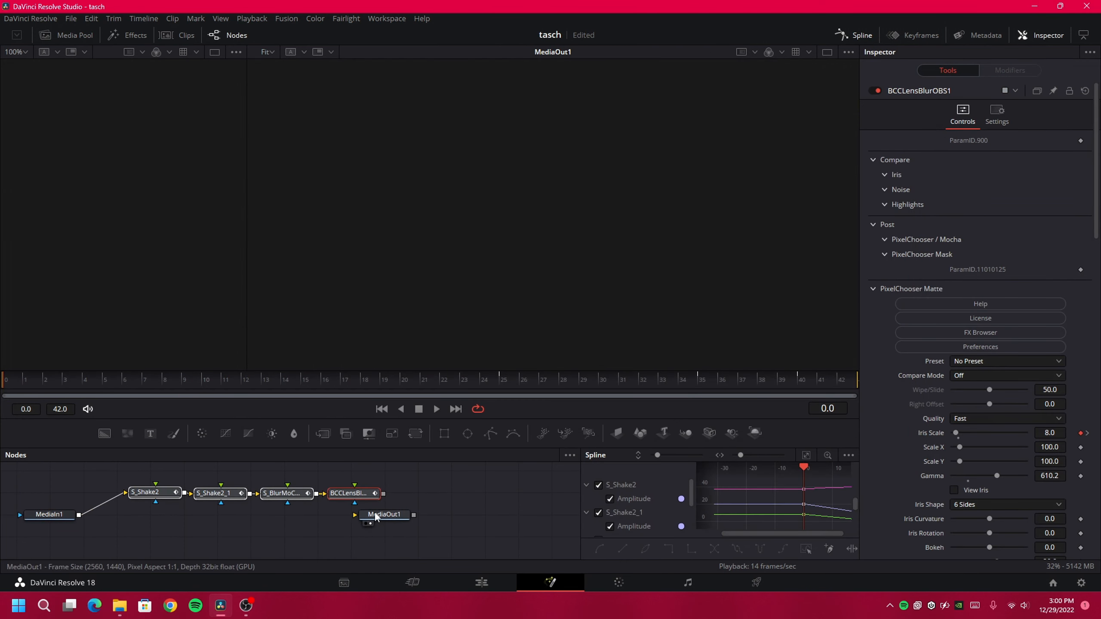
pyautogui.moveTo(375, 513); pyautogui.dragTo(419, 511)
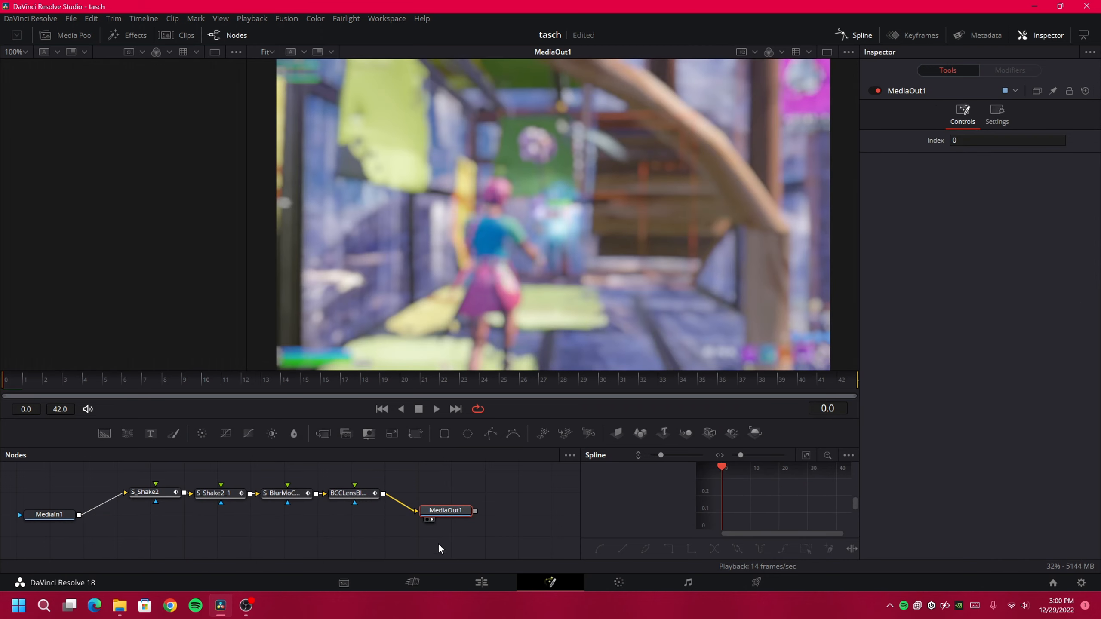
pyautogui.click(482, 583)
pyautogui.moveTo(889, 482); pyautogui.dragTo(809, 482)
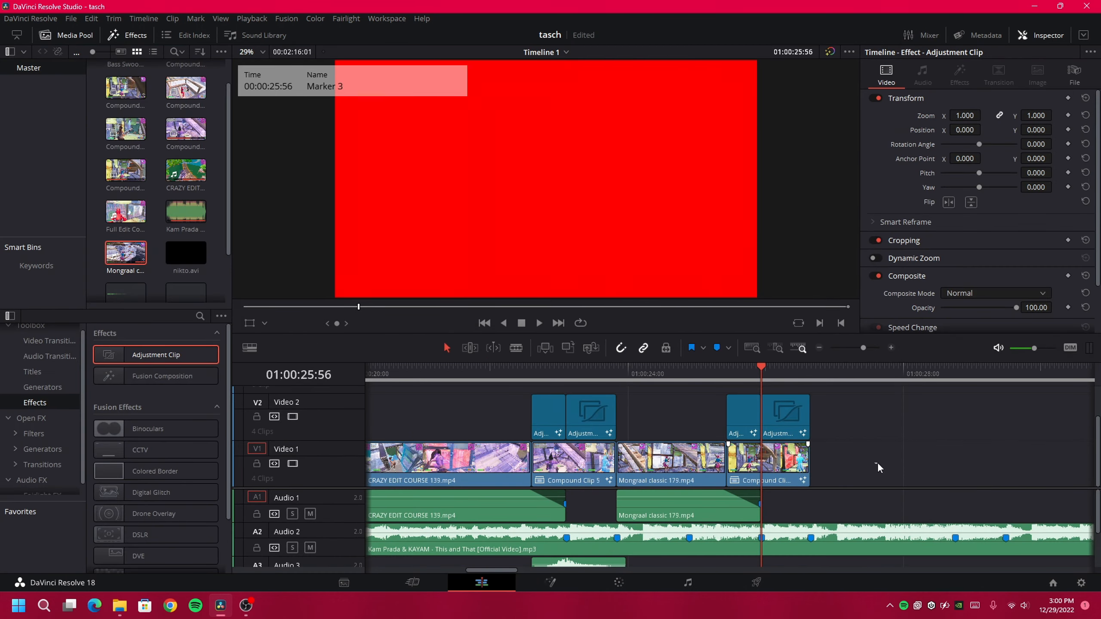
# Add clip markers at the hit points of the Bass Swoosh and striker_headshot sounds
pyautogui.scroll(-1, 798, 508)
pyautogui.hscroll(1, 798, 508)
pyautogui.scroll(3, 836, 485)
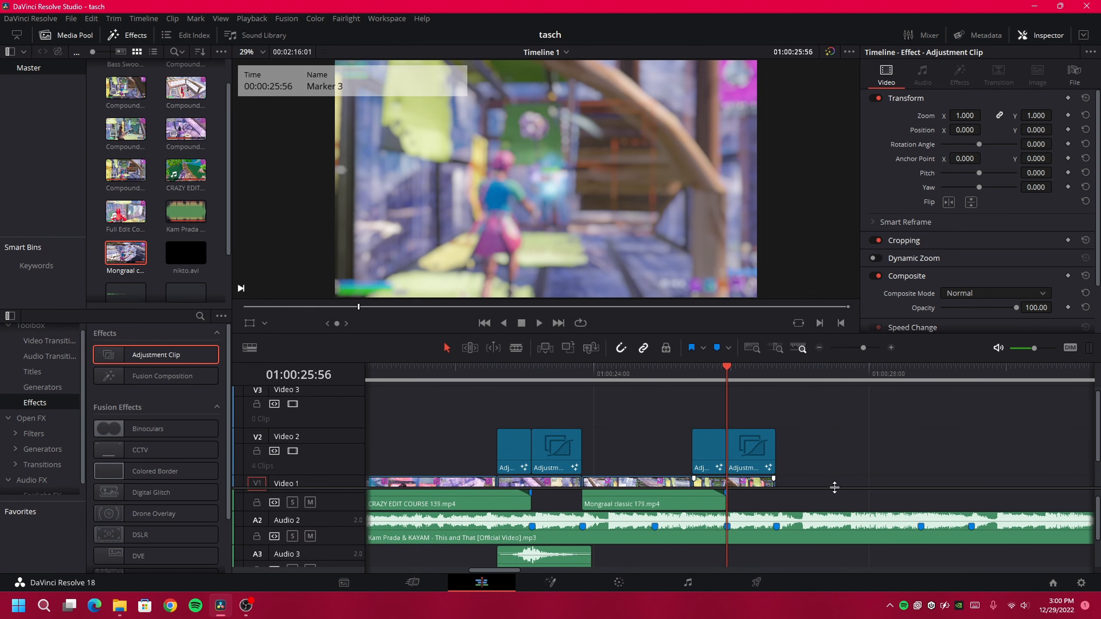
pyautogui.scroll(-3, 835, 486)
pyautogui.scroll(1, 790, 513)
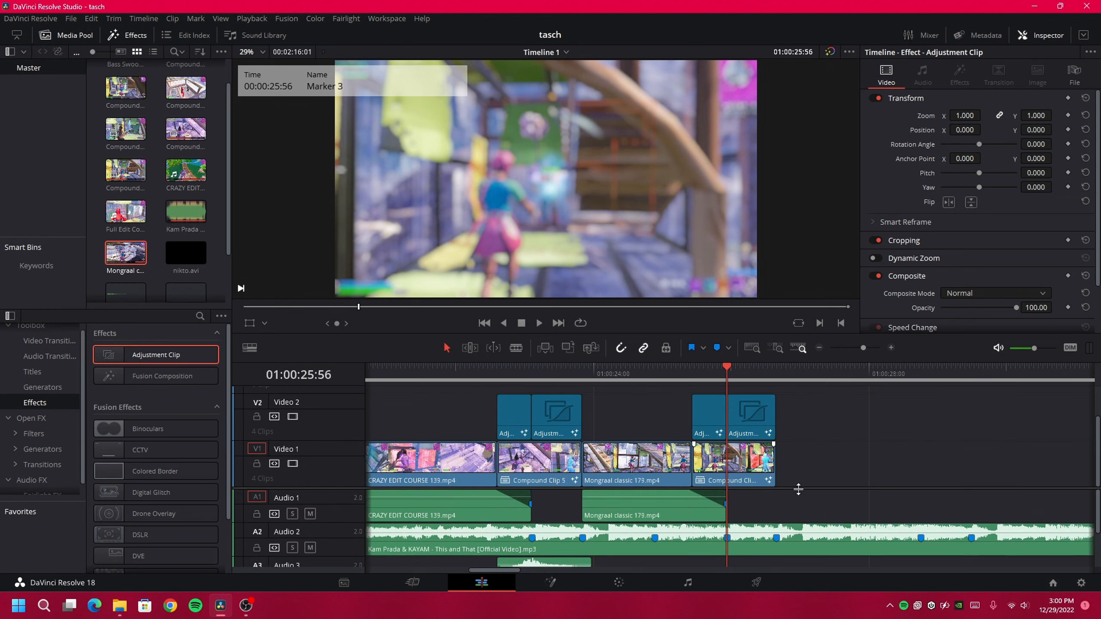
pyautogui.moveTo(797, 489); pyautogui.dragTo(791, 420)
pyautogui.click(525, 508)
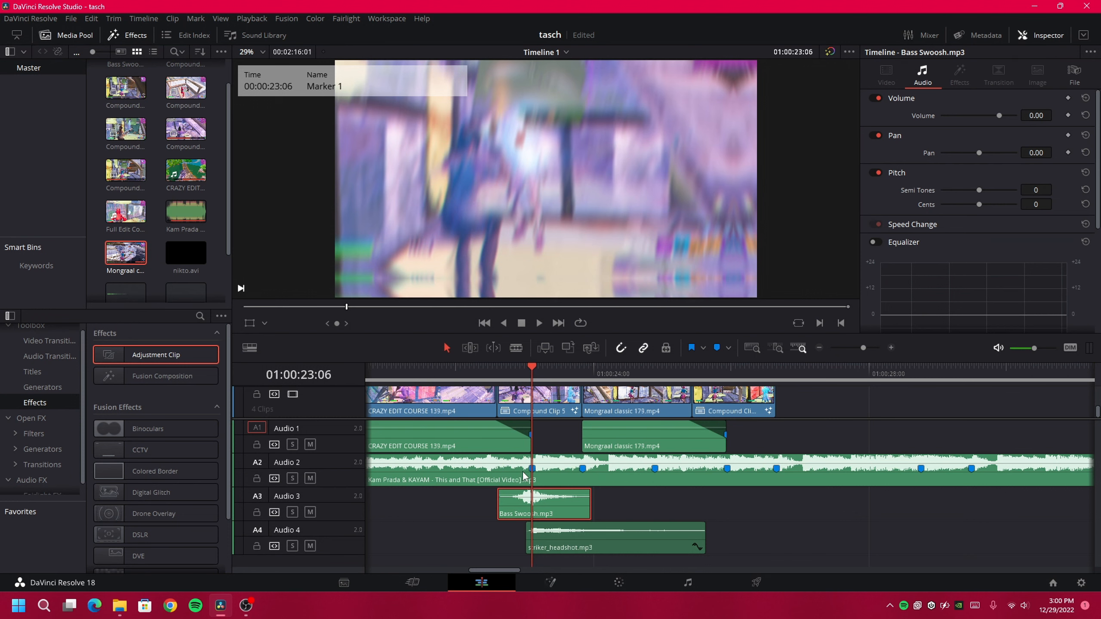
pyautogui.click(891, 348)
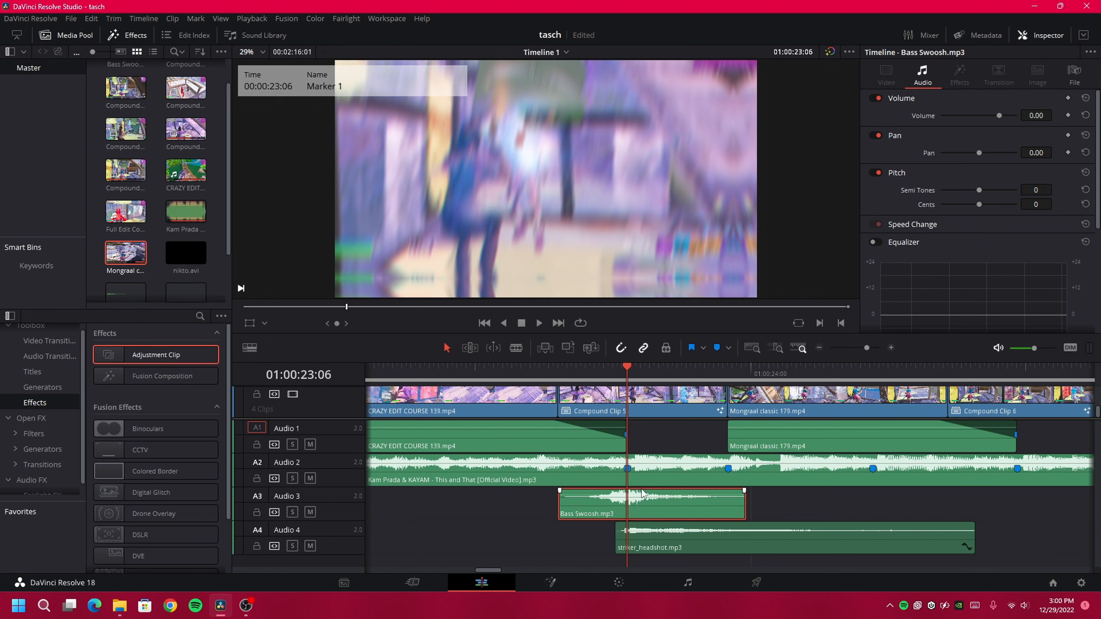
pyautogui.hscroll(2, 597, 461)
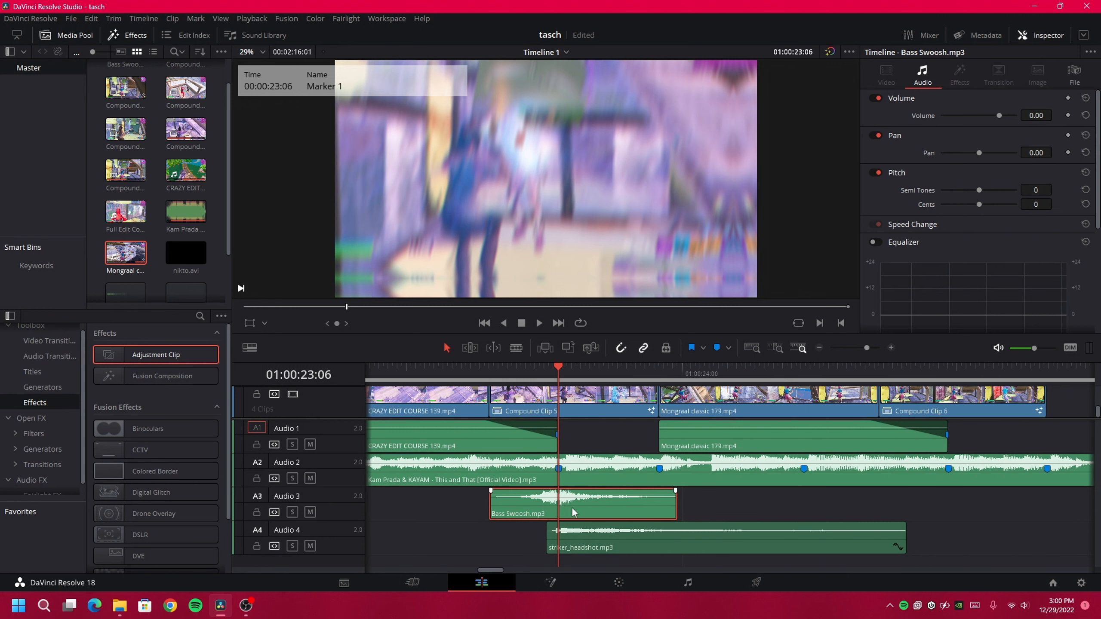
pyautogui.press('m')
pyautogui.click(613, 551)
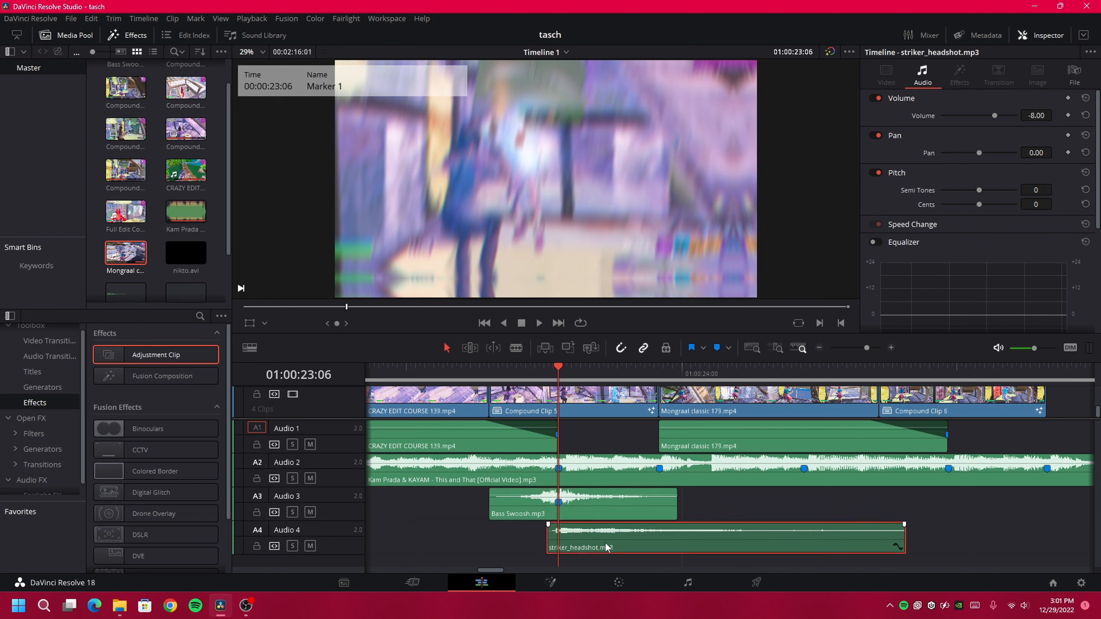
pyautogui.press('m')
# Place copies of striker_headshot on Audio 4 and Bass Swoosh on Audio 3, 2:50 later
pyautogui.hscroll(1, 603, 536)
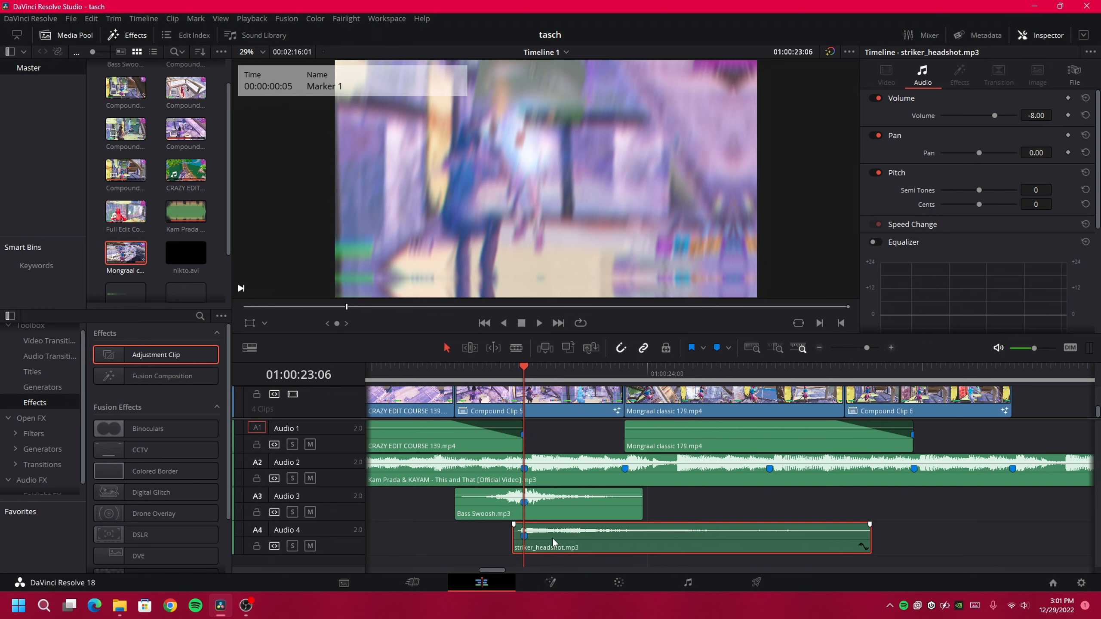
pyautogui.moveTo(551, 538); pyautogui.dragTo(942, 547)
pyautogui.click(502, 511)
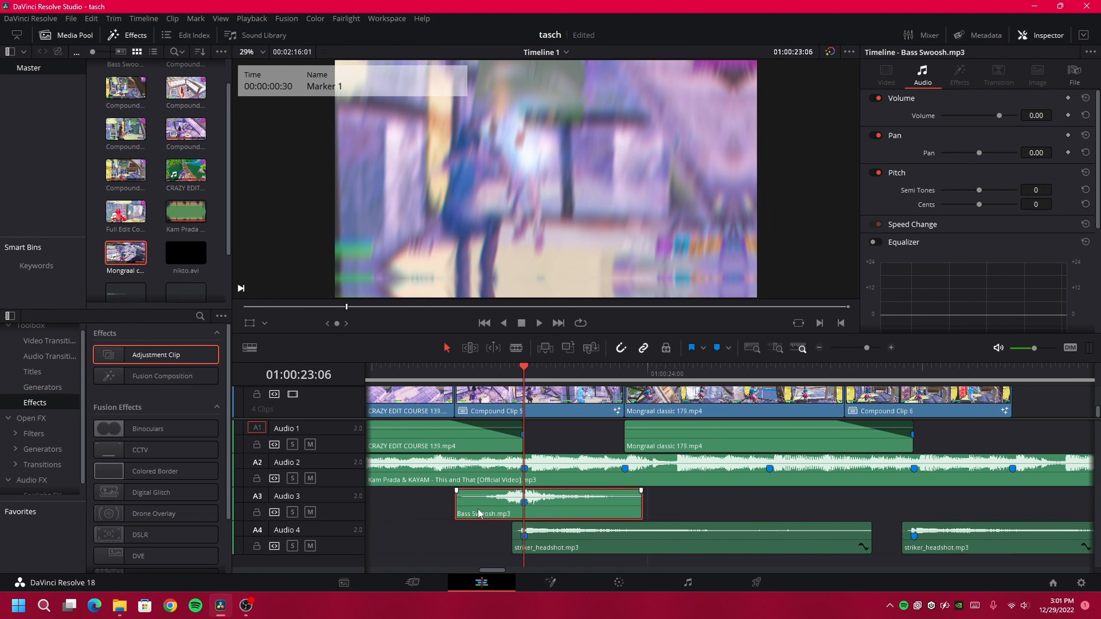
pyautogui.moveTo(481, 509); pyautogui.dragTo(878, 502)
# Jump to the next marker and browse the Transitions presets, picking Spin Clockwise (10).setting
pyautogui.scroll(3, 732, 494)
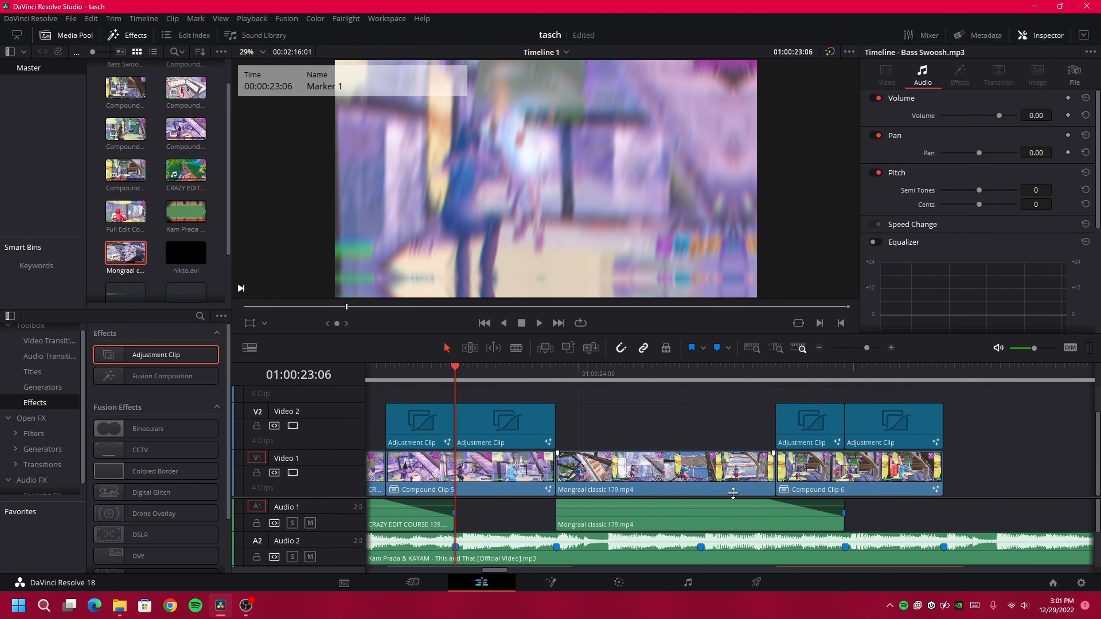
pyautogui.hotkey('shift', 'Down')
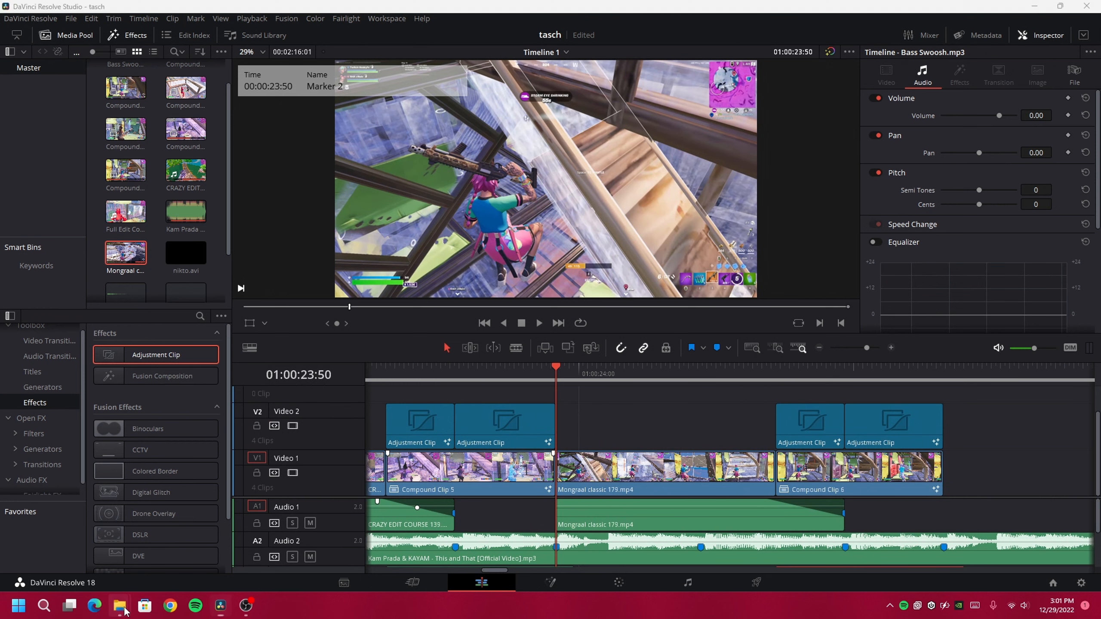
pyautogui.moveTo(120, 606)
pyautogui.click(184, 545)
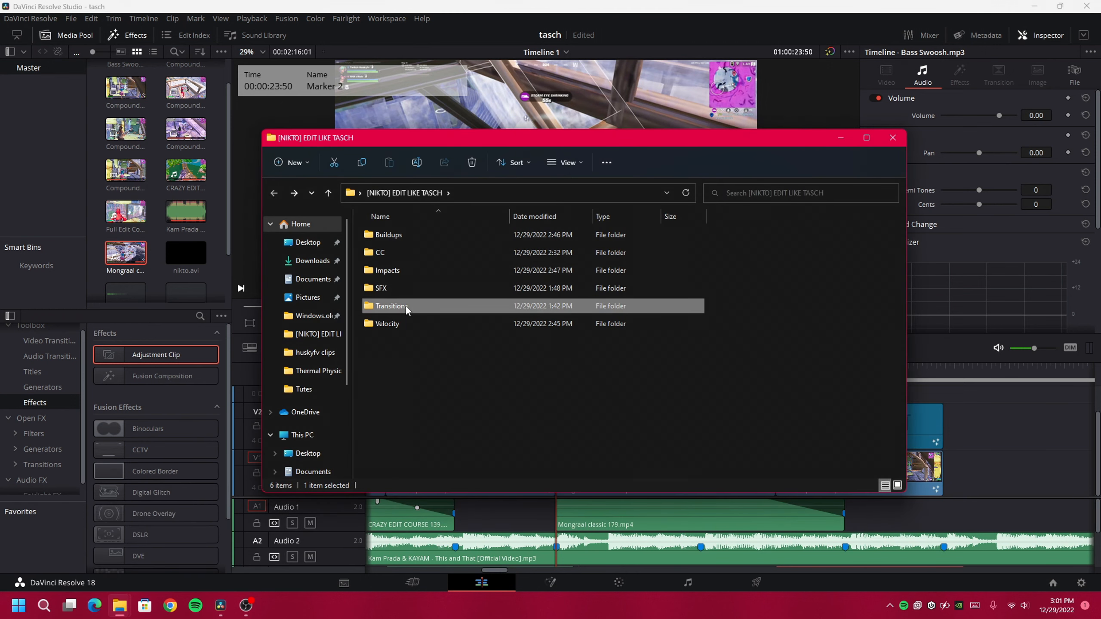
pyautogui.doubleClick(406, 306)
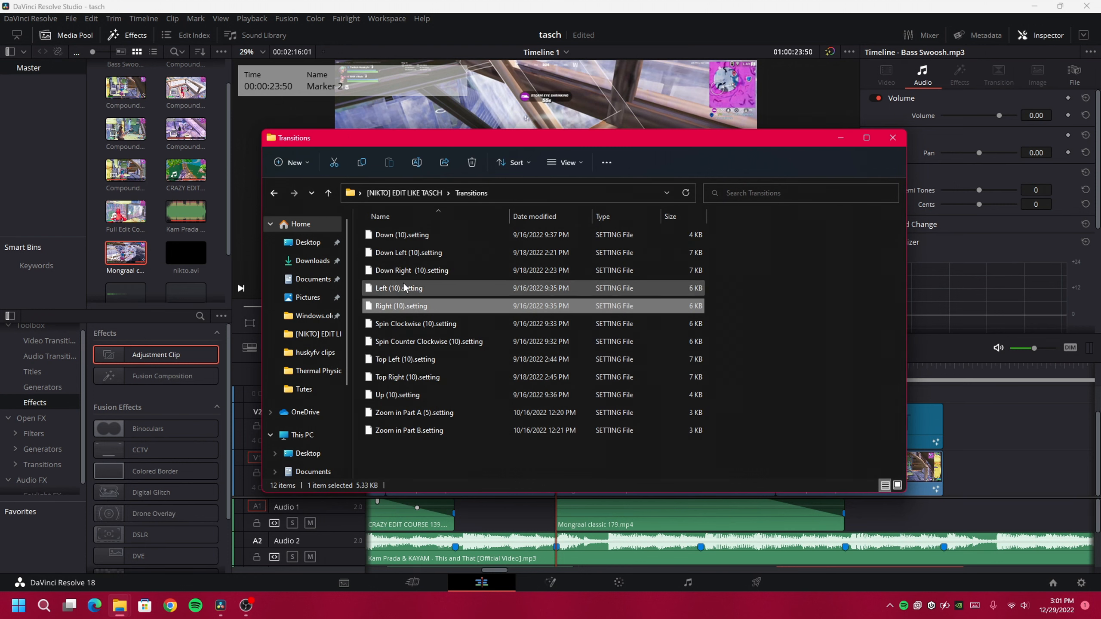
pyautogui.click(422, 323)
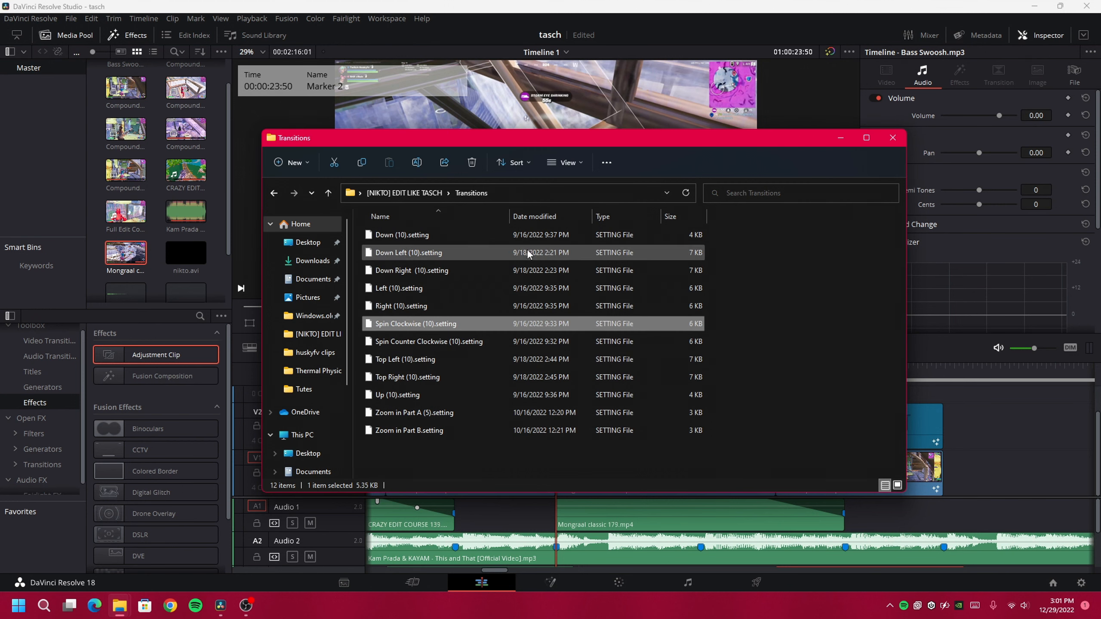
# Back in Resolve, clear the selection and park the playhead at 23:40 before the cut
pyautogui.click(455, 9)
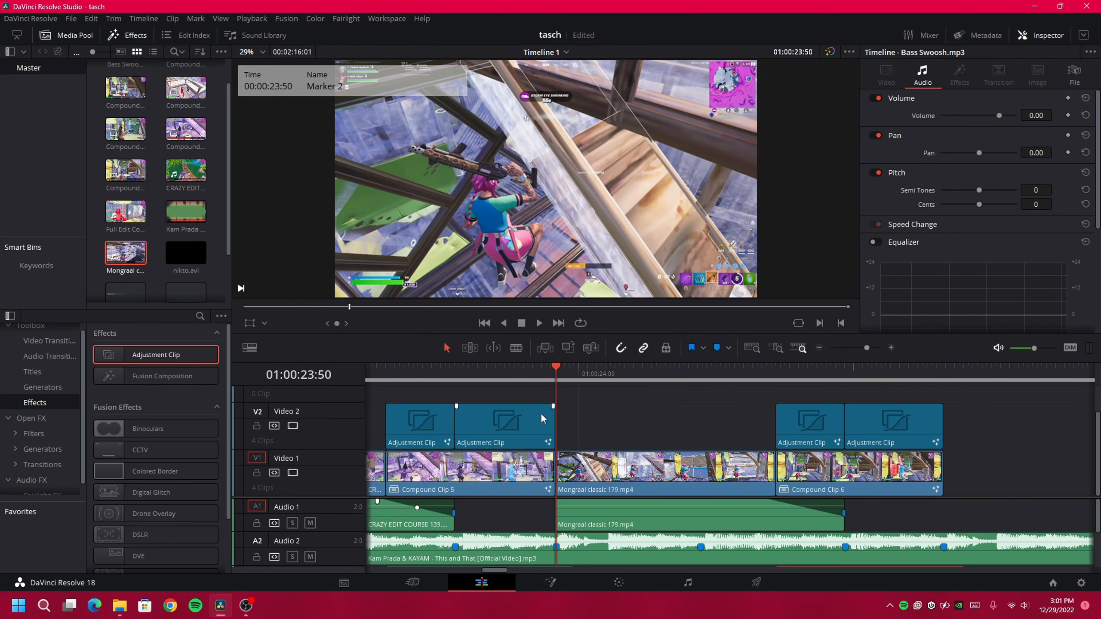
pyautogui.click(576, 406)
pyautogui.press('Left')
pyautogui.press('Left')
pyautogui.press('Left')
pyautogui.press('Left')
pyautogui.press('Left')
pyautogui.press('Left')
pyautogui.press('Left')
pyautogui.press('Left')
pyautogui.press('Left')
pyautogui.press('Left')
pyautogui.press('Left')
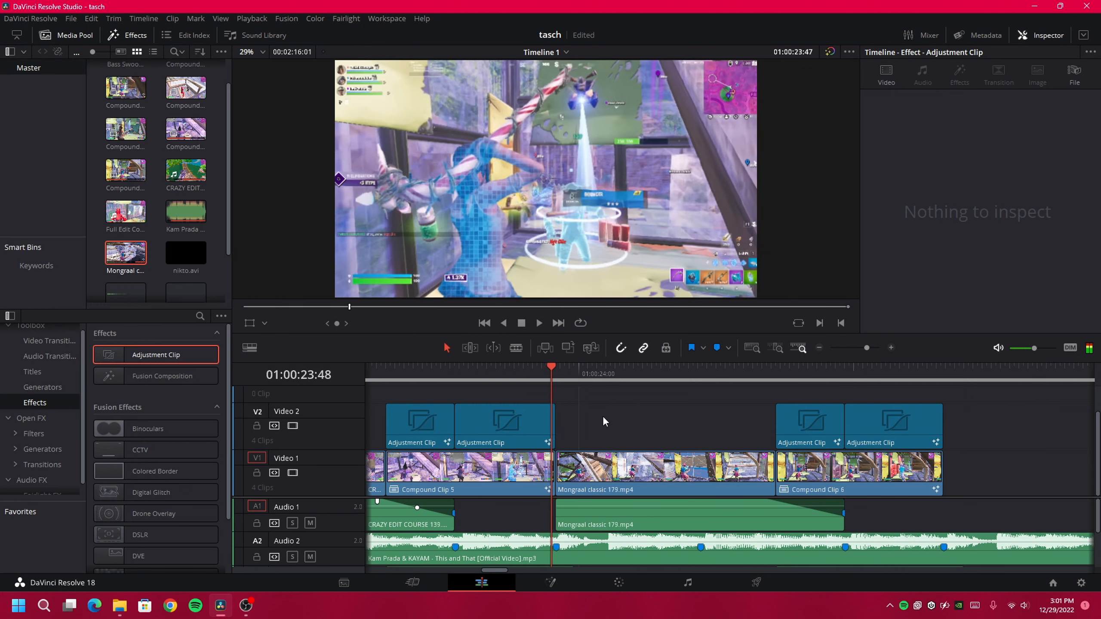
pyautogui.press('Right')
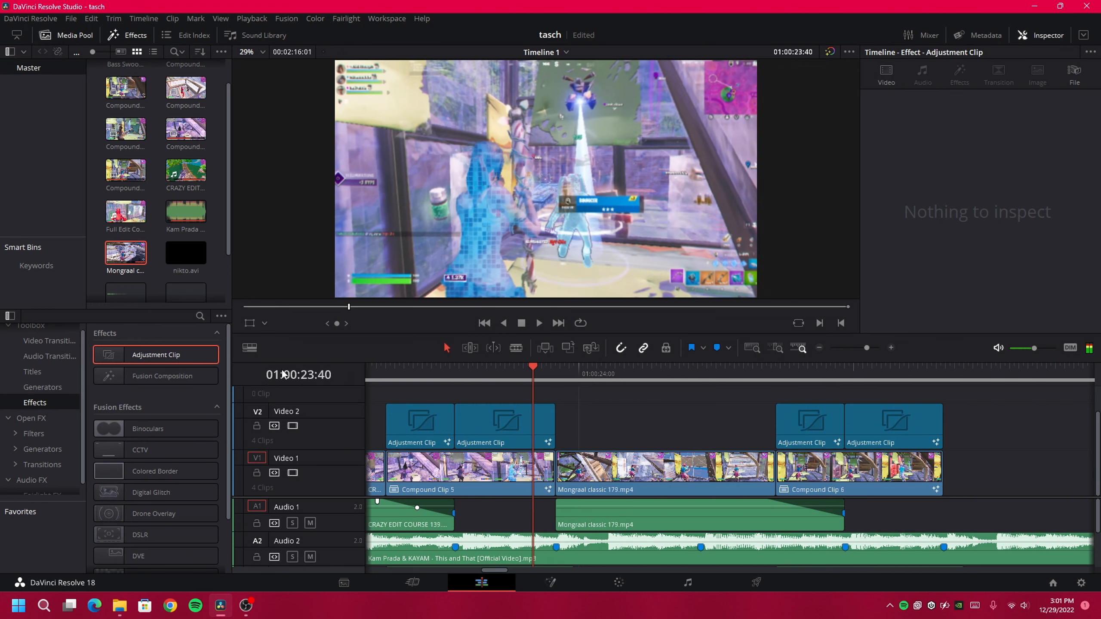
# Add an adjustment clip on Video 3 from 23:40, cut off at 01:00:24:18
pyautogui.moveTo(182, 355); pyautogui.dragTo(541, 409)
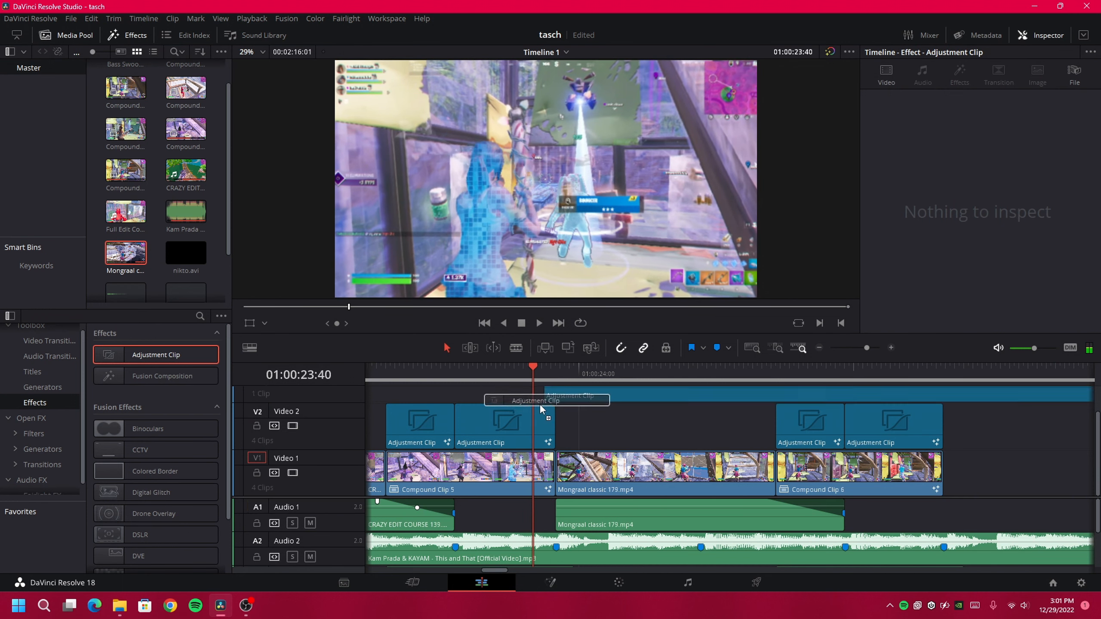
pyautogui.scroll(1, 619, 443)
pyautogui.click(620, 371)
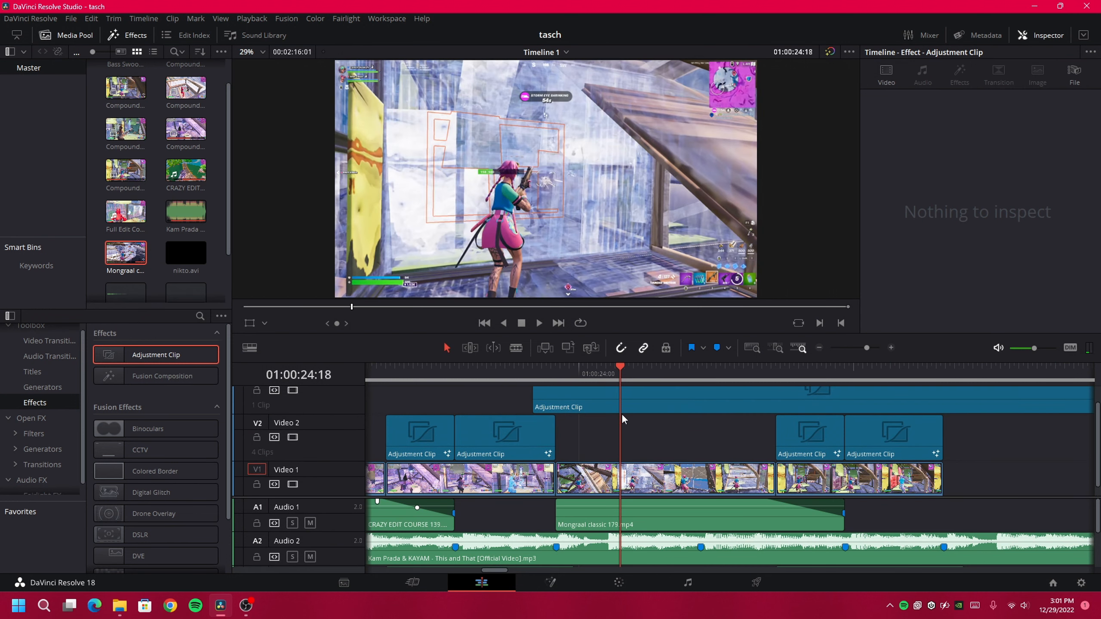
pyautogui.scroll(-1, 615, 460)
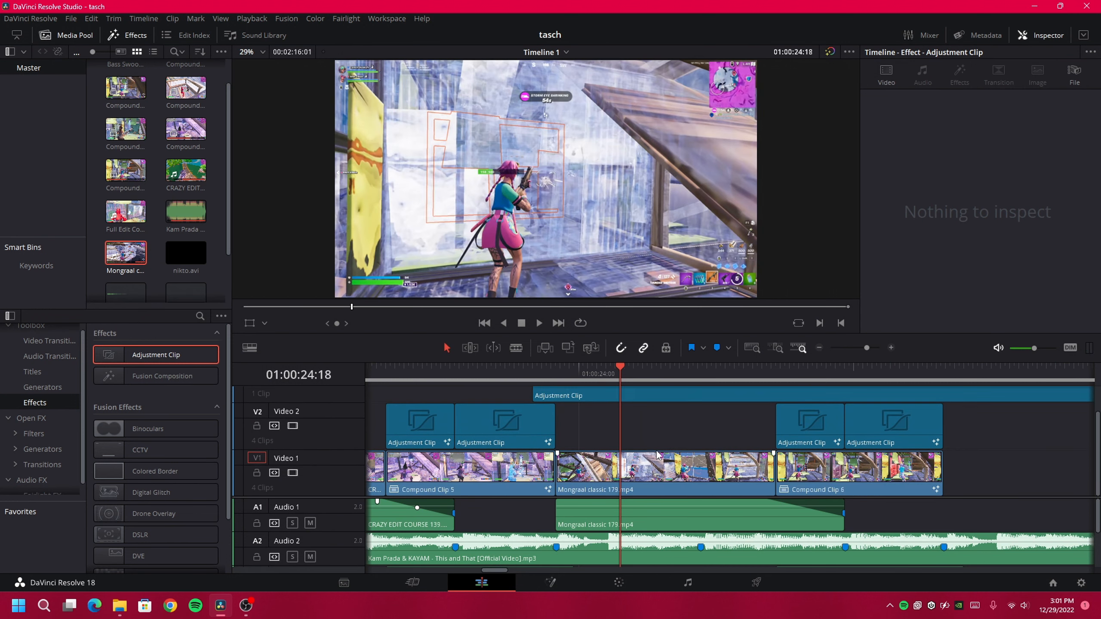
pyautogui.click(633, 397)
pyautogui.hotkey('ctrl', 'b')
pyautogui.scroll(3, 679, 404)
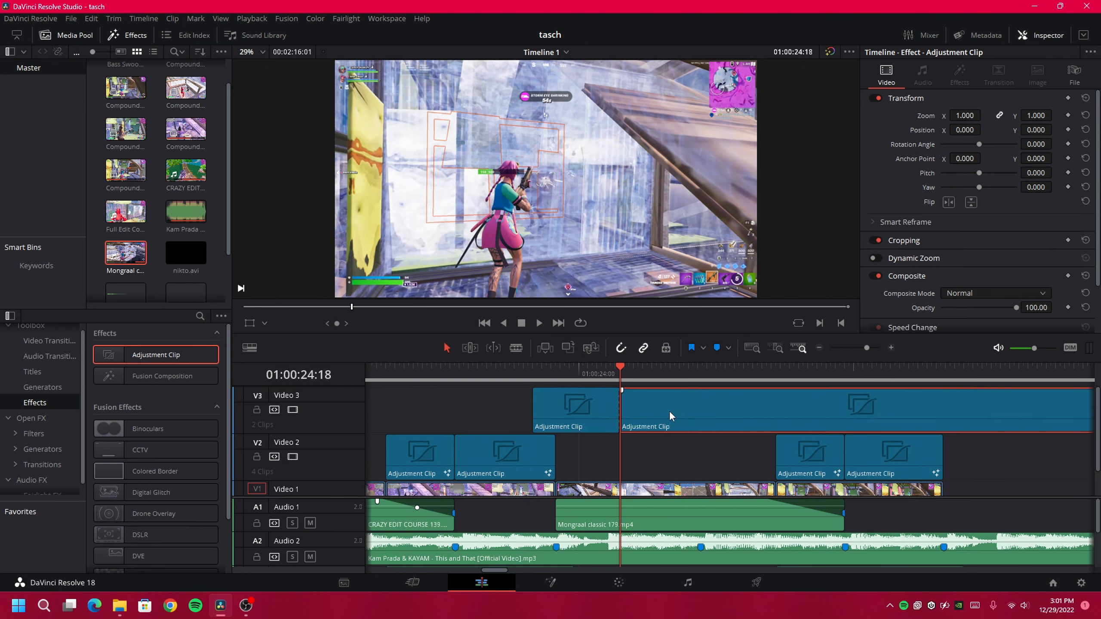
pyautogui.press('Delete')
# Apply the Spin Clockwise transition preset's nodes to the short adjustment clip in Fusion
pyautogui.click(557, 374)
pyautogui.rightClick(572, 401)
pyautogui.click(617, 534)
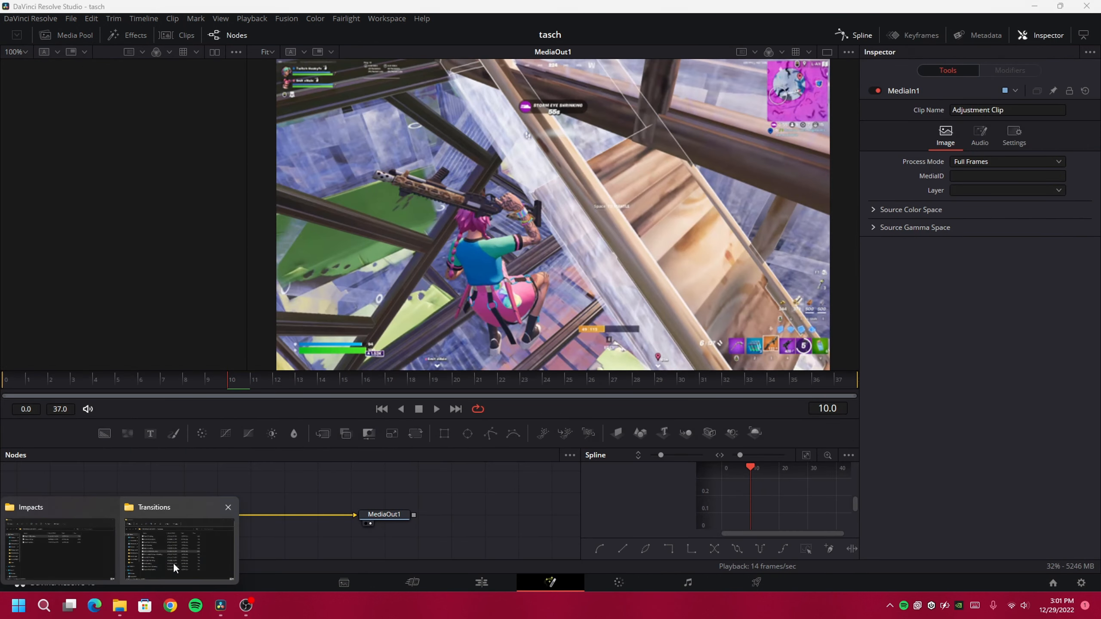
pyautogui.click(173, 563)
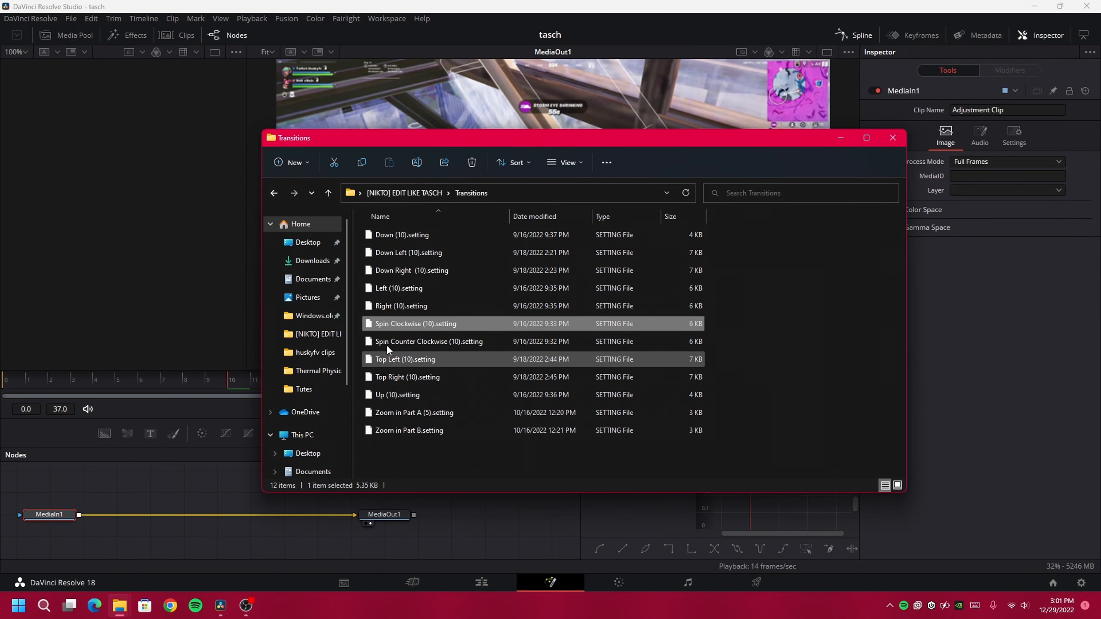
pyautogui.moveTo(429, 320); pyautogui.dragTo(173, 527)
pyautogui.click(199, 334)
pyautogui.click(322, 499)
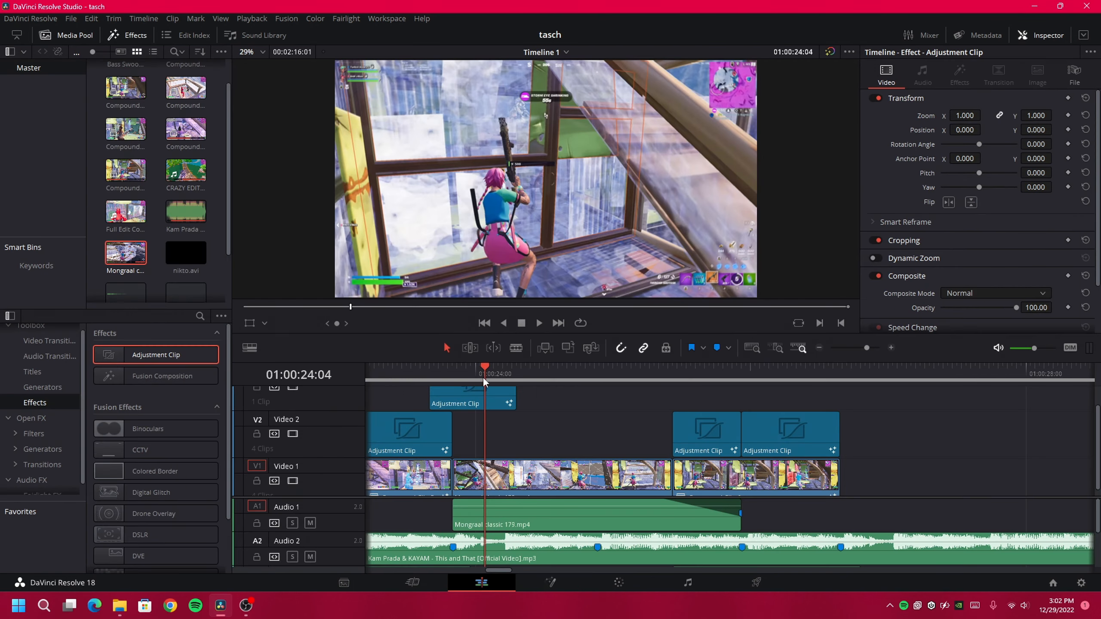
# Preview the new transition and add a marker at 01:00:24:11
pyautogui.moveTo(500, 378); pyautogui.dragTo(450, 379)
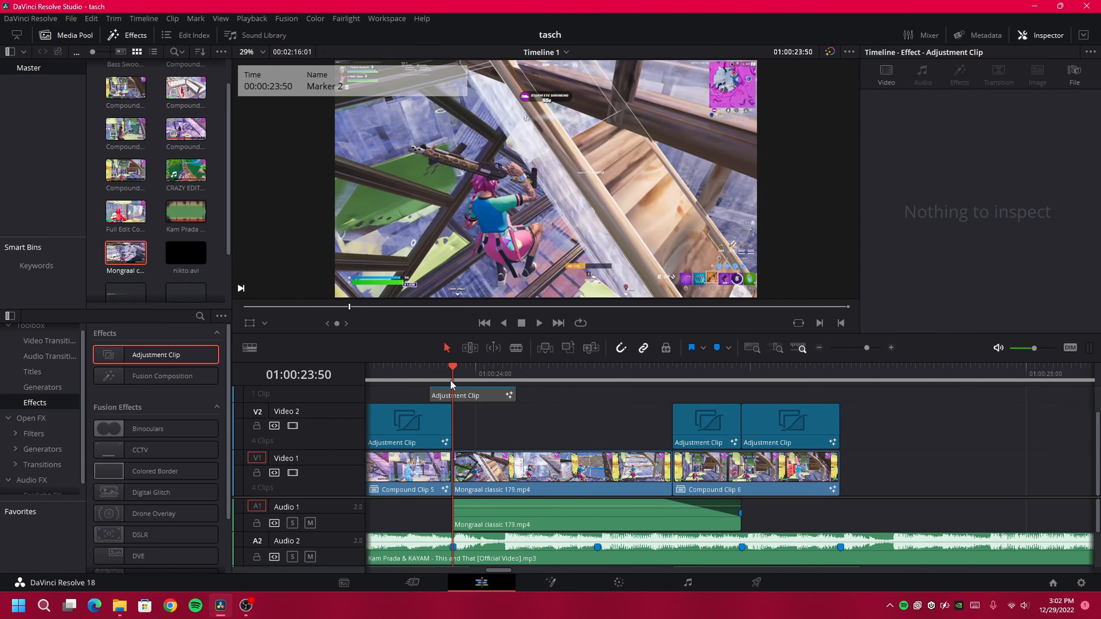
pyautogui.press('space')
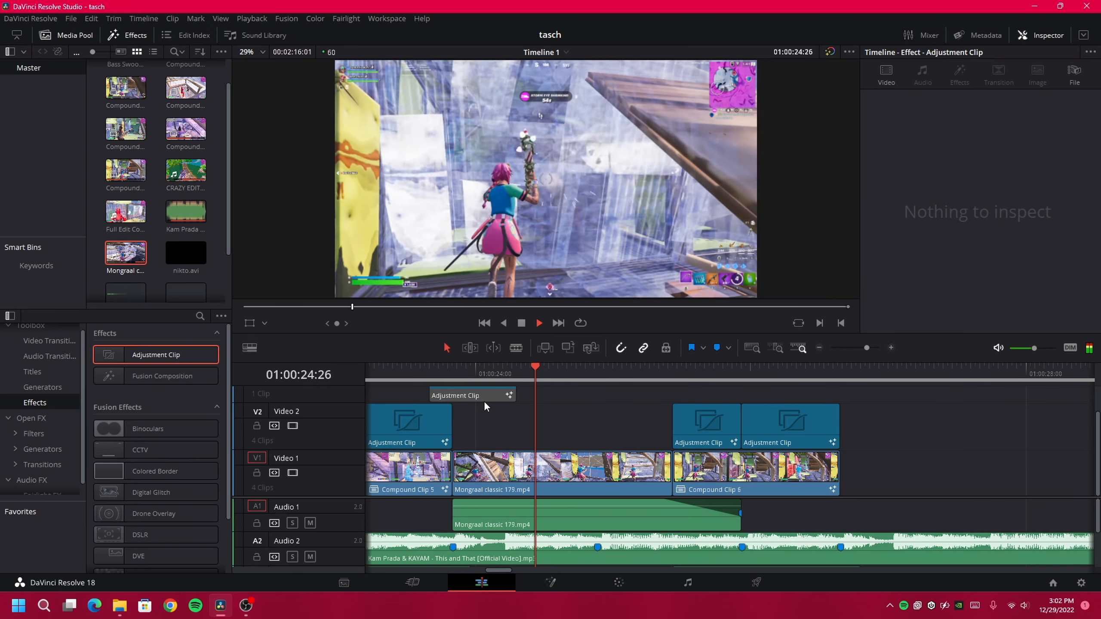
pyautogui.click(496, 390)
pyautogui.click(500, 372)
pyautogui.click(497, 371)
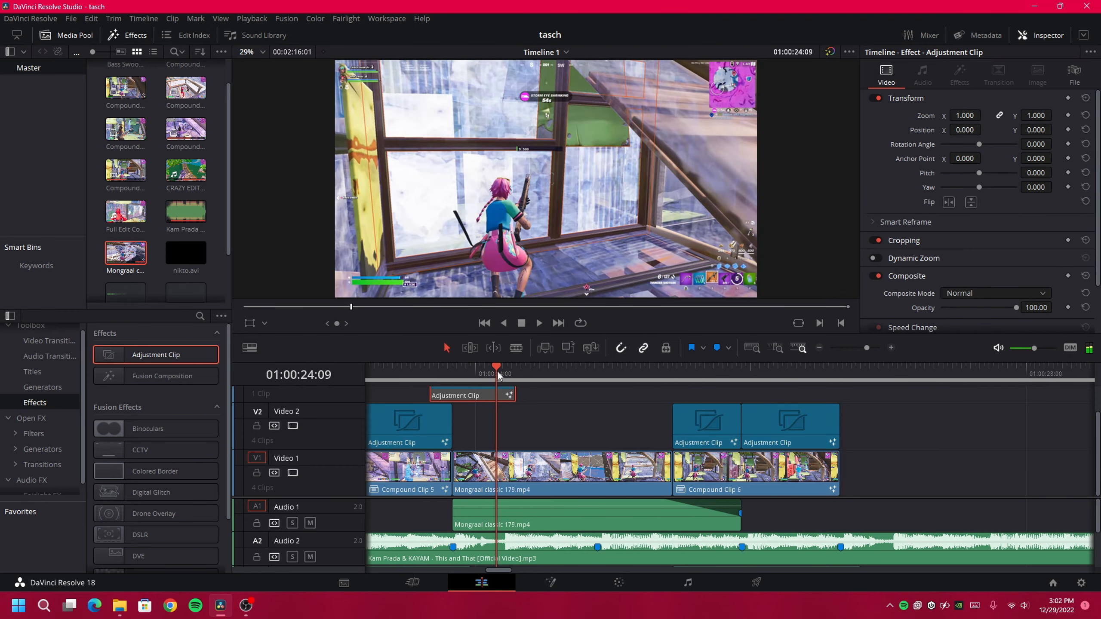
pyautogui.press('Right')
pyautogui.press('Right')
pyautogui.press('m')
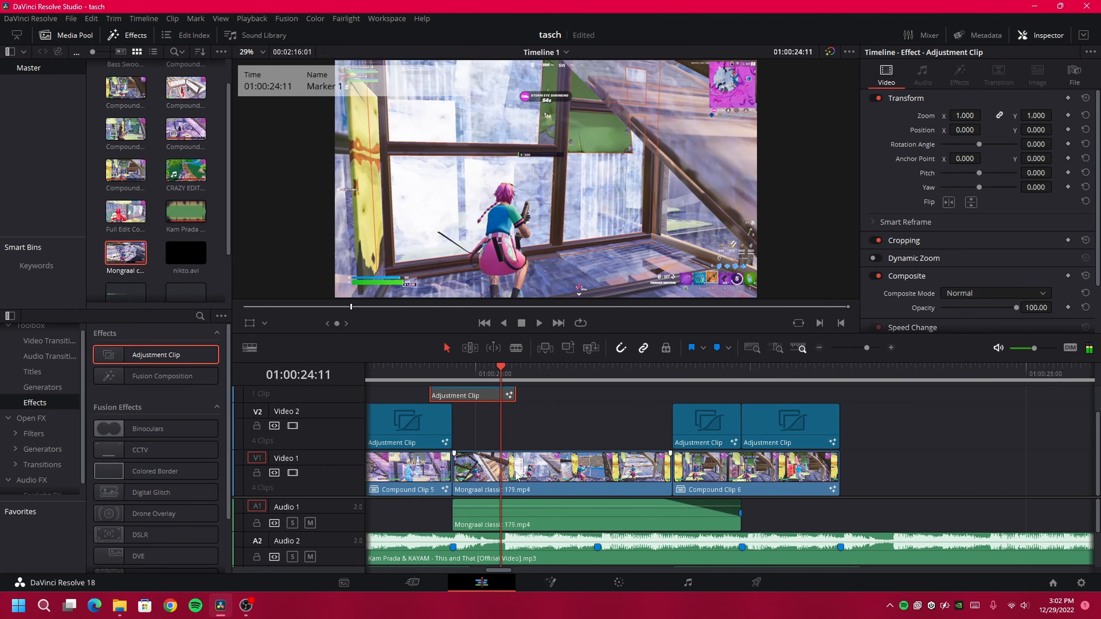
# Preview the edit from 24:11 and from Marker 7 at 24:53
pyautogui.click(518, 551)
pyautogui.press('space')
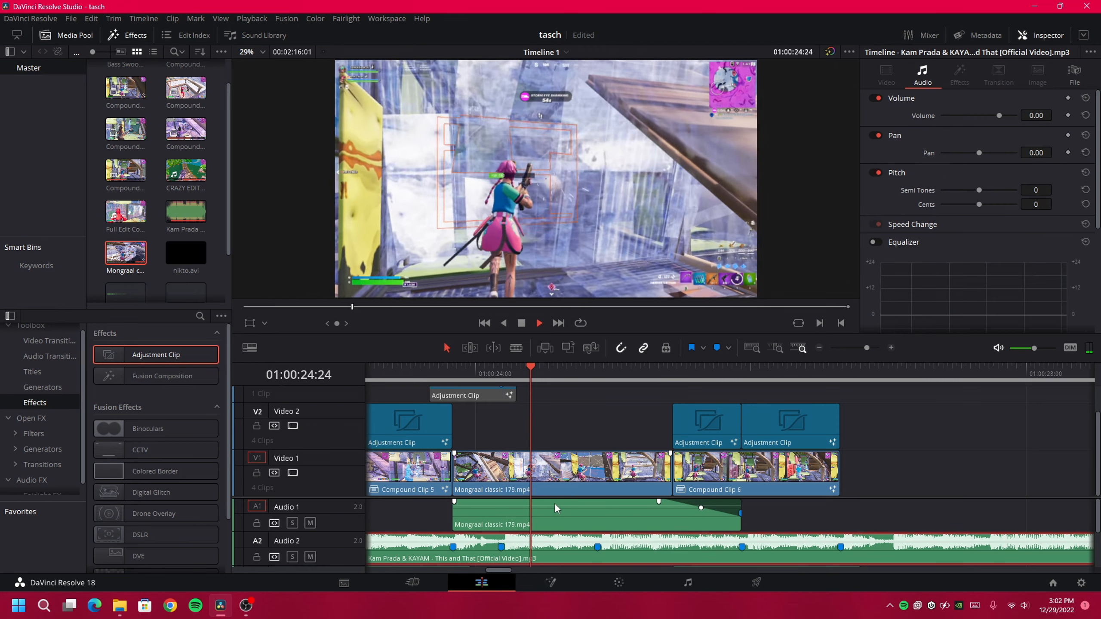
pyautogui.press('space')
pyautogui.click(602, 372)
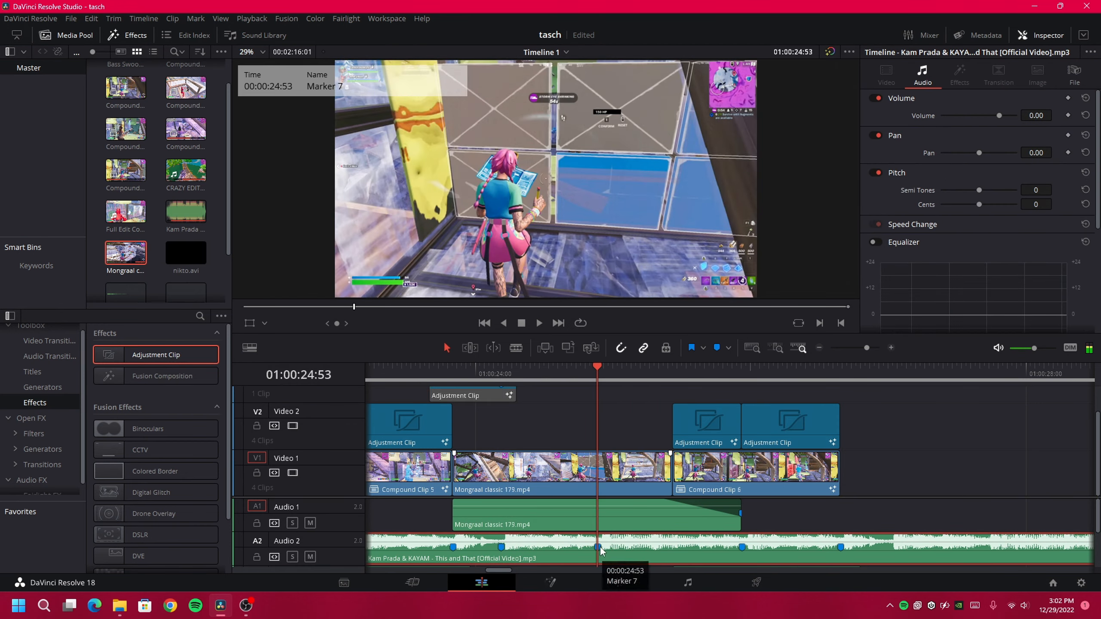
pyautogui.press('space')
pyautogui.press('space')
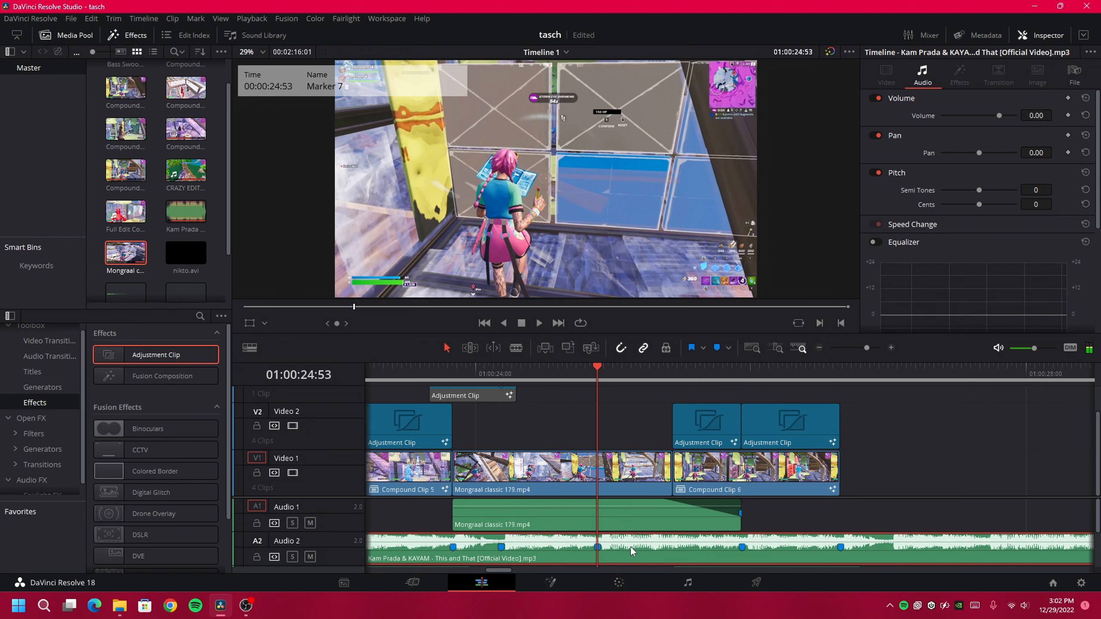
pyautogui.click(501, 373)
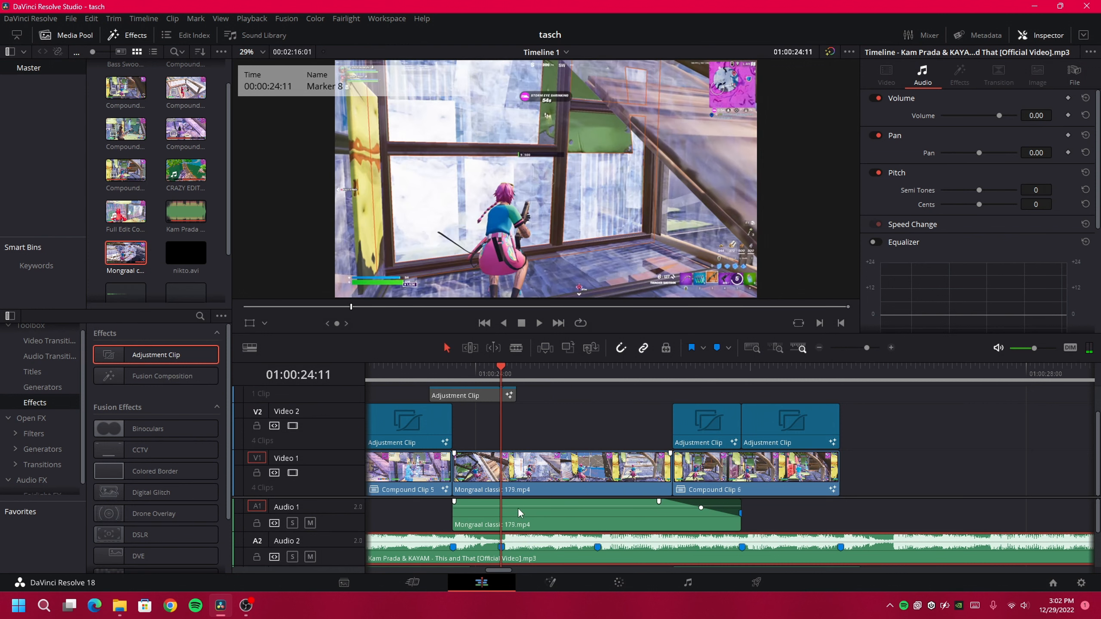
# Cut Mongraal classic 179 at 24:11 and 24:53, trim both edits, and add Full Edit Course to Video 1
pyautogui.click(549, 493)
pyautogui.hotkey('ctrl', 'b')
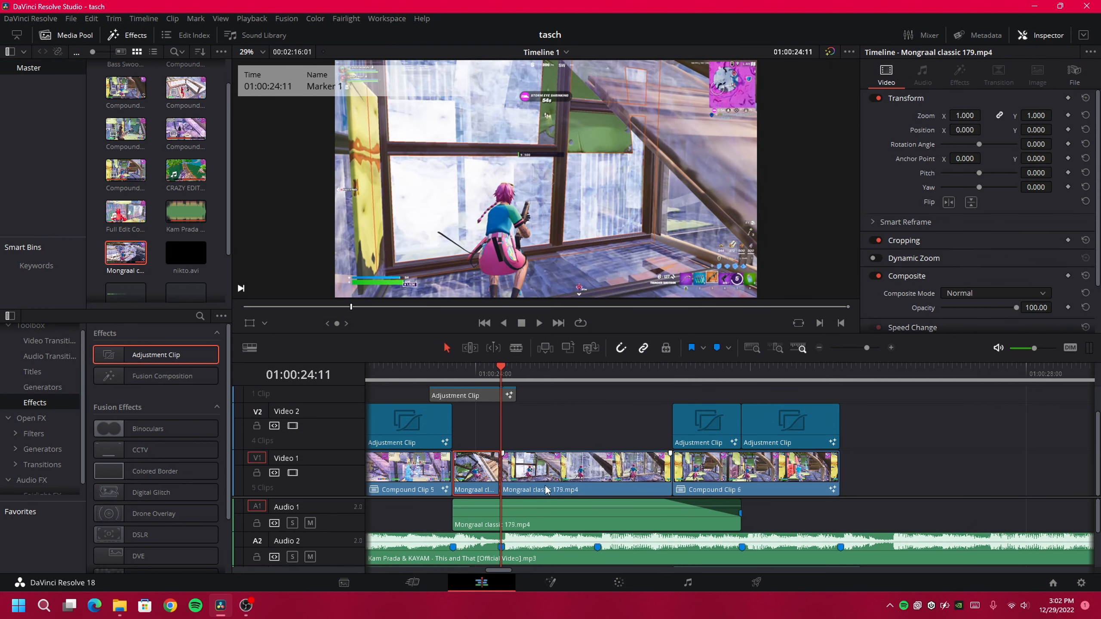
pyautogui.moveTo(495, 450); pyautogui.dragTo(521, 455)
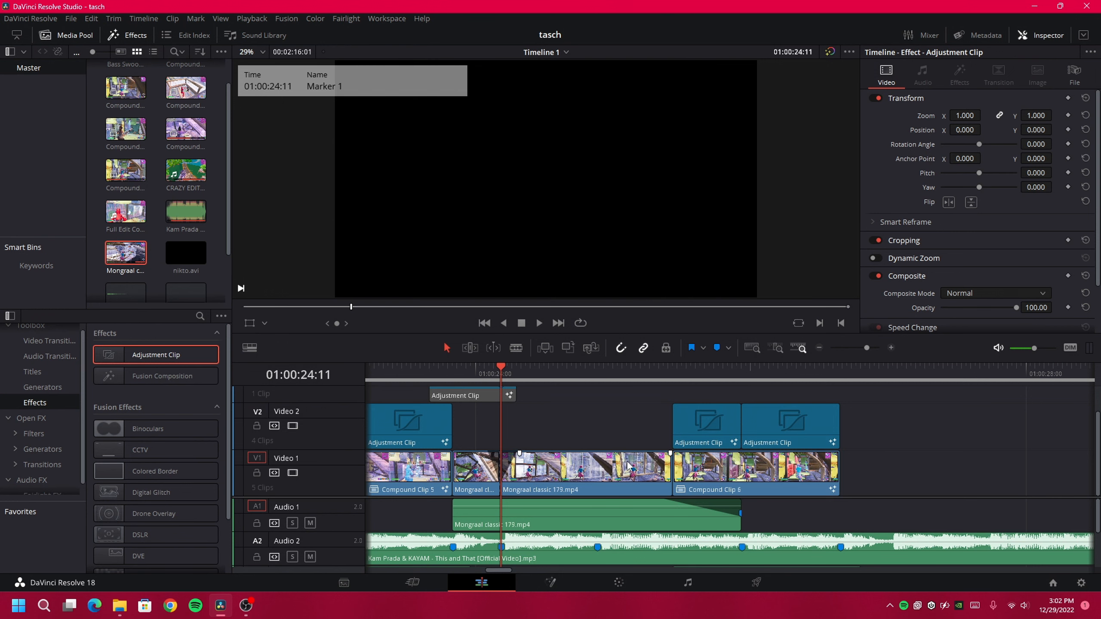
pyautogui.click(602, 371)
pyautogui.hotkey('ctrl', 'b')
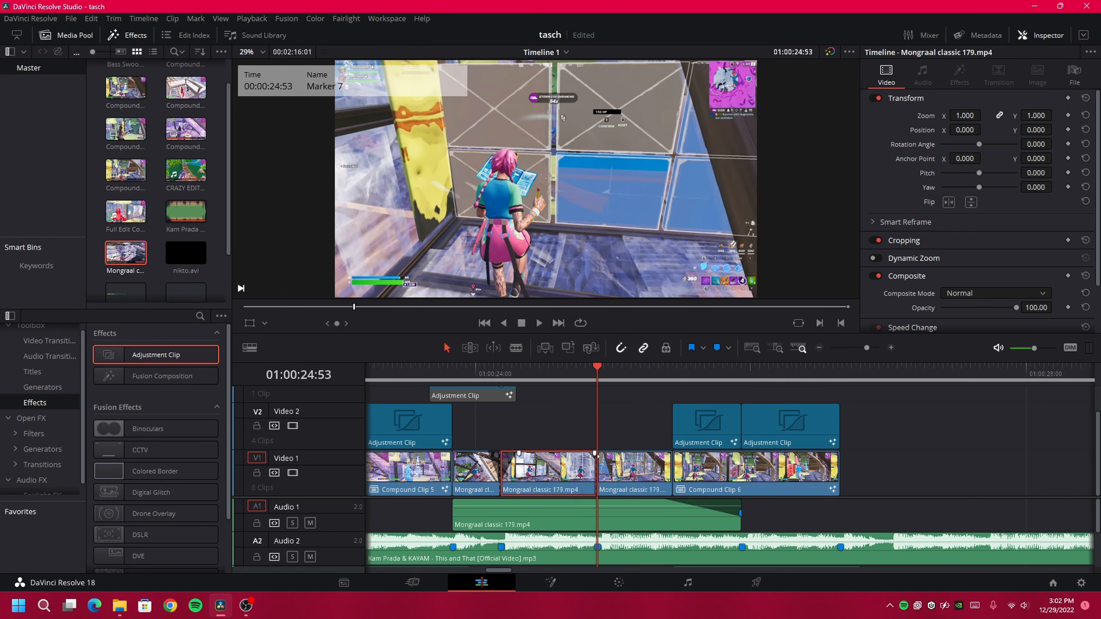
pyautogui.moveTo(597, 466); pyautogui.dragTo(615, 454)
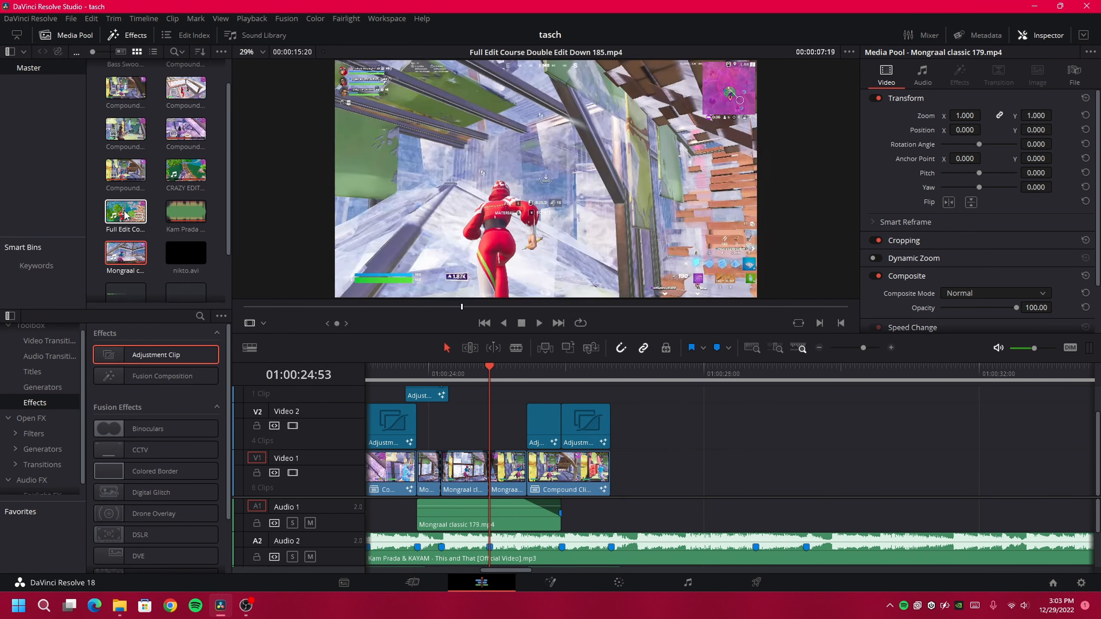
pyautogui.moveTo(127, 217); pyautogui.dragTo(627, 487)
# Play back the Full Edit Course clip on the timeline to review it
pyautogui.click(819, 350)
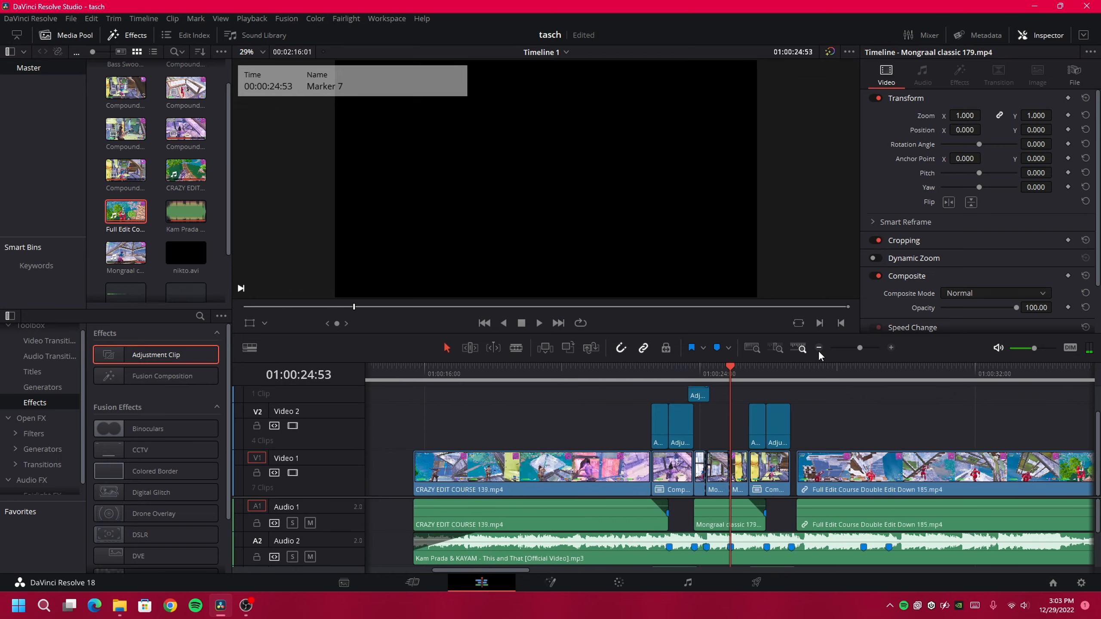
pyautogui.hscroll(4, 790, 466)
pyautogui.hscroll(2, 790, 472)
pyautogui.click(820, 349)
pyautogui.moveTo(892, 374); pyautogui.dragTo(968, 393)
pyautogui.click(914, 479)
pyautogui.press('space')
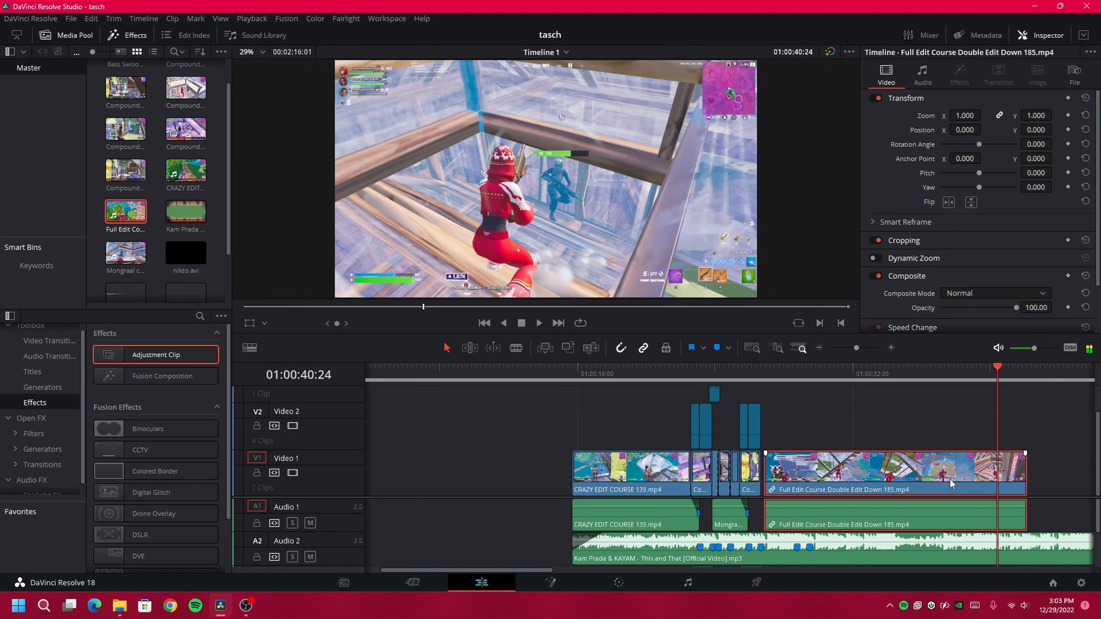
pyautogui.press('space')
pyautogui.press('Right')
pyautogui.press('Right')
pyautogui.press('Right')
pyautogui.press('Right')
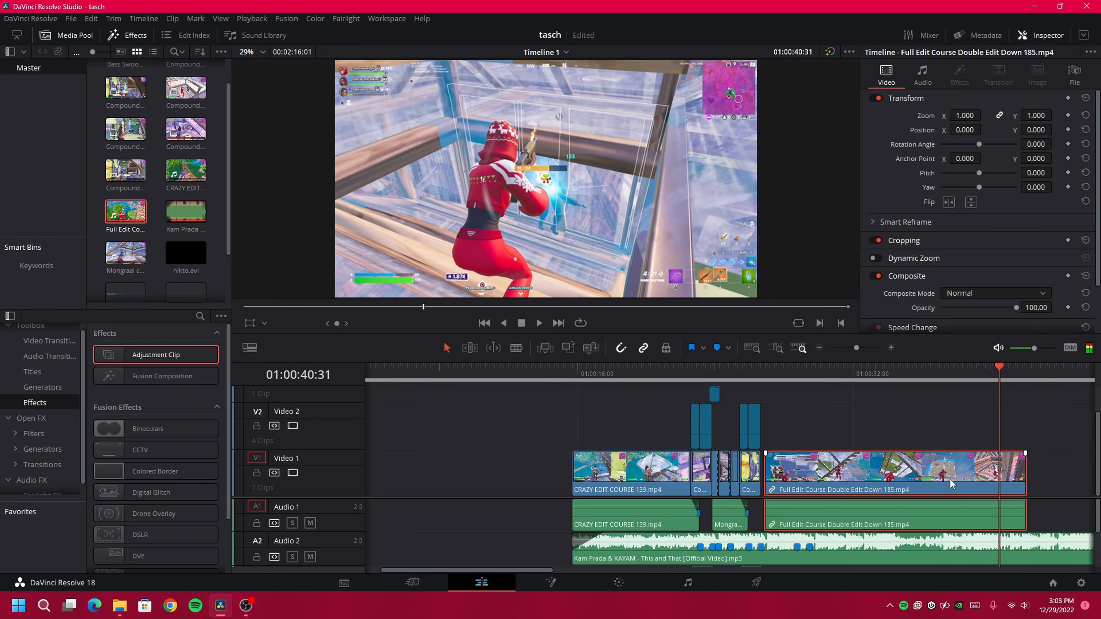
# Trim the Full Edit Course clip's start and butt it against the earlier clips
pyautogui.moveTo(767, 473)
pyautogui.mouseDown()
pyautogui.moveTo(983, 473)
pyautogui.moveTo(816, 484)
pyautogui.mouseUp()
pyautogui.click(793, 369)
pyautogui.click(890, 348)
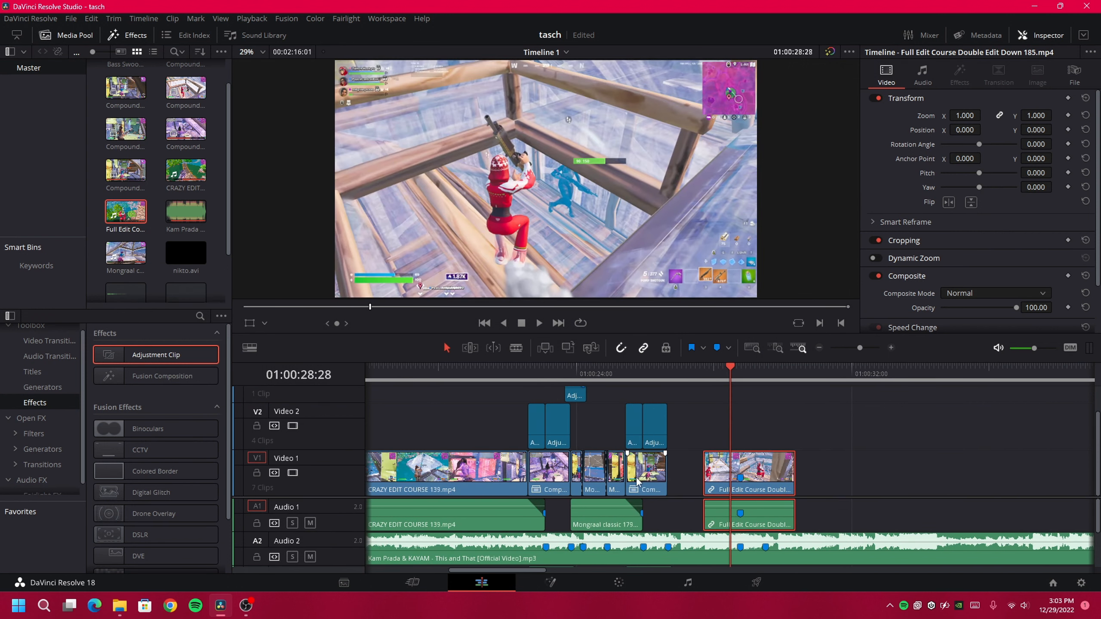
pyautogui.moveTo(703, 477); pyautogui.dragTo(670, 477)
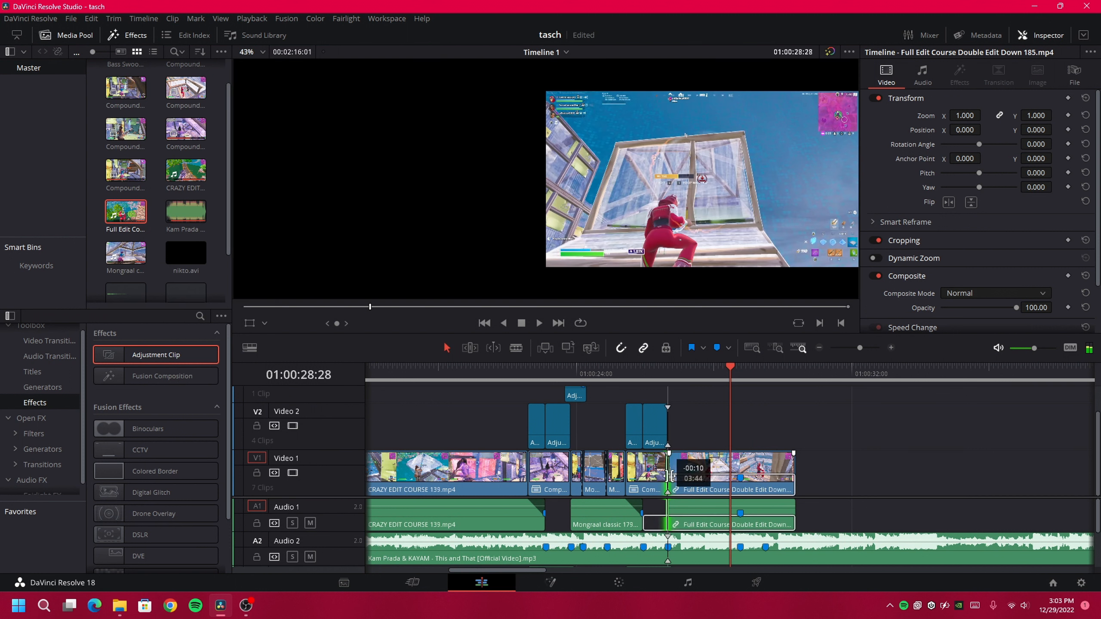
pyautogui.click(890, 348)
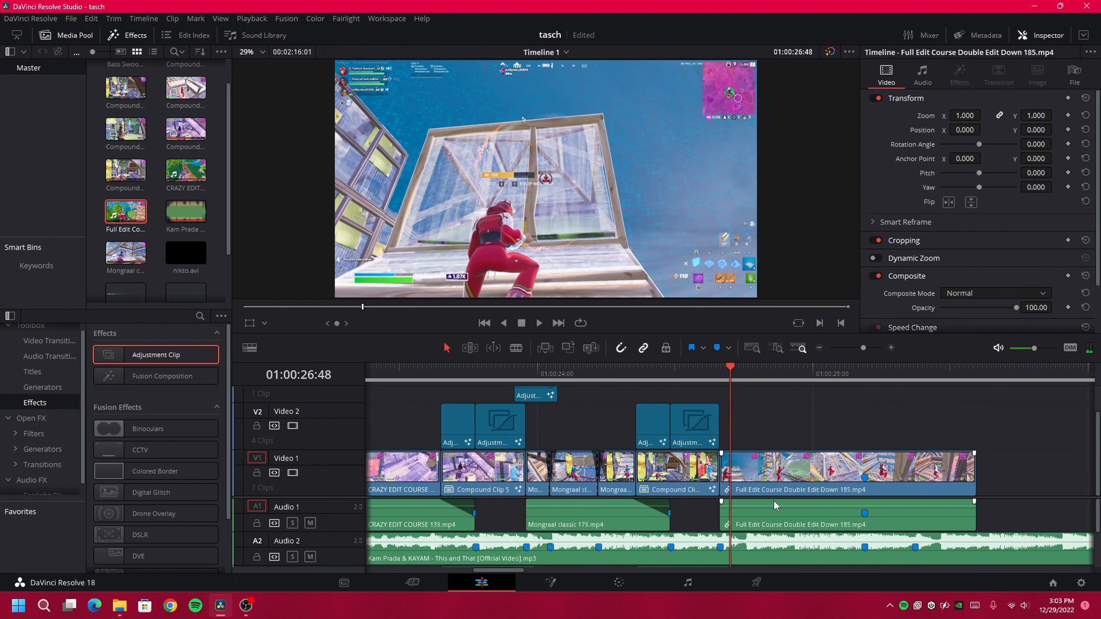
# Unlink the Full Edit Course audio from its video and shorten the audio's end
pyautogui.rightClick(785, 527)
pyautogui.click(808, 517)
pyautogui.click(809, 521)
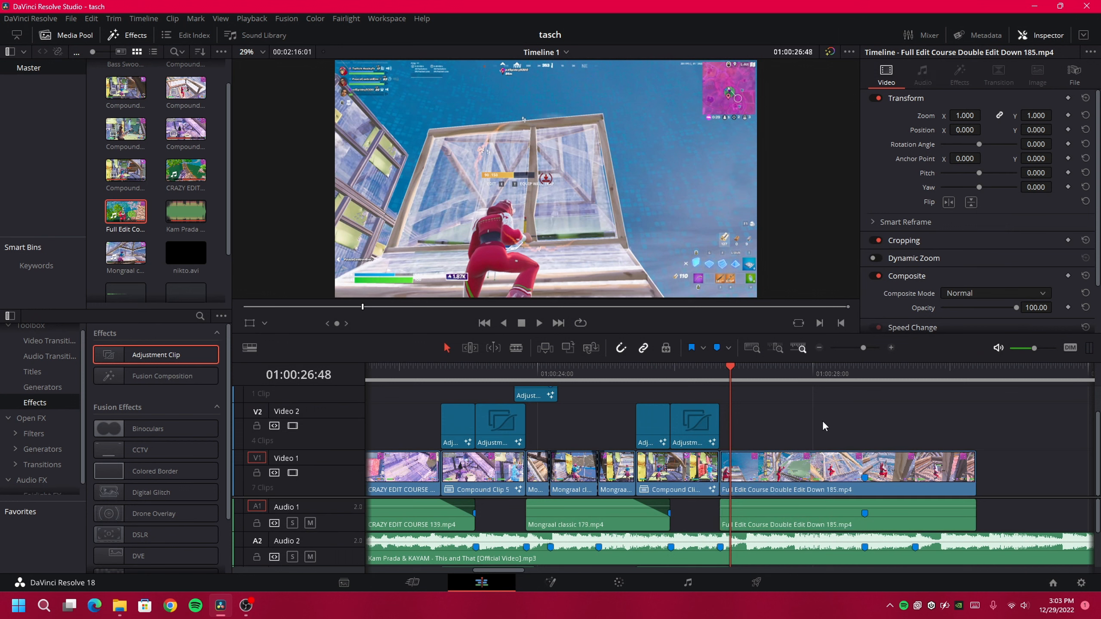
pyautogui.moveTo(970, 521); pyautogui.dragTo(840, 502)
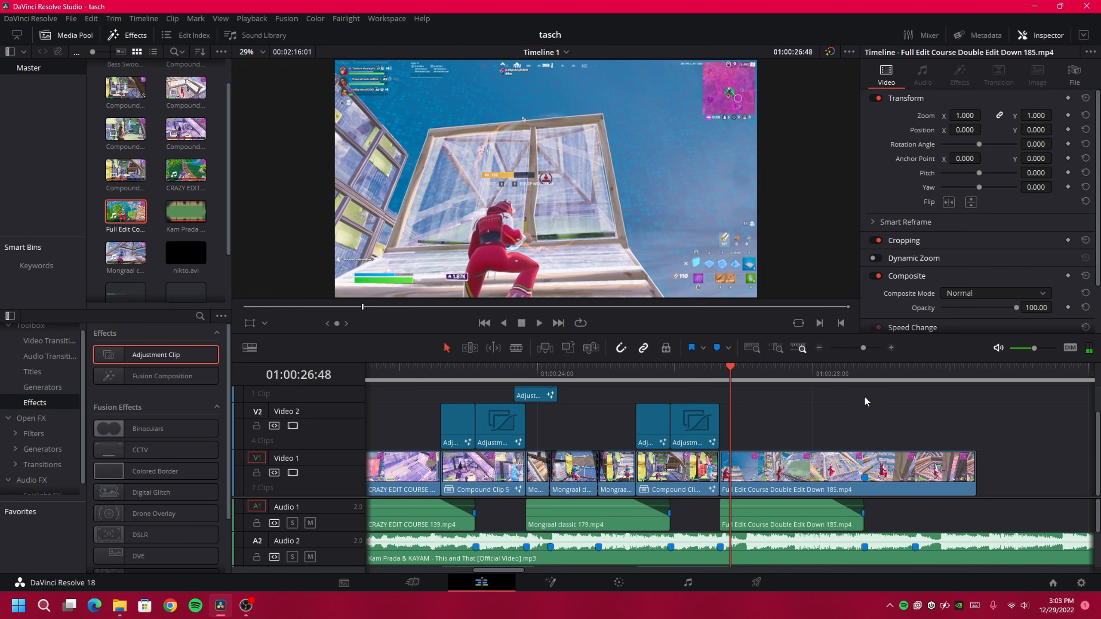
# Cut the Full Edit Course video at 01:00:28:15 and make its right half a compound clip
pyautogui.click(866, 402)
pyautogui.click(883, 473)
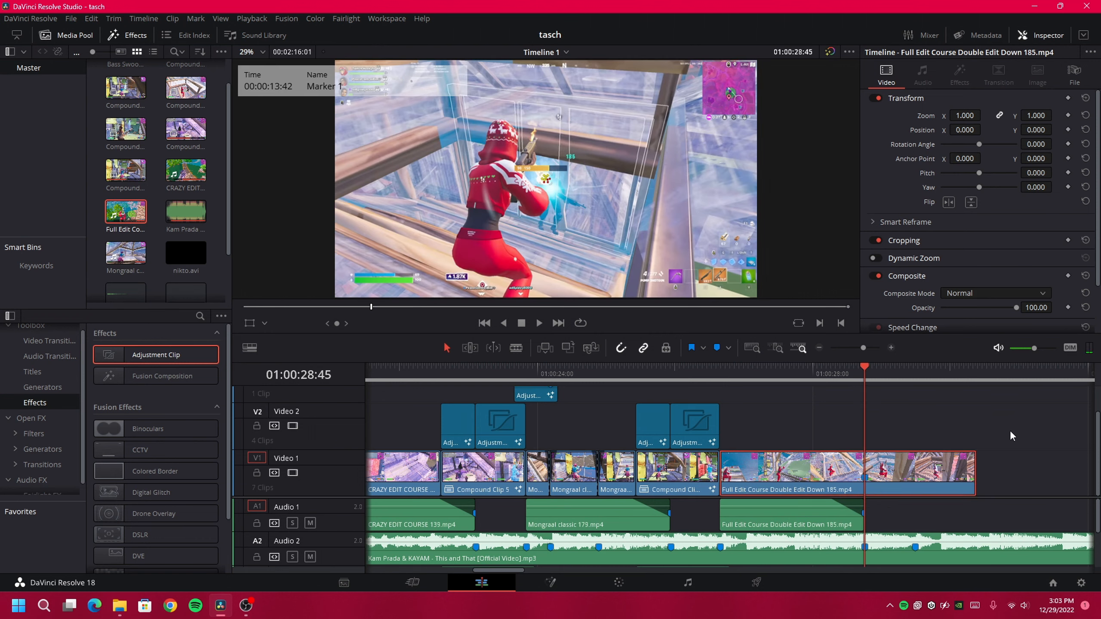
pyautogui.press('Left')
pyautogui.press('Left')
pyautogui.press('Left')
pyautogui.press('Left')
pyautogui.press('Left')
pyautogui.press('Left')
pyautogui.press('Left')
pyautogui.press('Left')
pyautogui.press('Left')
pyautogui.press('Left')
pyautogui.press('Left')
pyautogui.press('Left')
pyautogui.press('Left')
pyautogui.press('Left')
pyautogui.press('Left')
pyautogui.press('Left')
pyautogui.press('Left')
pyautogui.press('Left')
pyautogui.press('Left')
pyautogui.press('Left')
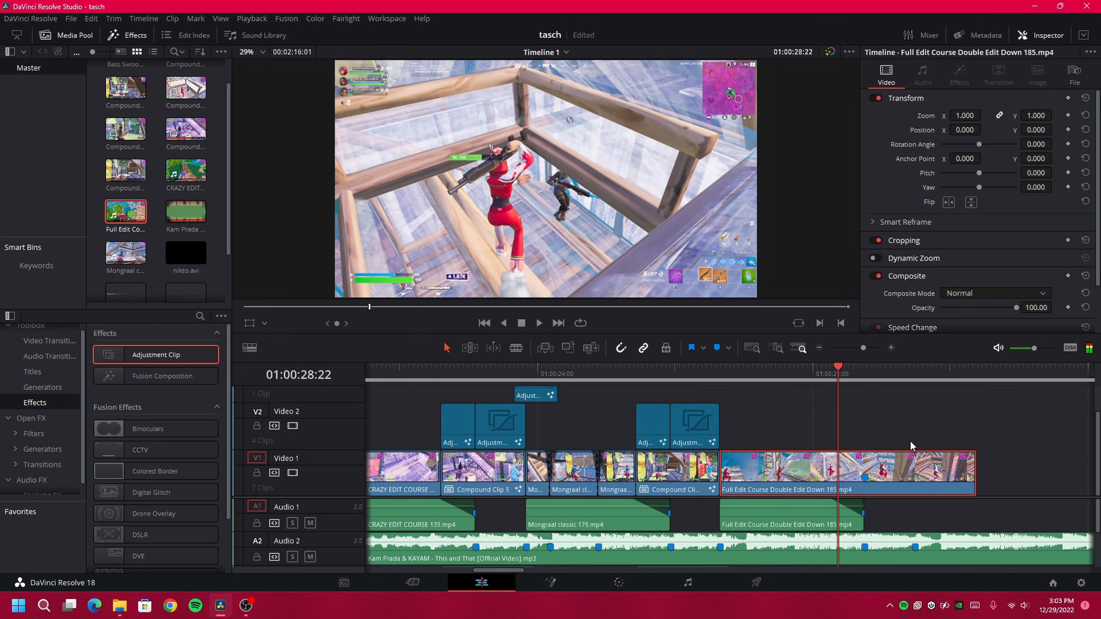
pyautogui.press('Left')
pyautogui.press('Left')
pyautogui.press('Left')
pyautogui.press('Left')
pyautogui.press('Left')
pyautogui.press('Left')
pyautogui.press('Left')
pyautogui.hotkey('ctrl', 'b')
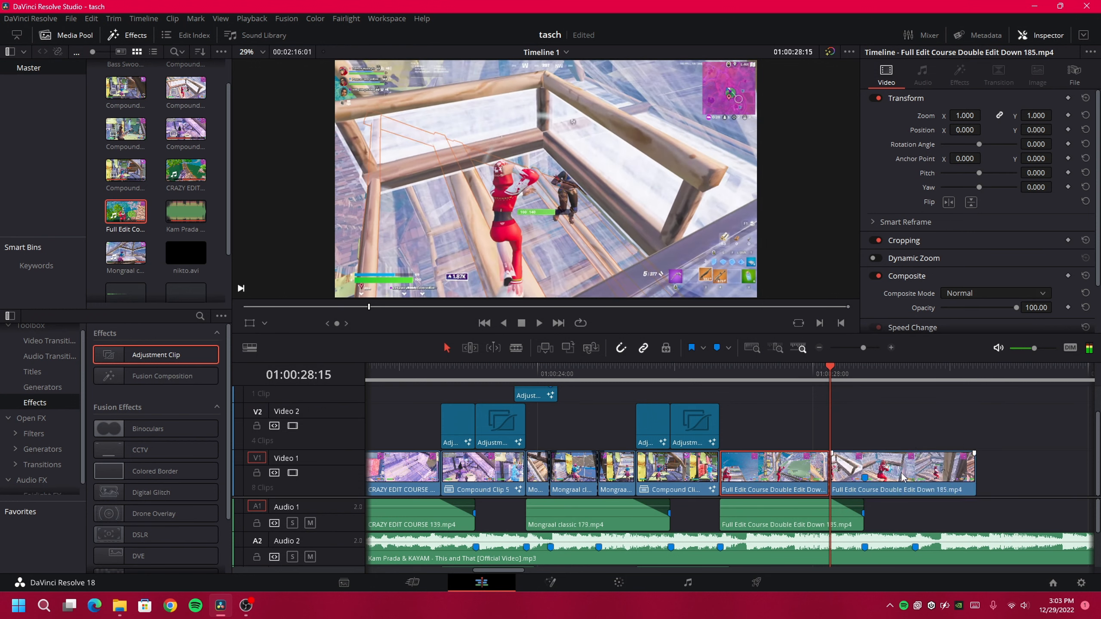
pyautogui.rightClick(896, 483)
pyautogui.click(915, 127)
# Create Compound Clip 7 and insert the Velocity preset between MediaIn1 and MediaOut1 in Fusion
pyautogui.click(642, 335)
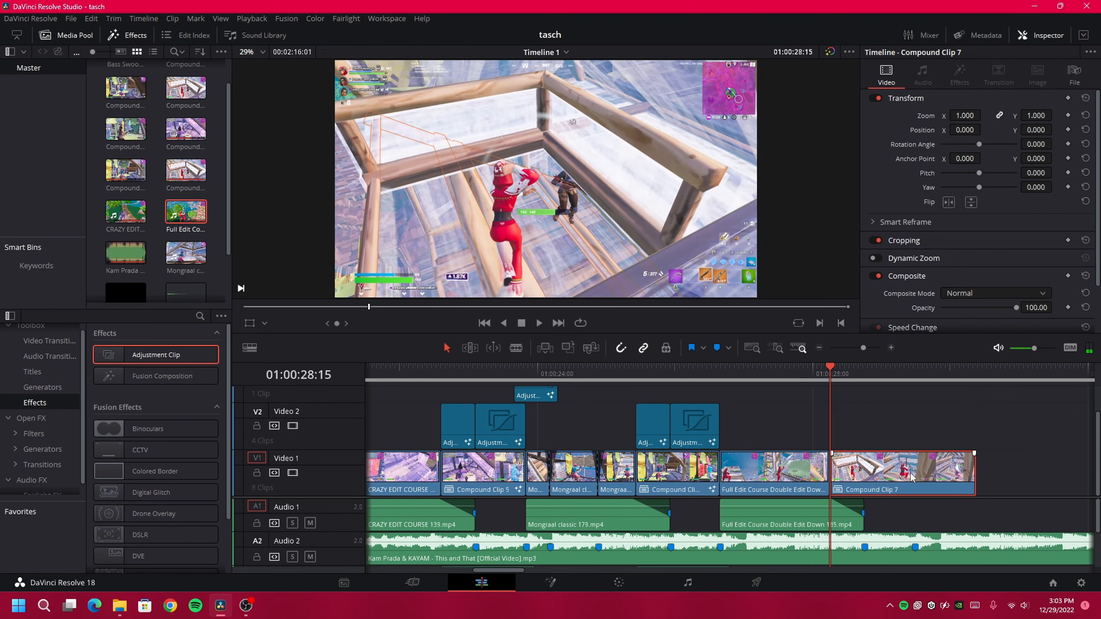
pyautogui.rightClick(896, 474)
pyautogui.click(959, 280)
pyautogui.click(120, 606)
pyautogui.click(217, 538)
pyautogui.hotkey('alt', 'Left')
pyautogui.doubleClick(404, 326)
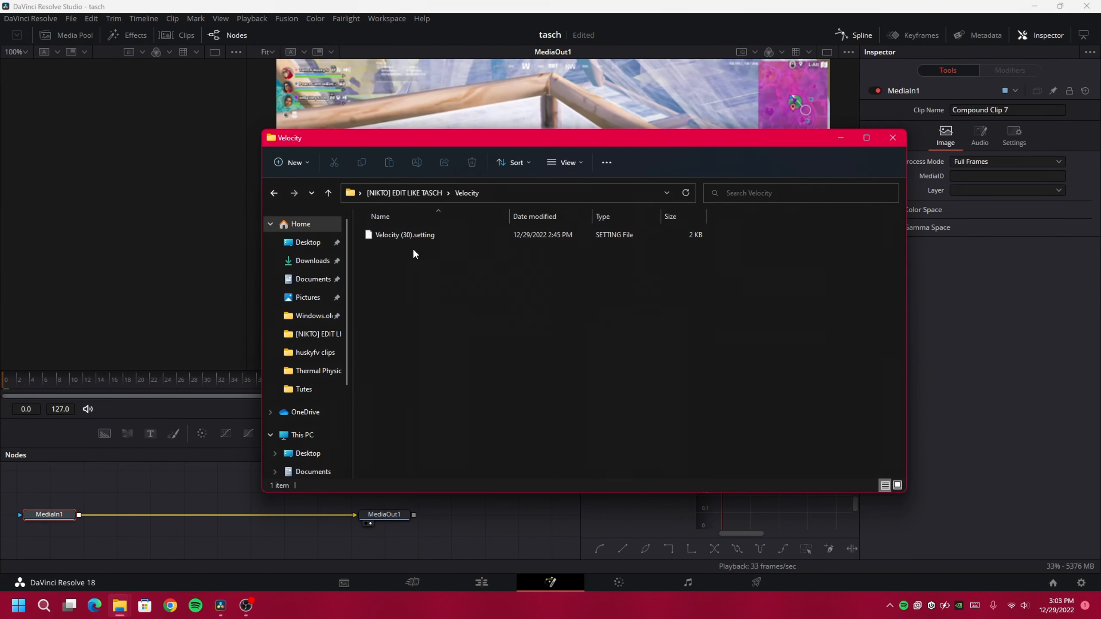
pyautogui.moveTo(405, 234); pyautogui.dragTo(151, 522)
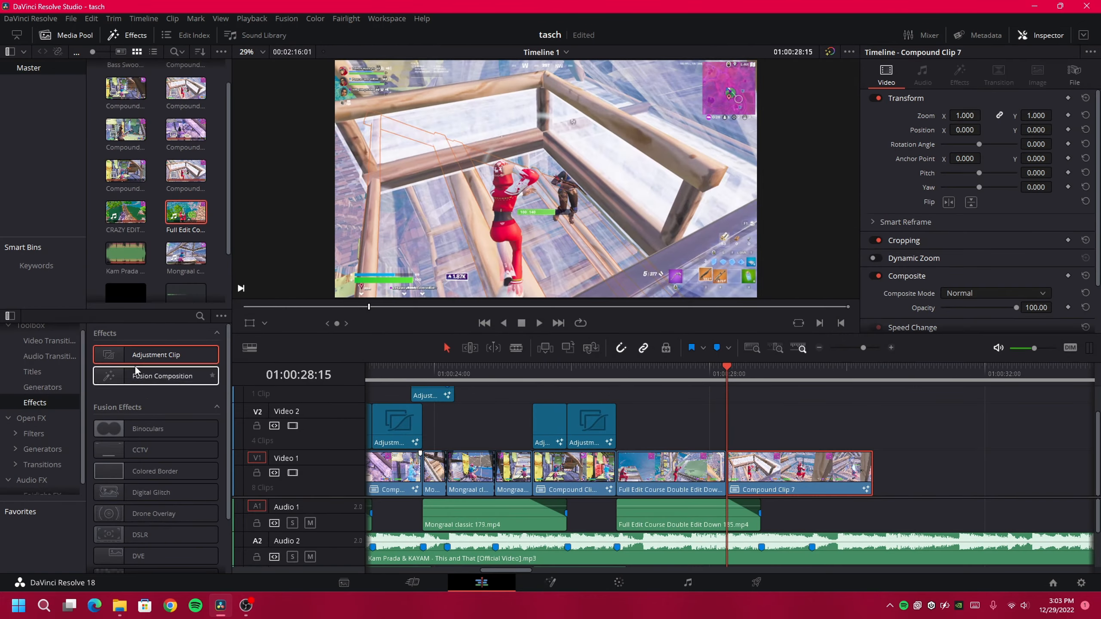
# Add an adjustment clip on Video 2 above Compound Clip 7, ending at 01:00:28:45
pyautogui.moveTo(138, 356); pyautogui.dragTo(733, 428)
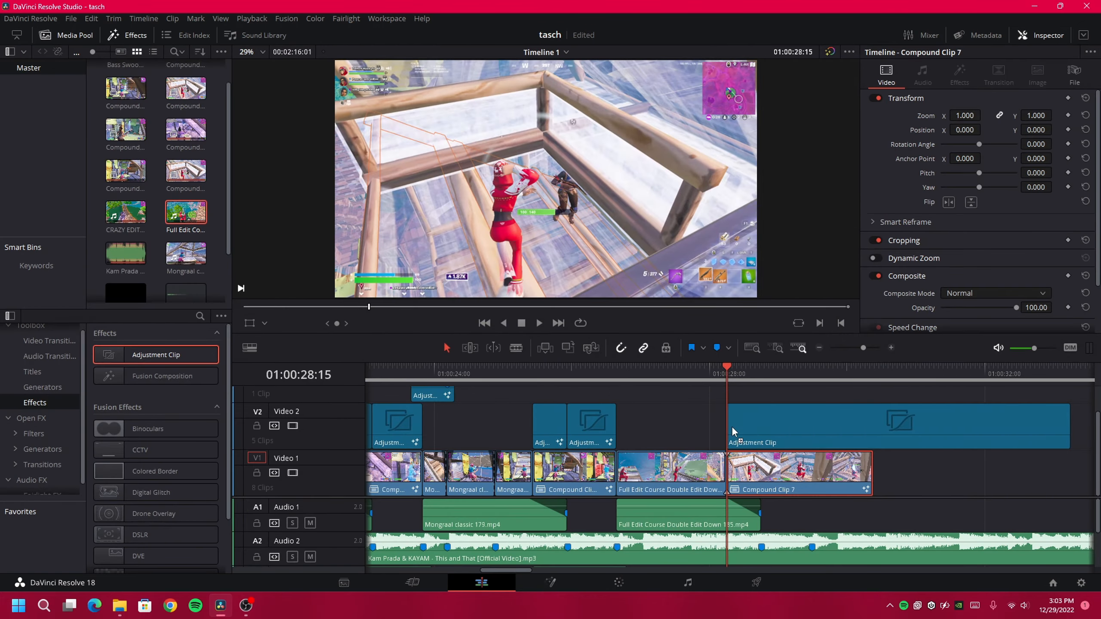
pyautogui.click(765, 375)
pyautogui.click(777, 442)
pyautogui.hotkey('ctrl', 'b')
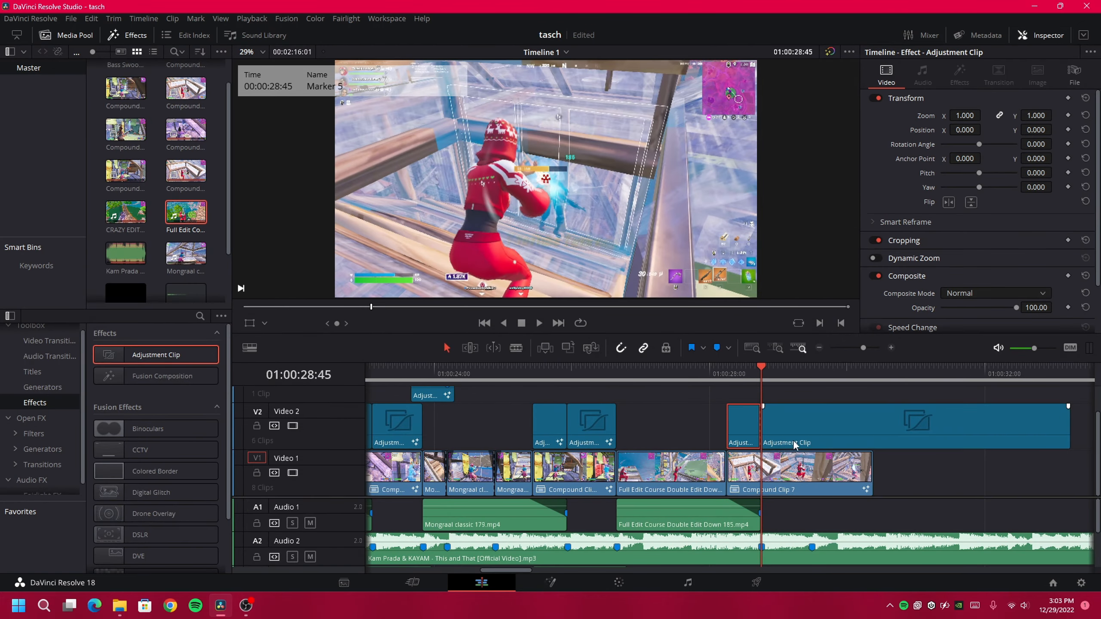
pyautogui.click(794, 441)
pyautogui.press('Delete')
# Add a second adjustment clip on Video 2 from 01:00:28:45 to 01:00:29:29
pyautogui.moveTo(175, 362); pyautogui.dragTo(760, 432)
pyautogui.click(814, 371)
pyautogui.hotkey('ctrl', 'b')
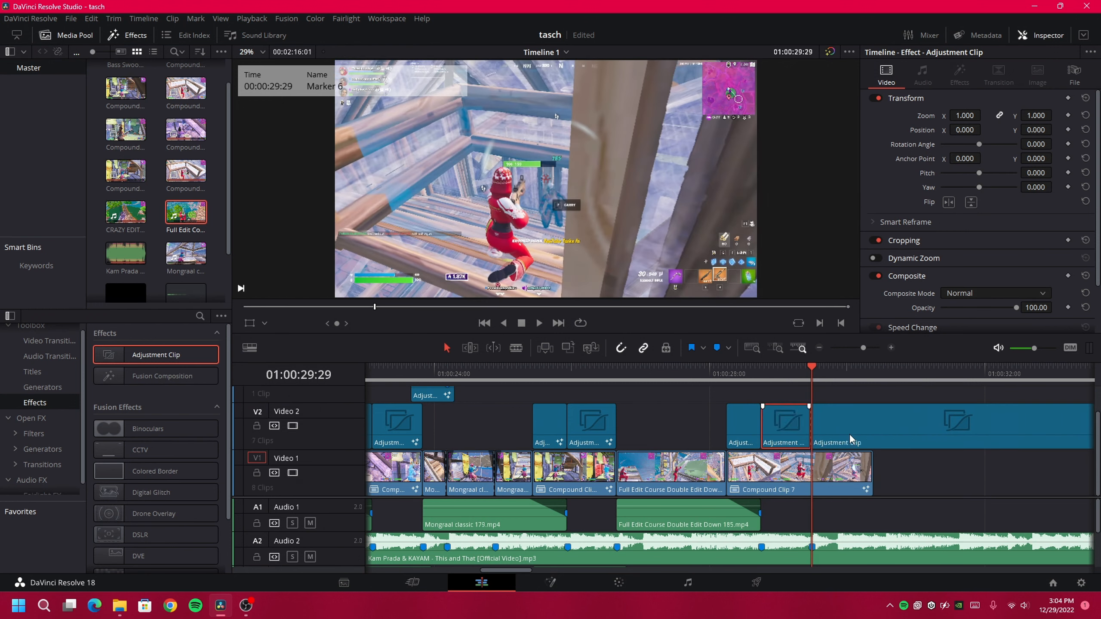
pyautogui.click(850, 433)
pyautogui.press('Delete')
pyautogui.click(741, 368)
# Give the short adjustment clip the Buildup 3 preset in Fusion, ending with S_Shake1 feeding MediaOut1
pyautogui.rightClick(748, 426)
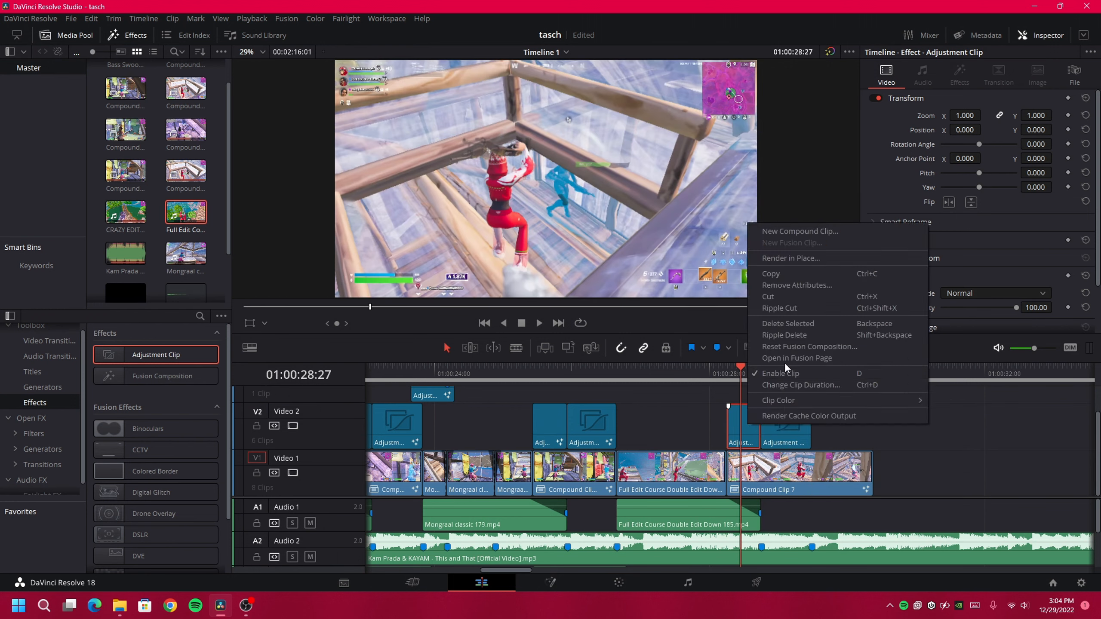
pyautogui.click(785, 365)
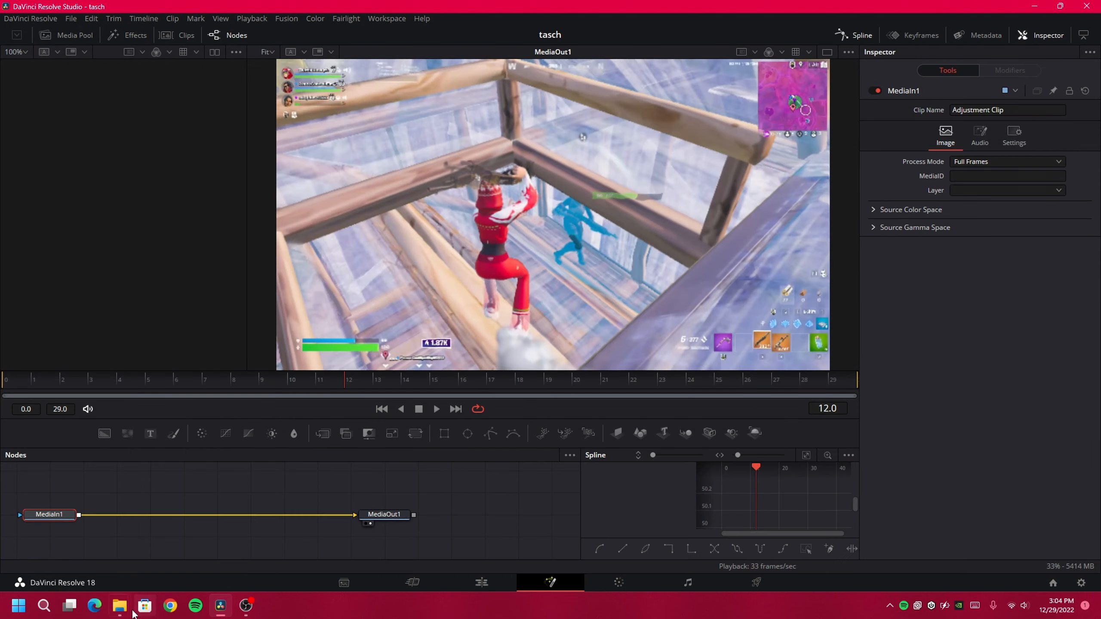
pyautogui.moveTo(119, 606)
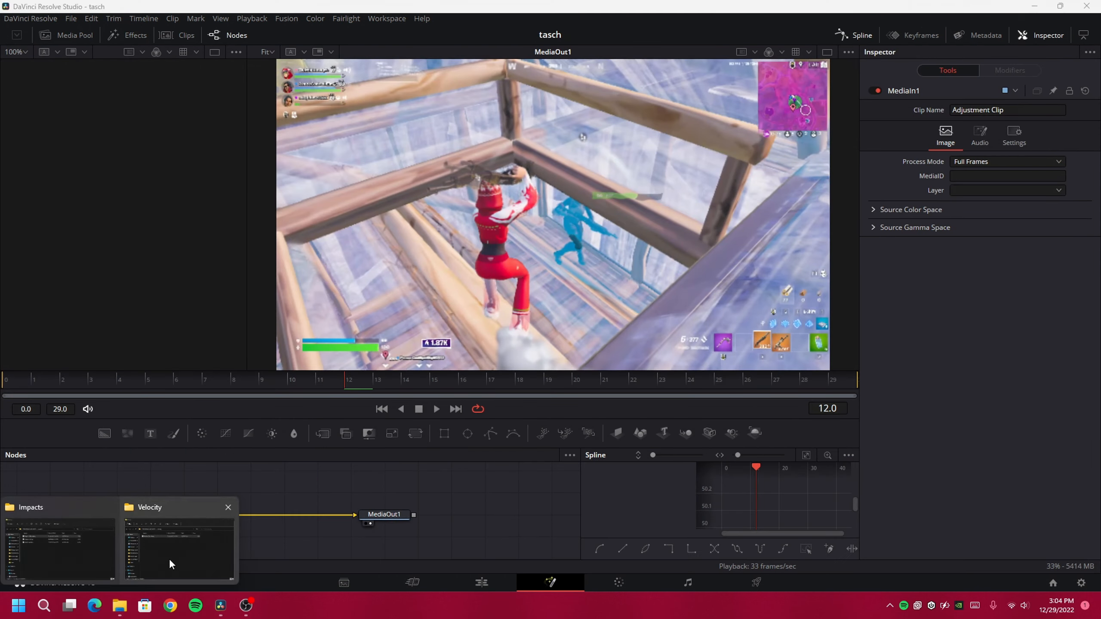
pyautogui.click(168, 563)
pyautogui.hotkey('alt', 'Up')
pyautogui.doubleClick(388, 235)
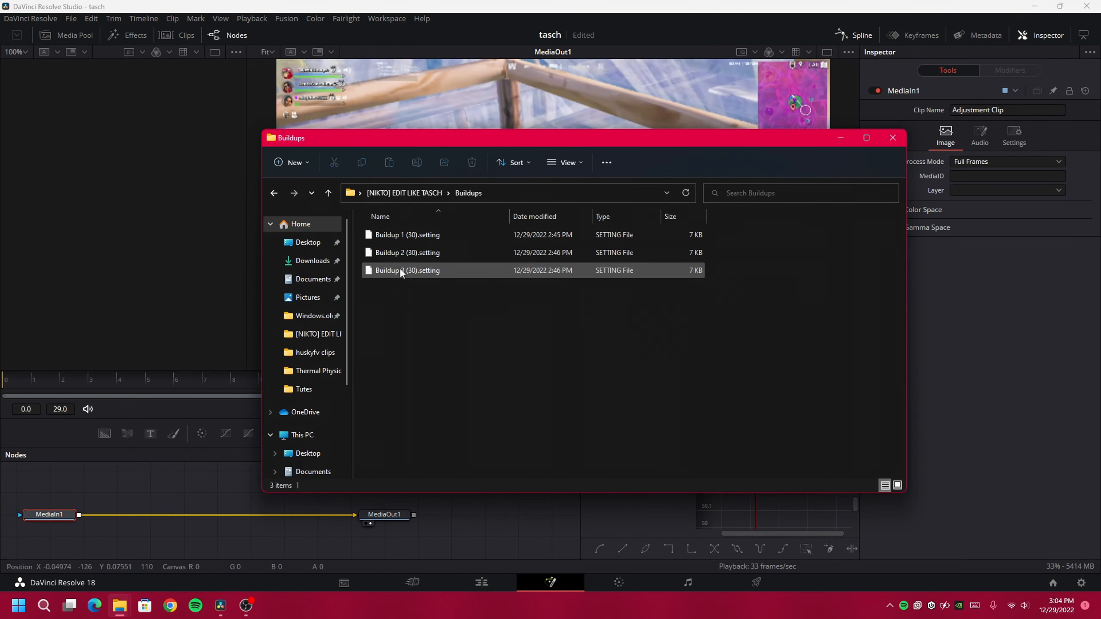
pyautogui.moveTo(407, 270); pyautogui.dragTo(148, 519)
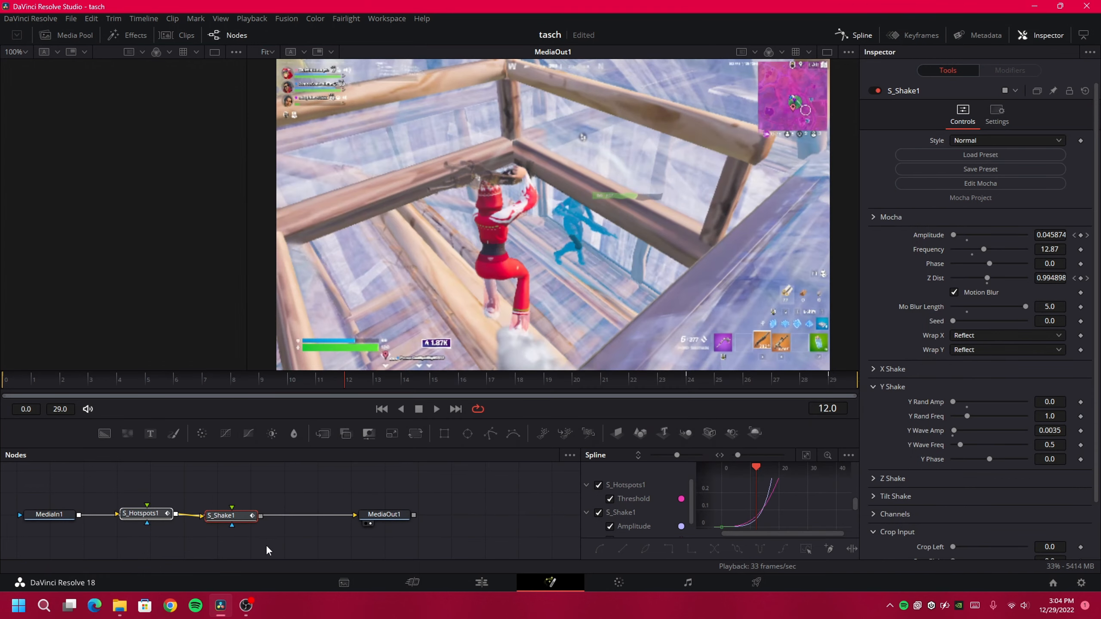
pyautogui.moveTo(260, 516); pyautogui.dragTo(354, 515)
pyautogui.click(481, 583)
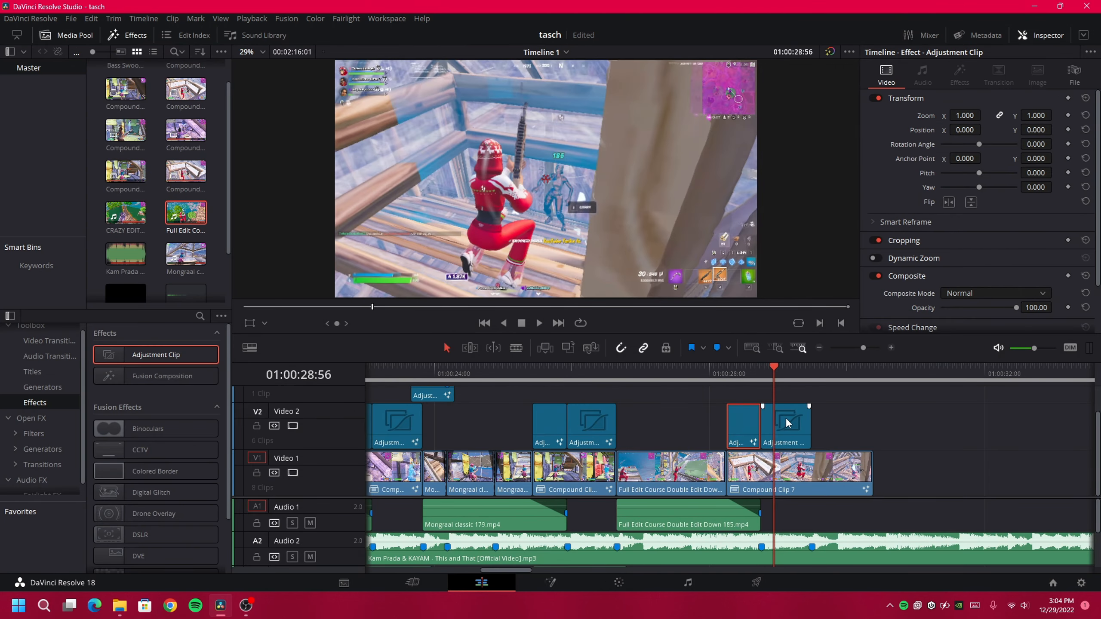
# Open the next adjustment clip in Fusion and drop the Impact 3 preset into its node graph
pyautogui.rightClick(786, 418)
pyautogui.click(822, 353)
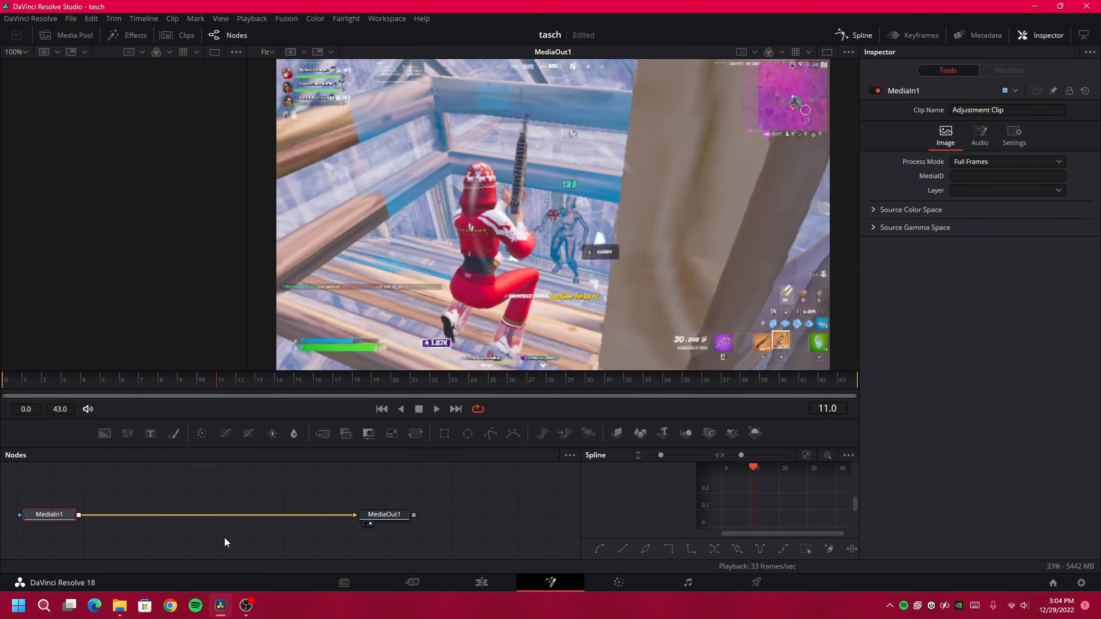
pyautogui.click(119, 606)
pyautogui.click(180, 543)
pyautogui.press('BackSpace')
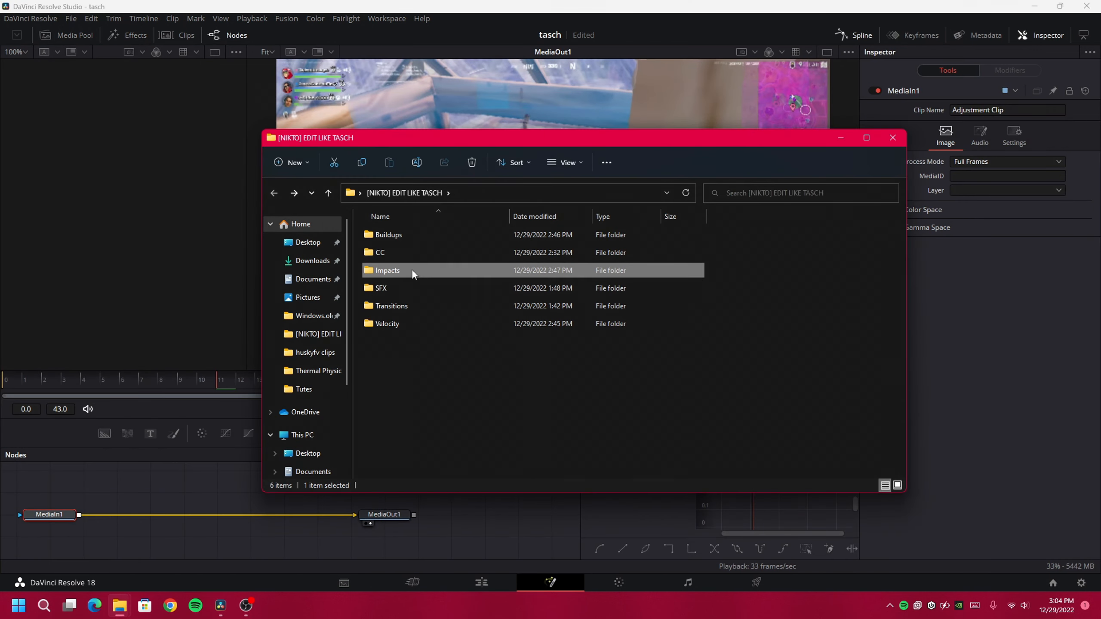
pyautogui.doubleClick(412, 271)
pyautogui.moveTo(408, 269); pyautogui.dragTo(189, 495)
pyautogui.click(418, 6)
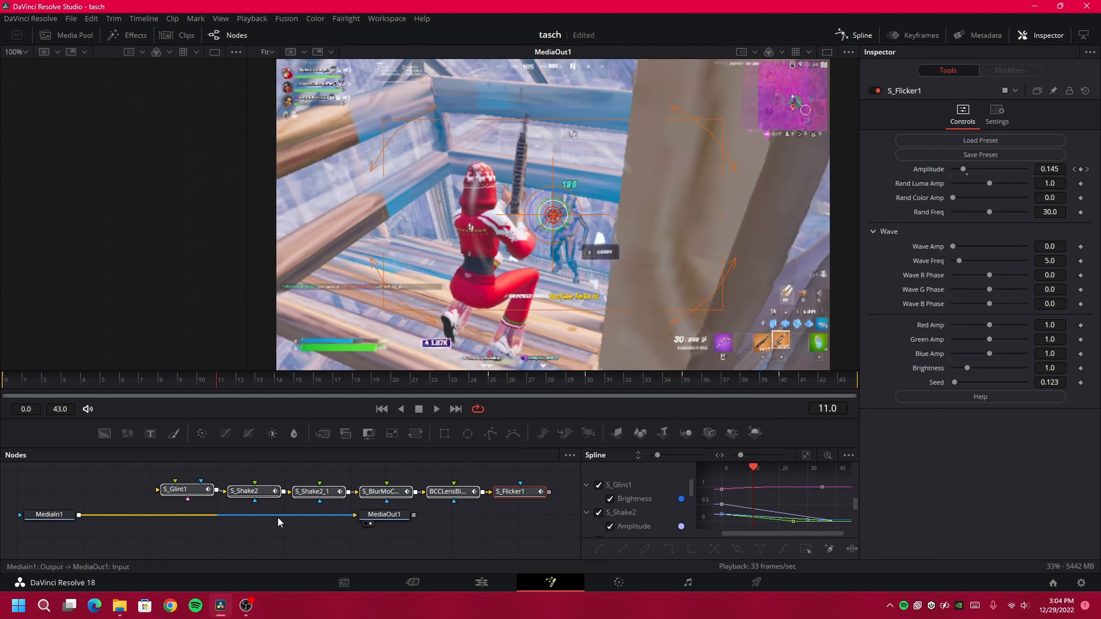
# Wire MediaIn1 into S_Glint1 and S_Flicker1 into MediaOut1, then go back to the edit timeline
pyautogui.moveTo(278, 516); pyautogui.dragTo(157, 490)
pyautogui.scroll(-2, 381, 497)
pyautogui.scroll(2, 380, 496)
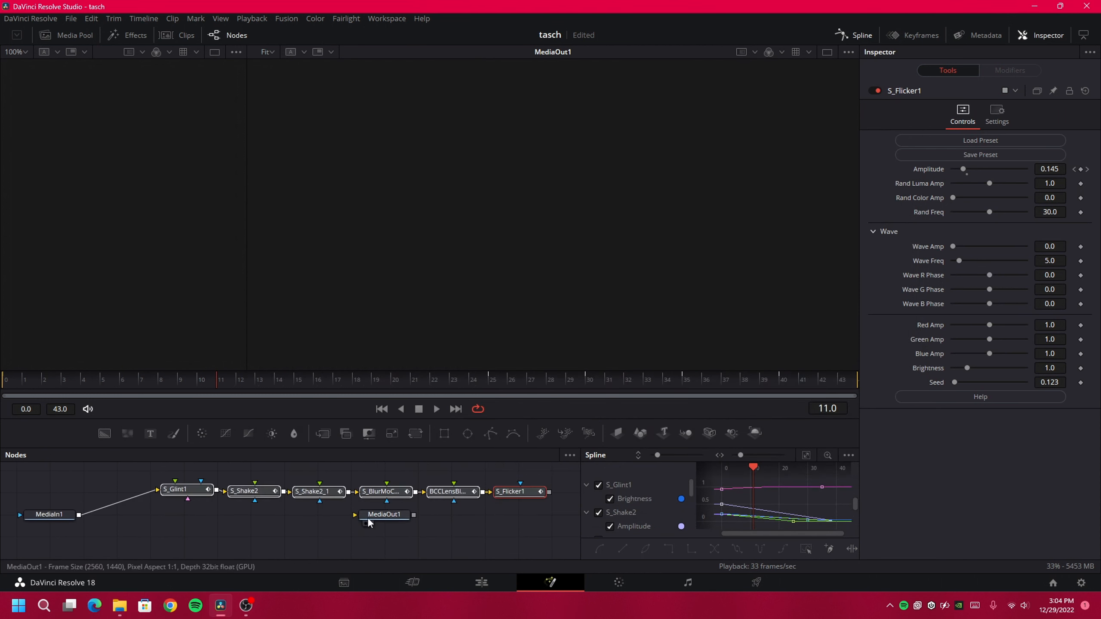
pyautogui.moveTo(387, 515); pyautogui.dragTo(566, 509)
pyautogui.moveTo(529, 503); pyautogui.dragTo(555, 501)
pyautogui.moveTo(378, 517); pyautogui.dragTo(436, 503)
pyautogui.moveTo(353, 503); pyautogui.dragTo(389, 504)
pyautogui.click(505, 591)
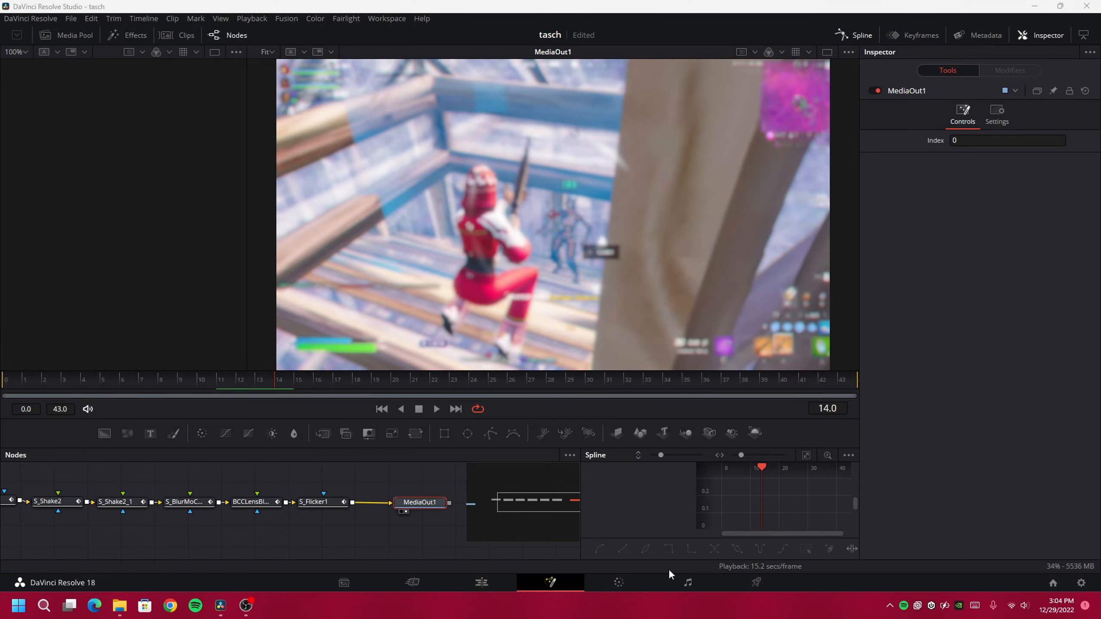
# Copy the Bass Swoosh clip on Audio 3 and the striker_headshot clip on Audio 4 to the next hit point
pyautogui.click(588, 504)
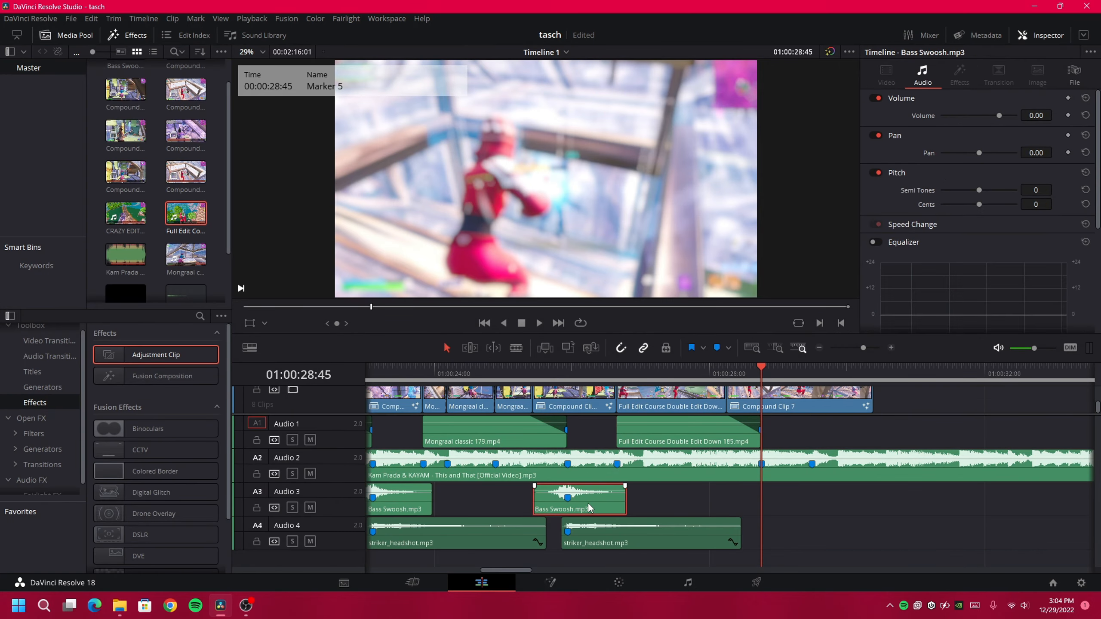
pyautogui.click(561, 374)
pyautogui.moveTo(559, 377); pyautogui.dragTo(568, 377)
pyautogui.keyDown('alt'); pyautogui.moveTo(595, 511); pyautogui.dragTo(784, 534); pyautogui.keyUp('alt')
pyautogui.keyDown('alt'); pyautogui.moveTo(607, 560); pyautogui.dragTo(800, 560); pyautogui.keyUp('alt')
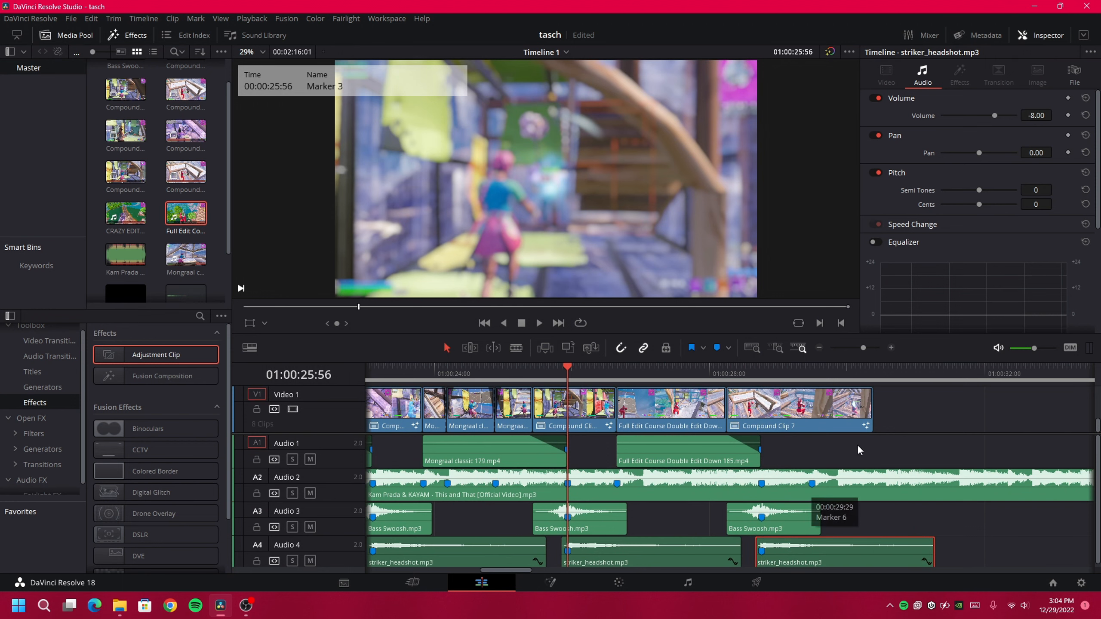
# Move the playhead to the following marker and bring up the preset folders window
pyautogui.scroll(2, 866, 421)
pyautogui.click(618, 378)
pyautogui.scroll(1, 670, 433)
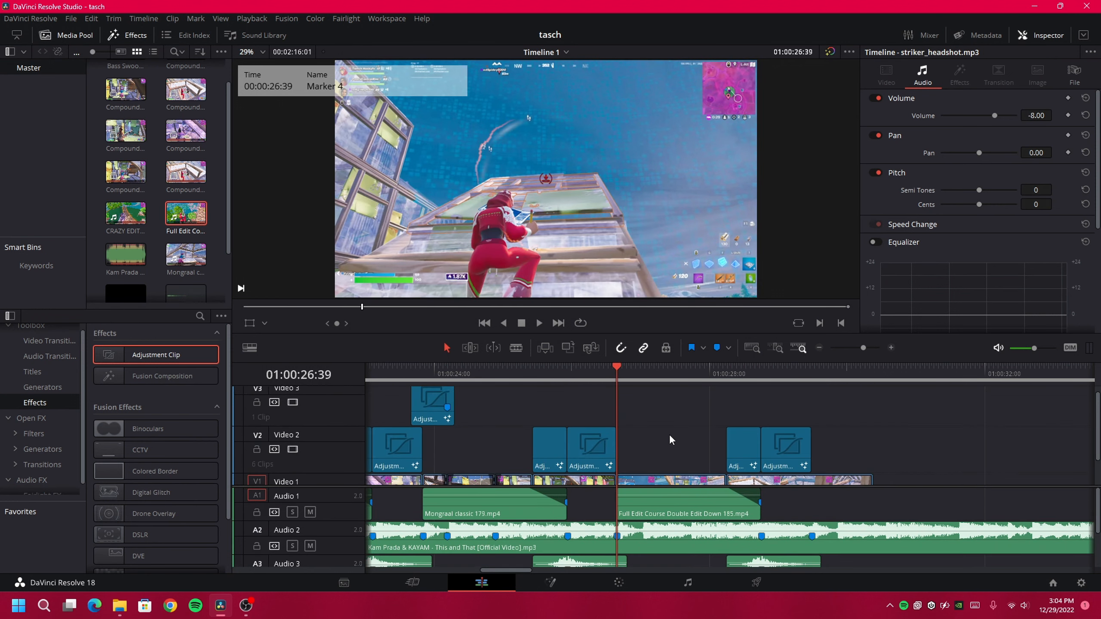
pyautogui.scroll(-1, 640, 405)
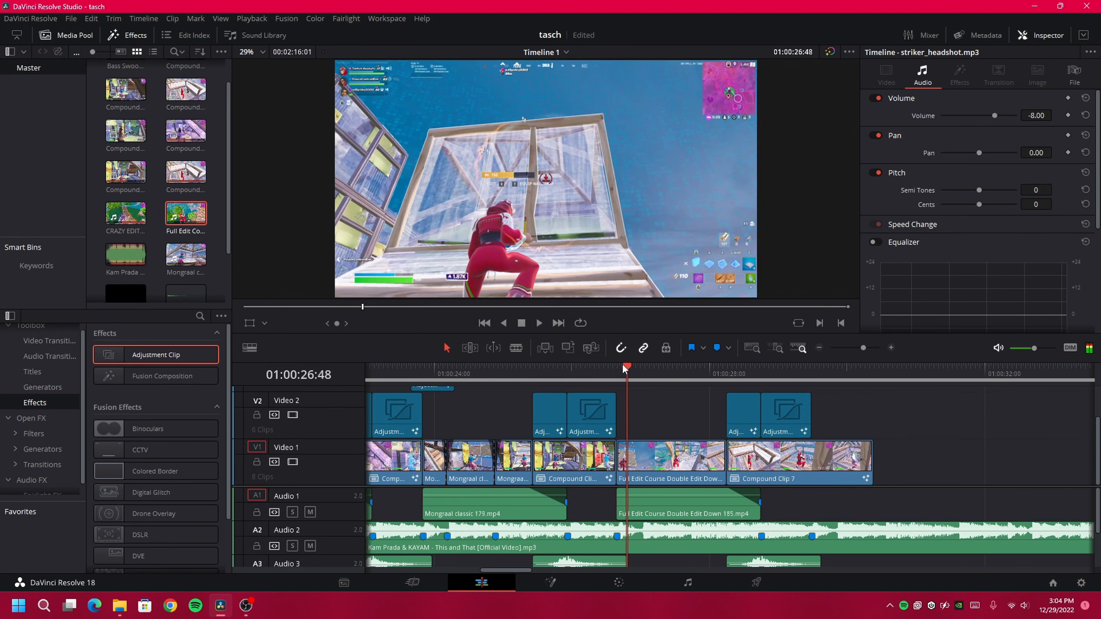
pyautogui.moveTo(120, 606)
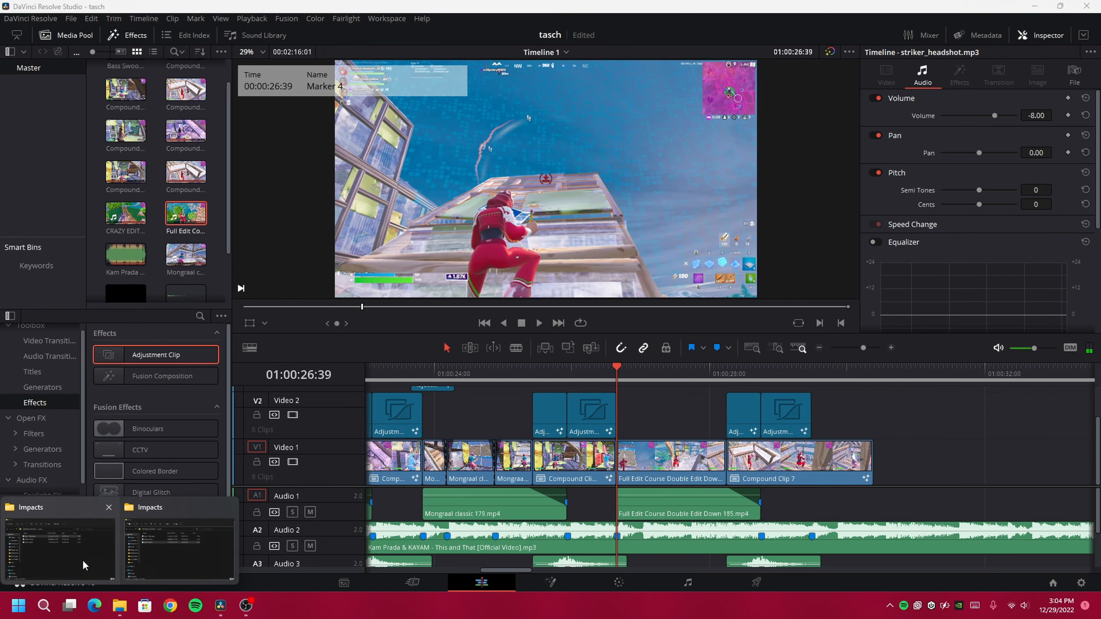
pyautogui.click(197, 544)
# Place an adjustment clip on Video 3 at the cut and trim it to a few frames
pyautogui.doubleClick(389, 305)
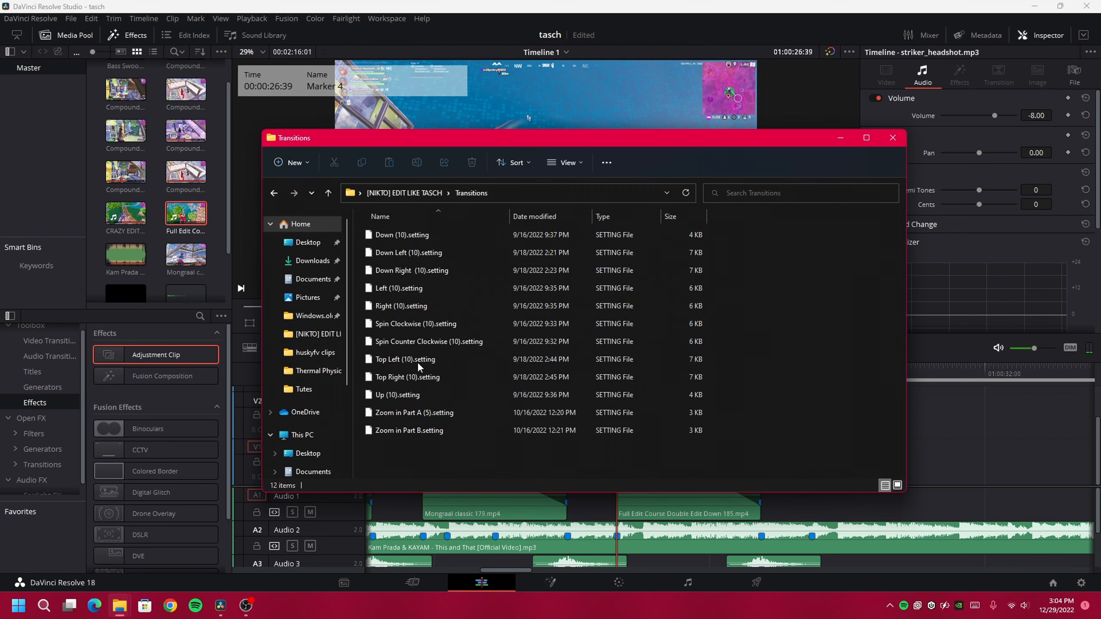
pyautogui.click(489, 5)
pyautogui.scroll(2, 671, 486)
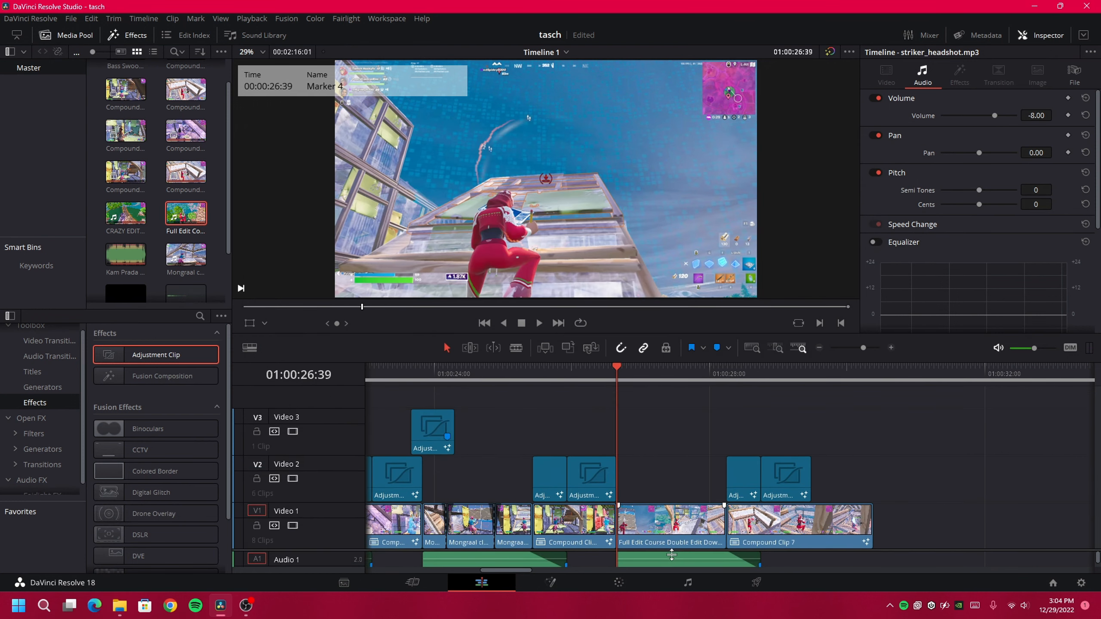
pyautogui.click(647, 469)
pyautogui.press('Left')
pyautogui.press('Left')
pyautogui.press('Left')
pyautogui.press('Left')
pyautogui.press('Left')
pyautogui.press('Left')
pyautogui.press('Left')
pyautogui.press('Left')
pyautogui.press('Left')
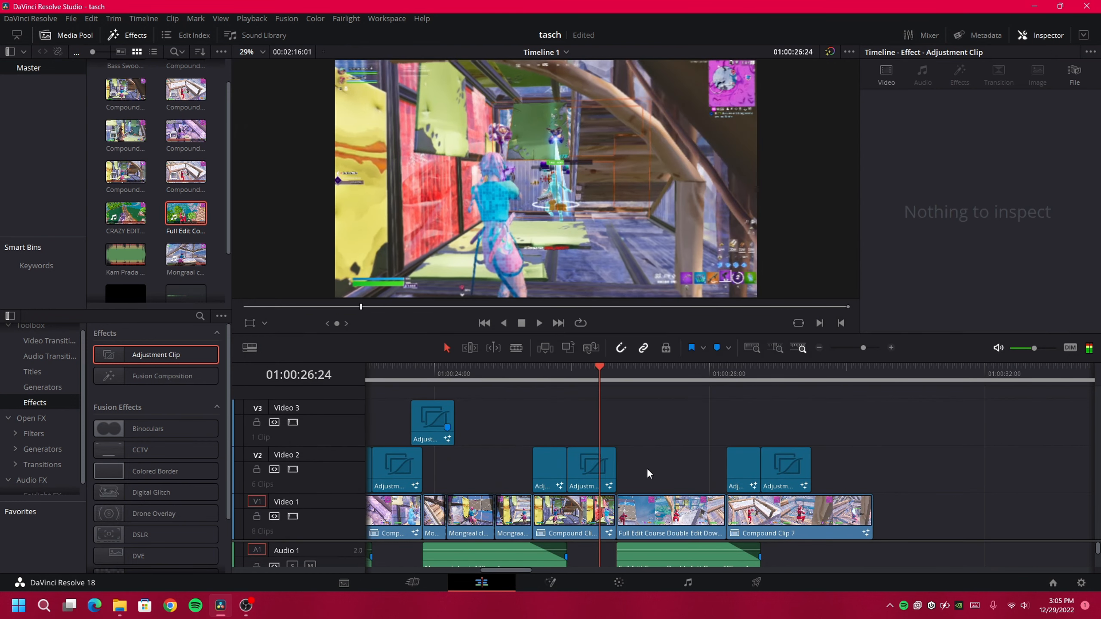
pyautogui.press('Right')
pyautogui.press('Right')
pyautogui.press('Right')
pyautogui.press('Right')
pyautogui.press('Right')
pyautogui.moveTo(343, 376); pyautogui.dragTo(600, 436)
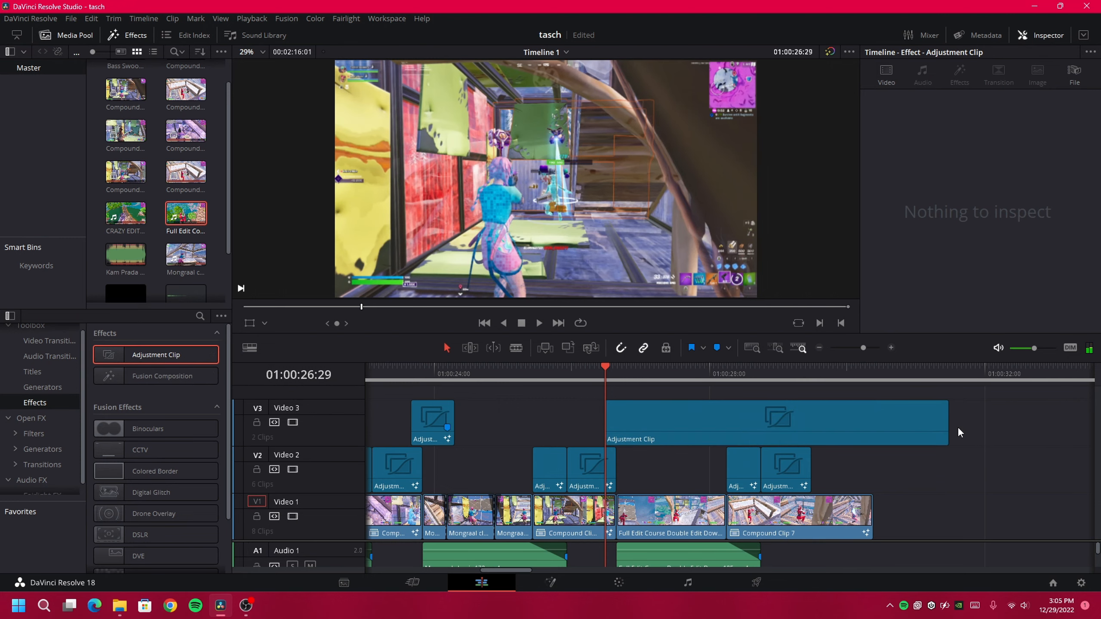
pyautogui.moveTo(949, 431); pyautogui.dragTo(644, 429)
# Add the Down Left (10) preset to the clip in Fusion, connecting the second S_BlurMoC to MediaOut1
pyautogui.rightClick(630, 425)
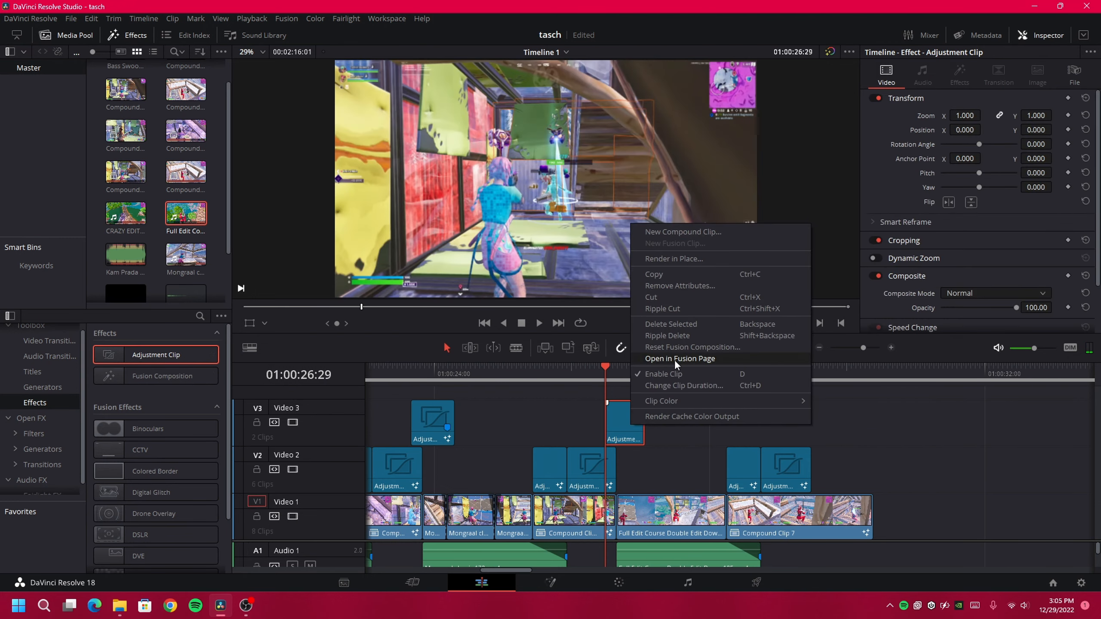
pyautogui.click(674, 360)
pyautogui.moveTo(119, 606)
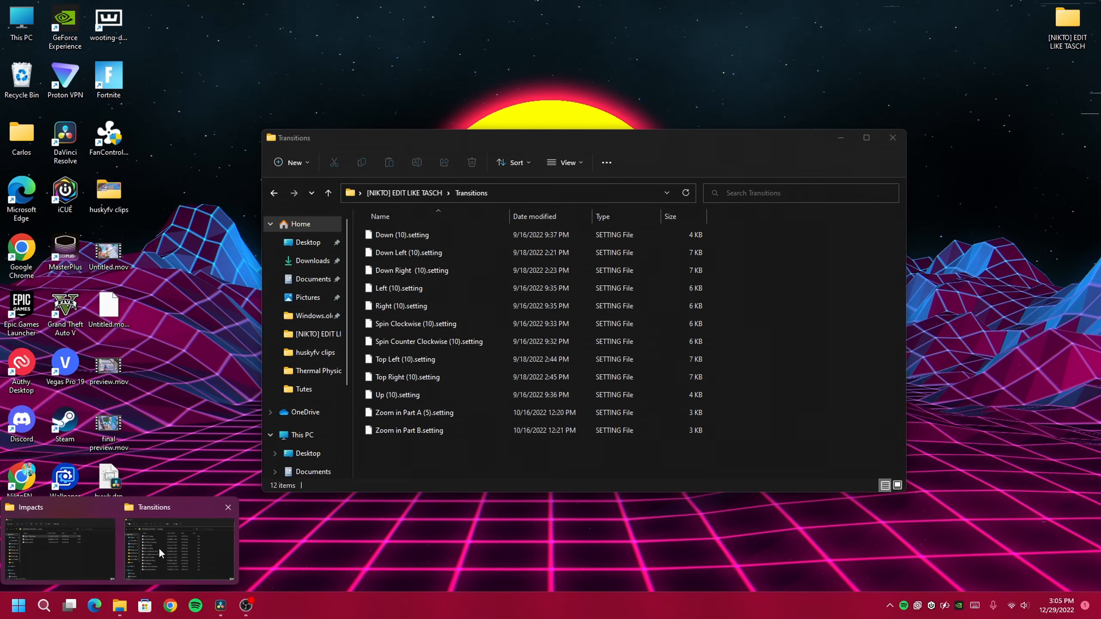
pyautogui.click(159, 548)
pyautogui.moveTo(425, 252); pyautogui.dragTo(144, 501)
pyautogui.click(512, 5)
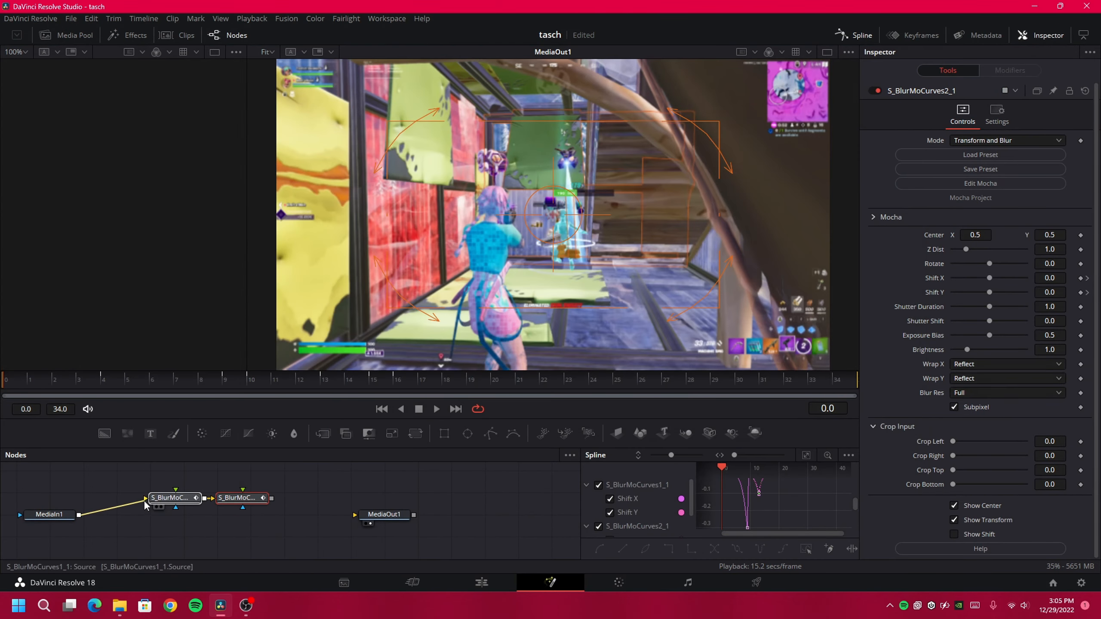
pyautogui.moveTo(270, 499); pyautogui.dragTo(355, 516)
pyautogui.press('space')
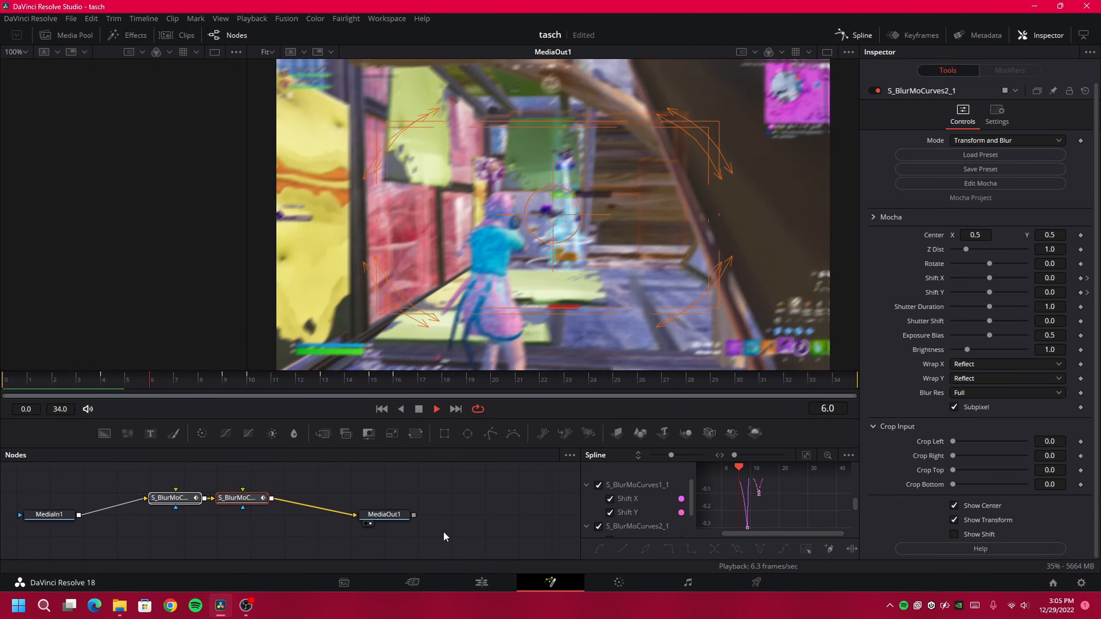
pyautogui.click(481, 583)
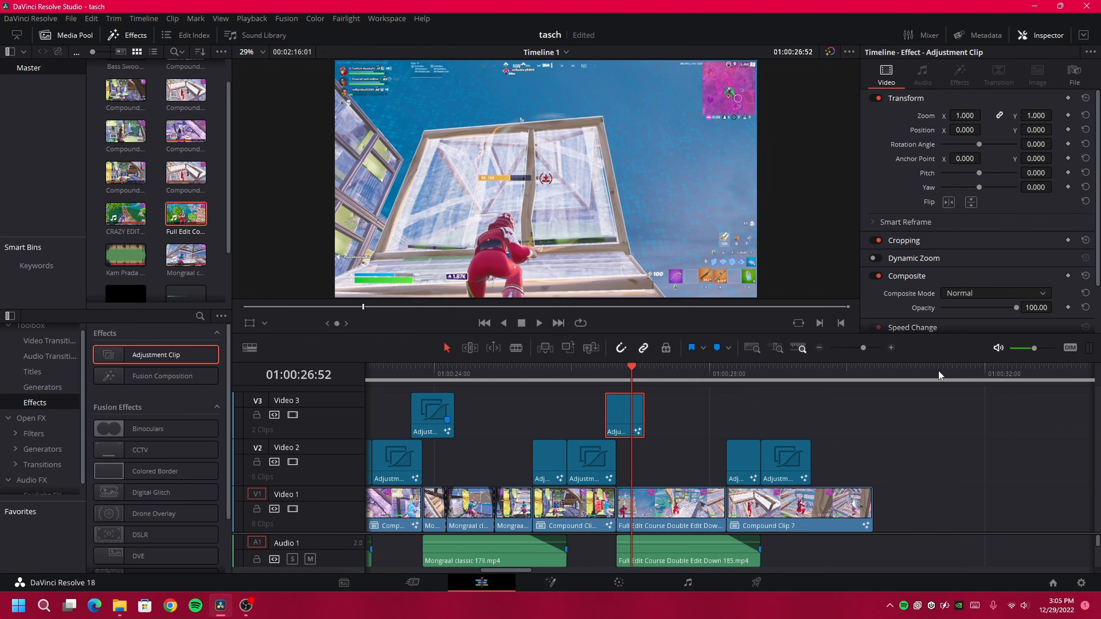
# Zoom the timeline out, enlarge the audio tracks, and play the montage from its first frame
pyautogui.click(819, 349)
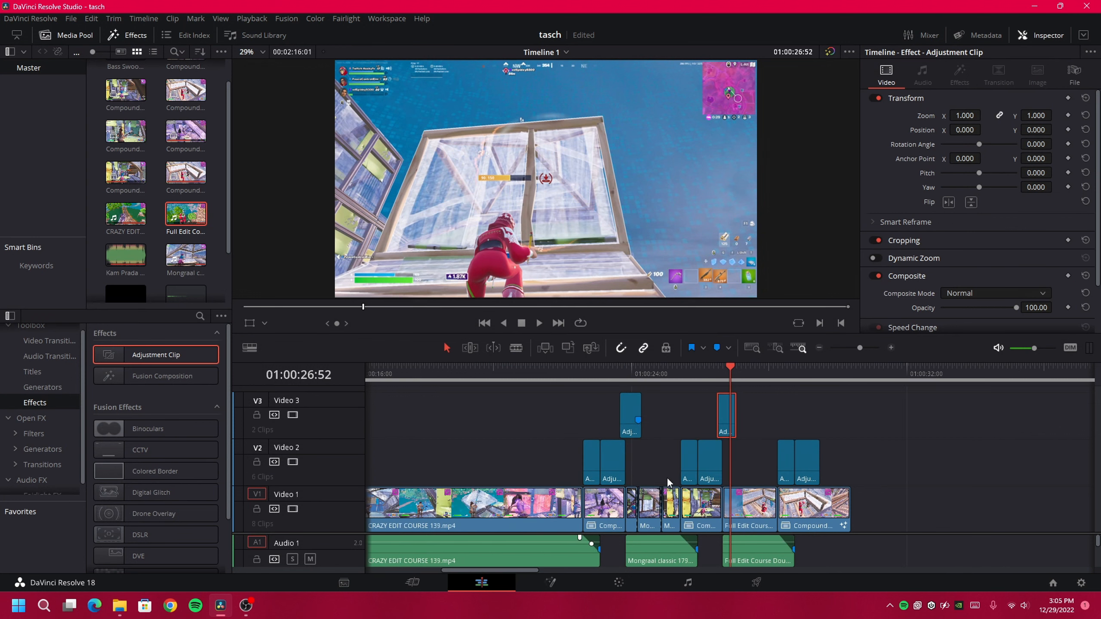
pyautogui.hscroll(-3, 667, 478)
pyautogui.hscroll(-1, 667, 477)
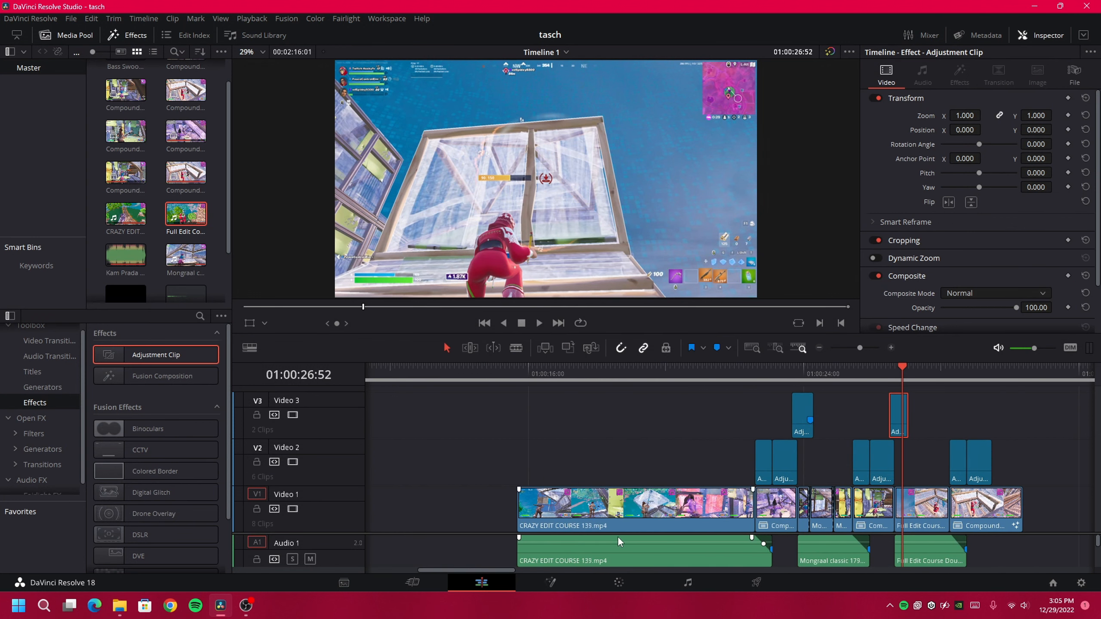
pyautogui.moveTo(618, 533); pyautogui.dragTo(537, 494)
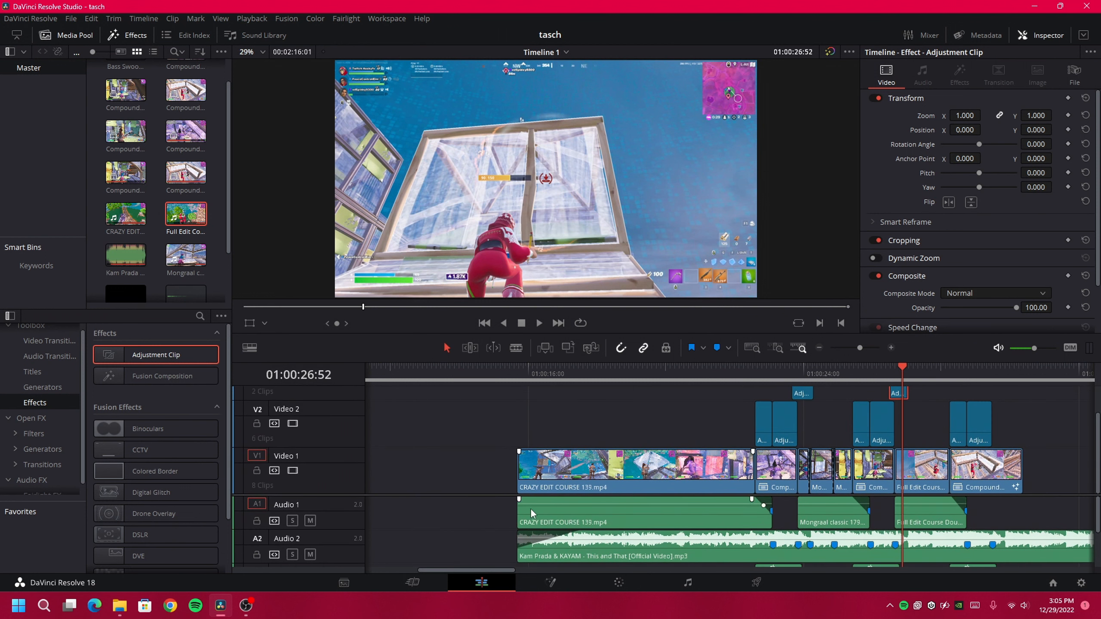
pyautogui.click(519, 377)
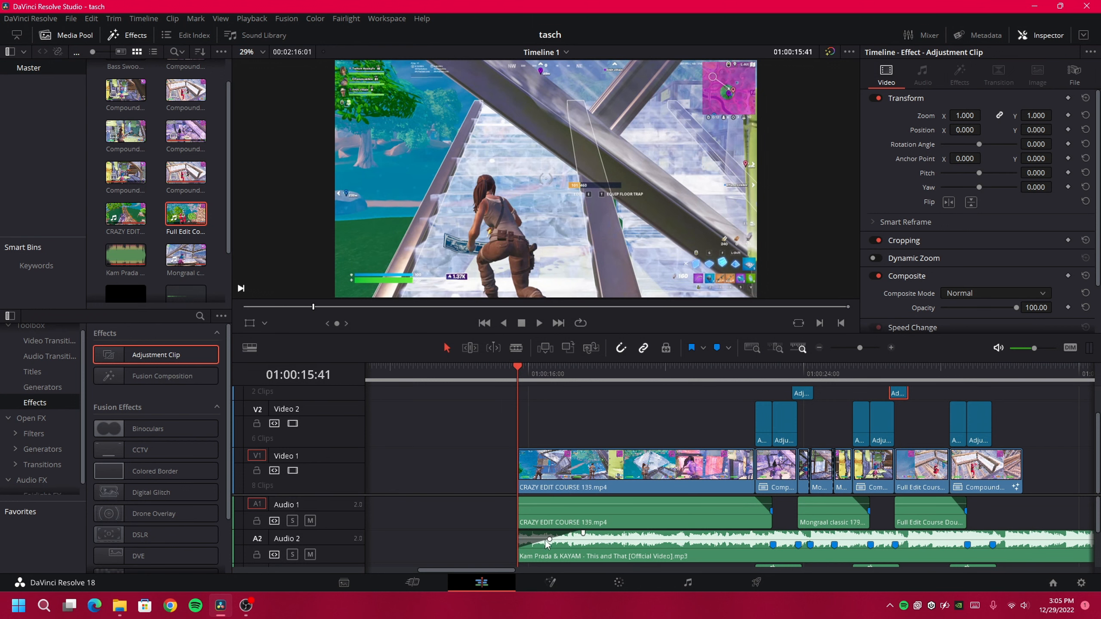
pyautogui.click(583, 534)
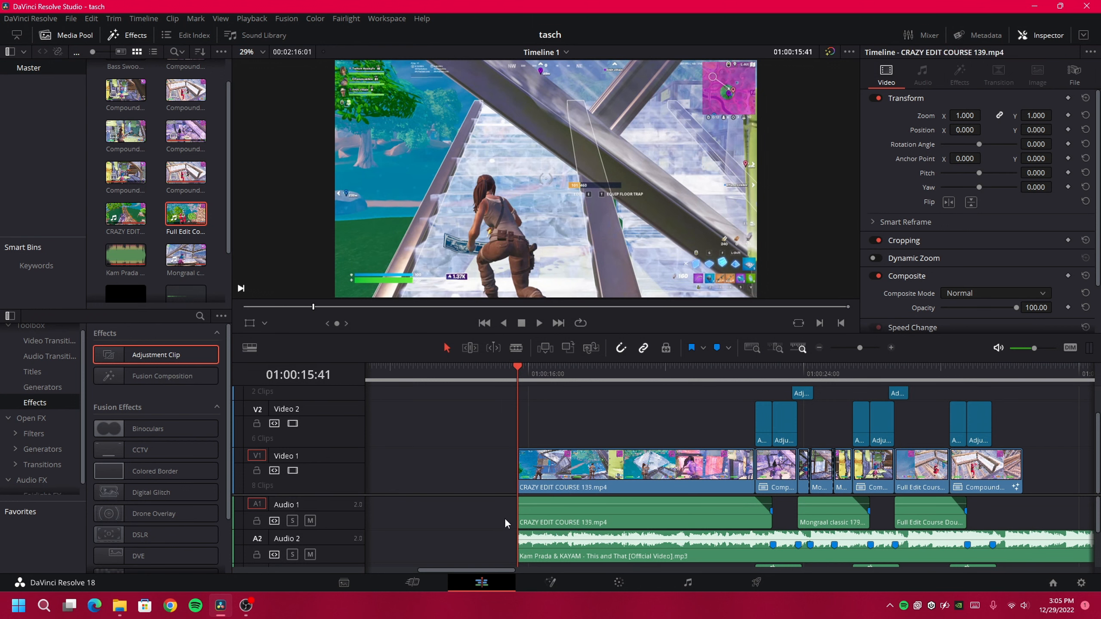
pyautogui.press('space')
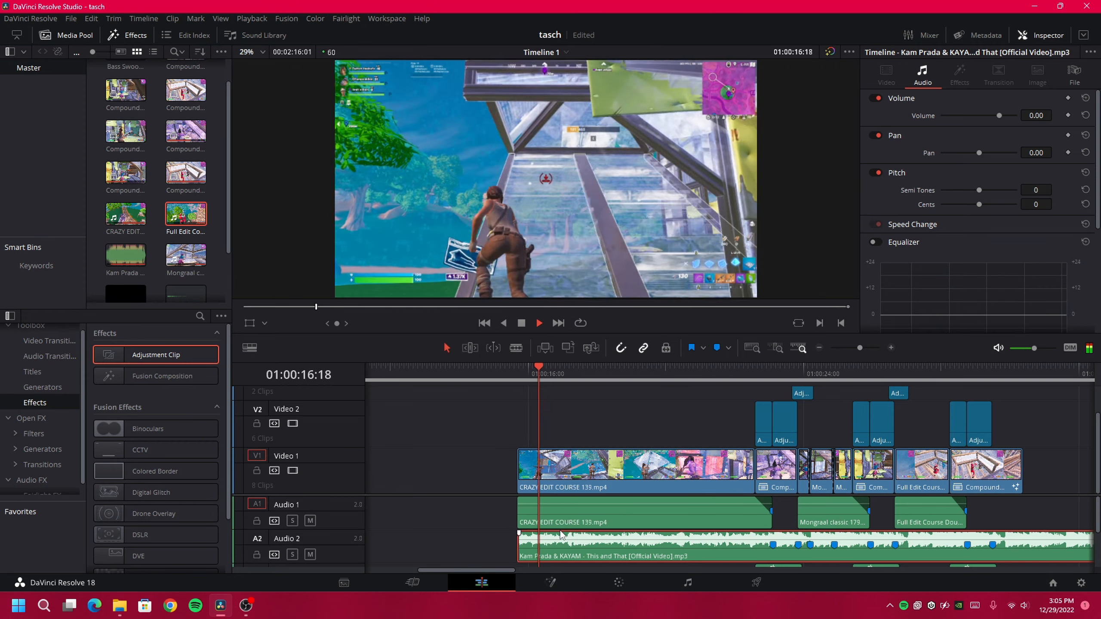
# Drop nikto.avi from the Media Pool onto Video 2 at the montage start
pyautogui.click(518, 373)
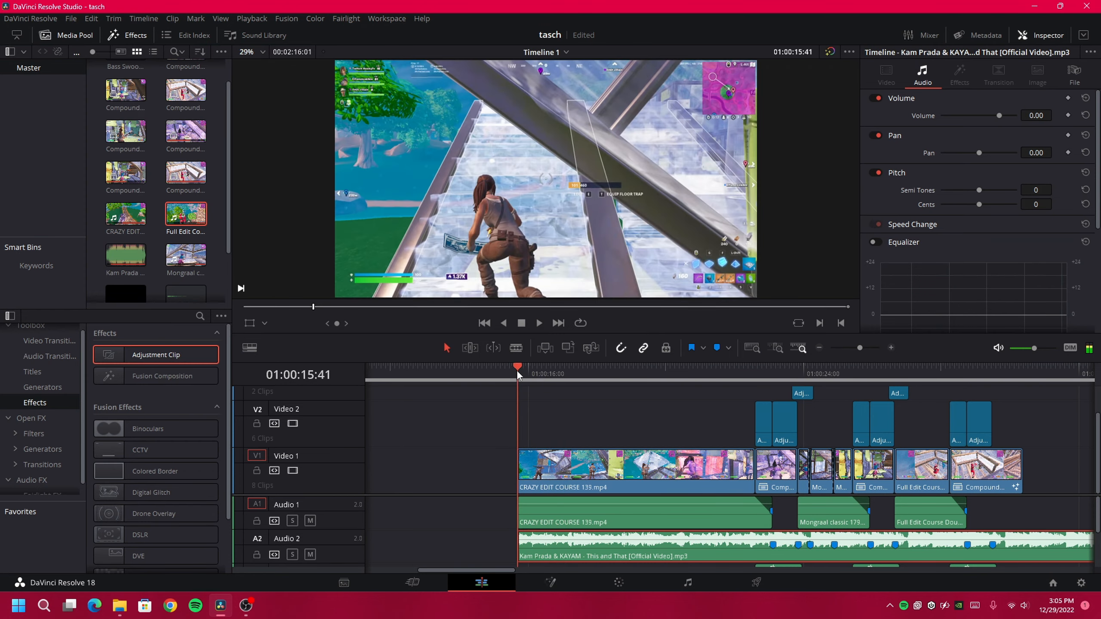
pyautogui.scroll(-2, 138, 285)
pyautogui.moveTo(129, 230); pyautogui.dragTo(502, 423)
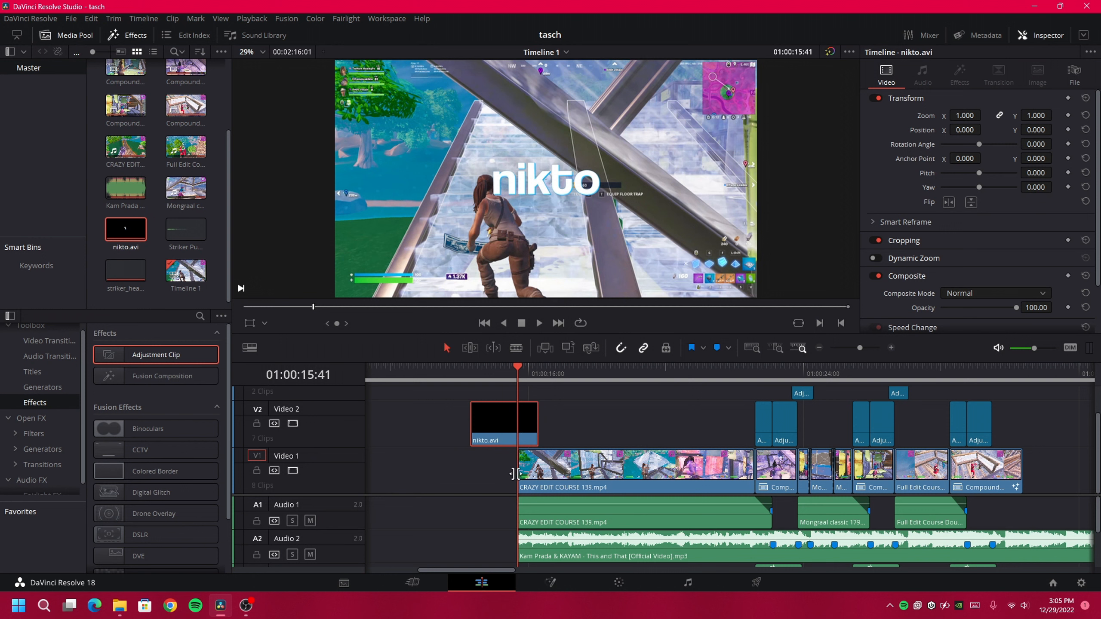
pyautogui.moveTo(518, 451); pyautogui.dragTo(540, 452)
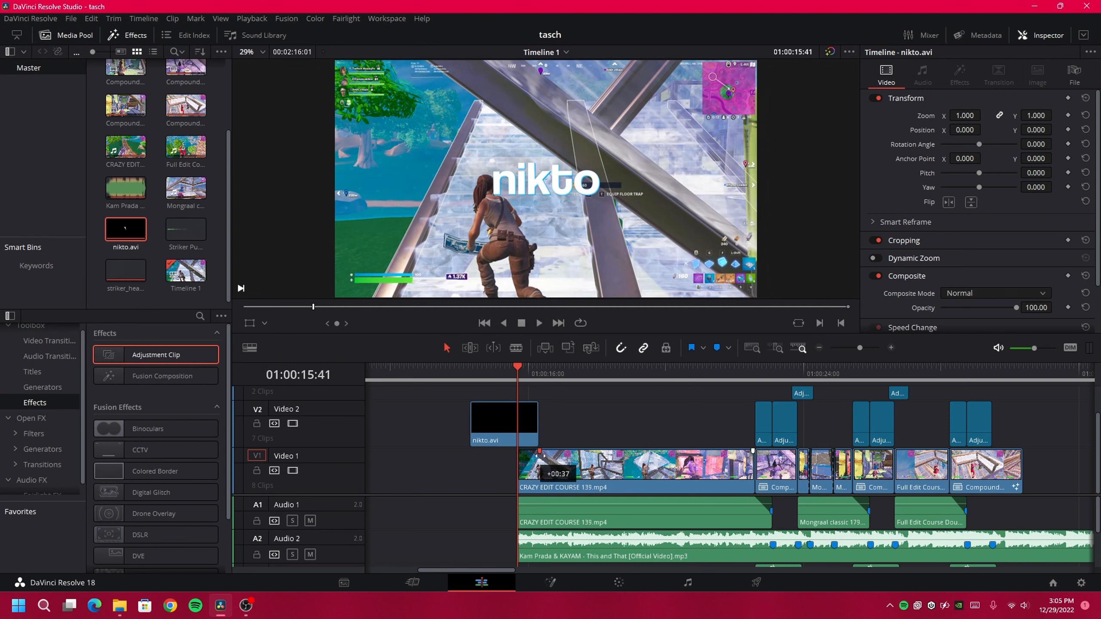
pyautogui.moveTo(541, 453); pyautogui.dragTo(543, 499)
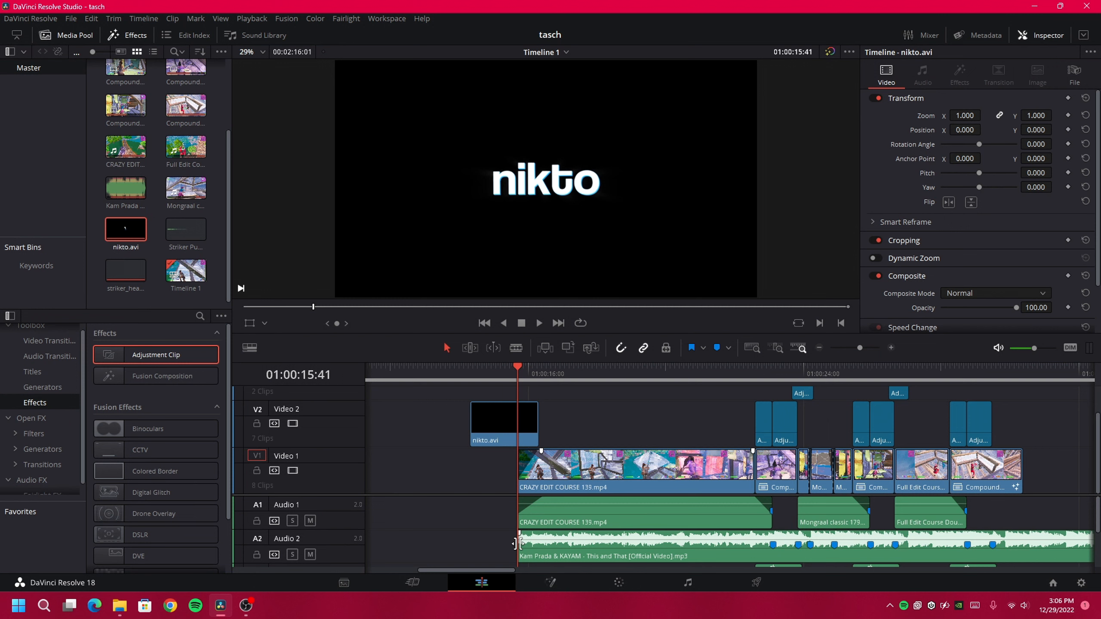
pyautogui.moveTo(516, 543); pyautogui.dragTo(544, 533)
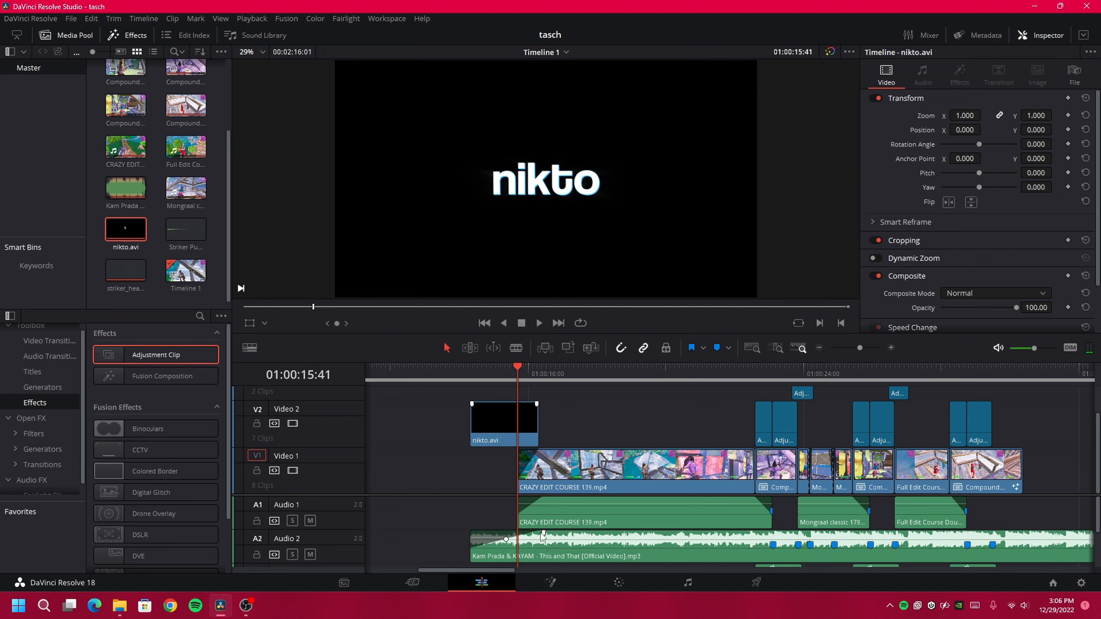
pyautogui.click(480, 376)
pyautogui.press('space')
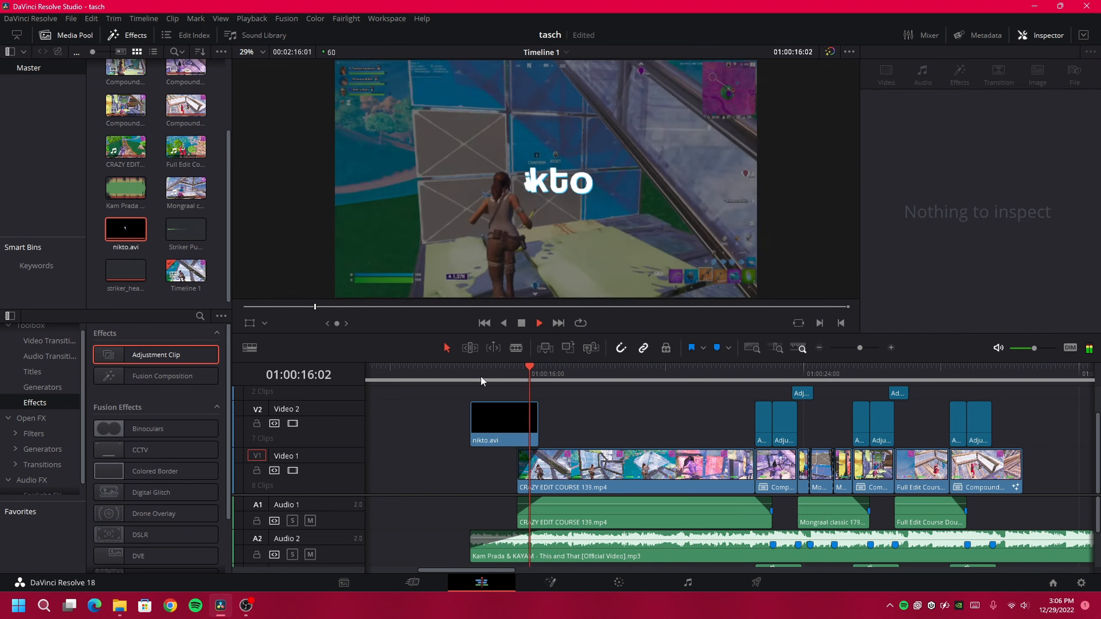
pyautogui.press('space')
pyautogui.click(751, 431)
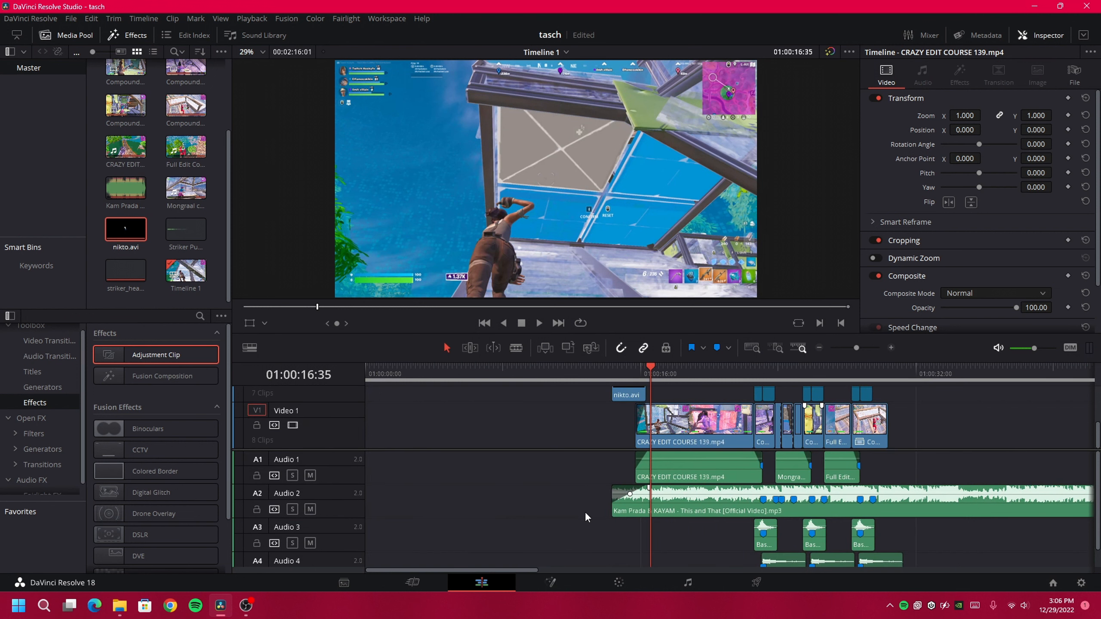
pyautogui.hscroll(3, 585, 511)
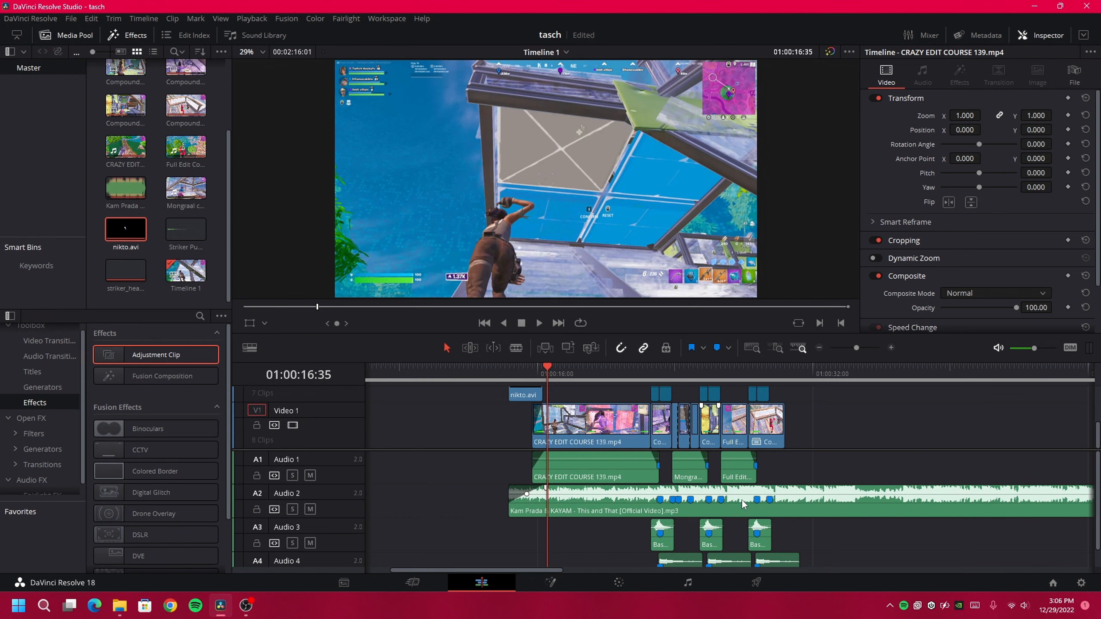
# On the Deliver page, keep the H.264 codec and switch the encoder from NVIDIA to Native
pyautogui.click(744, 578)
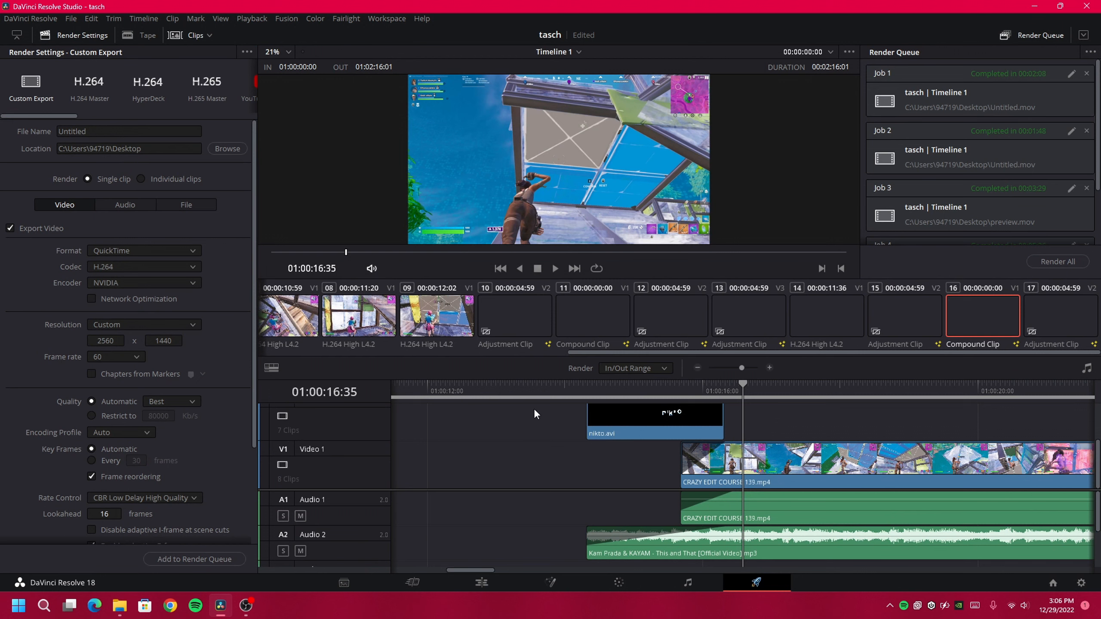
pyautogui.click(262, 19)
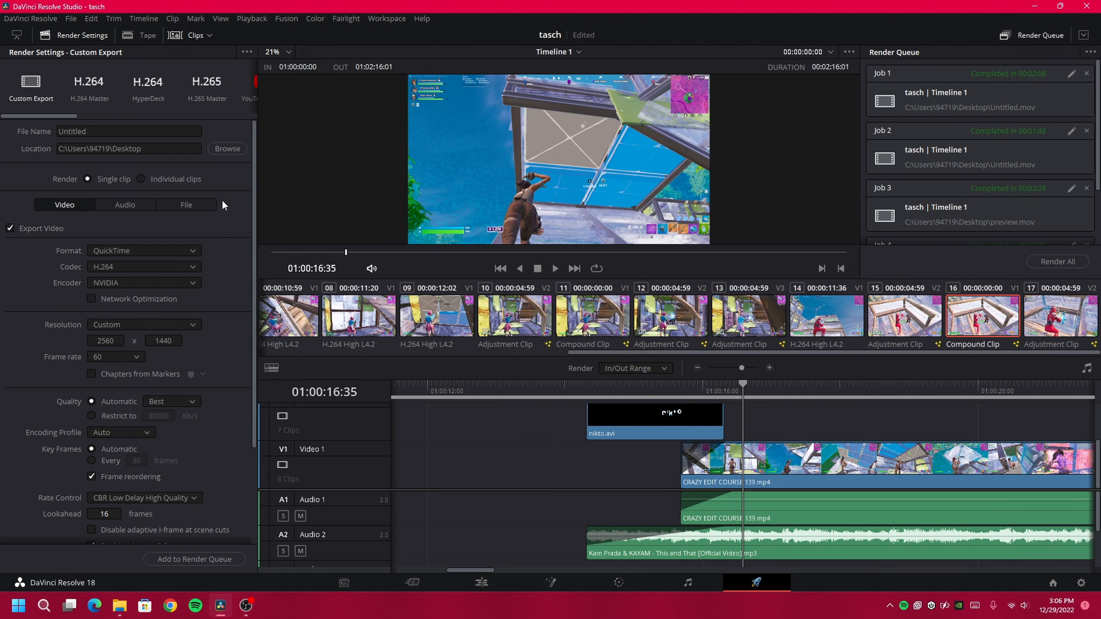
pyautogui.click(131, 265)
pyautogui.click(30, 295)
pyautogui.click(138, 265)
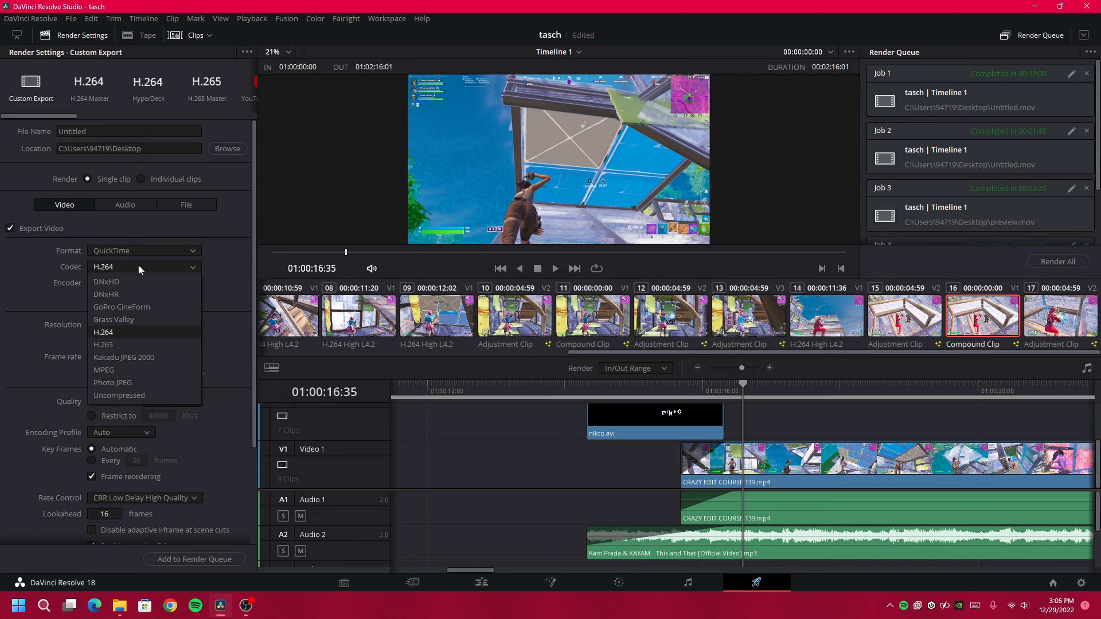
pyautogui.click(55, 298)
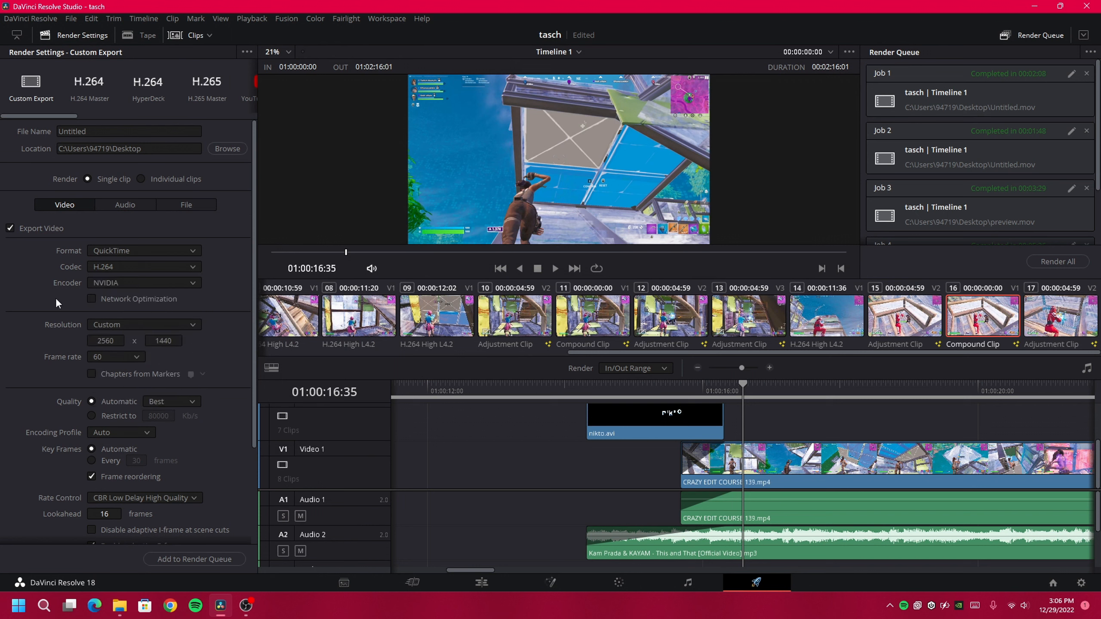
pyautogui.click(92, 284)
pyautogui.click(105, 305)
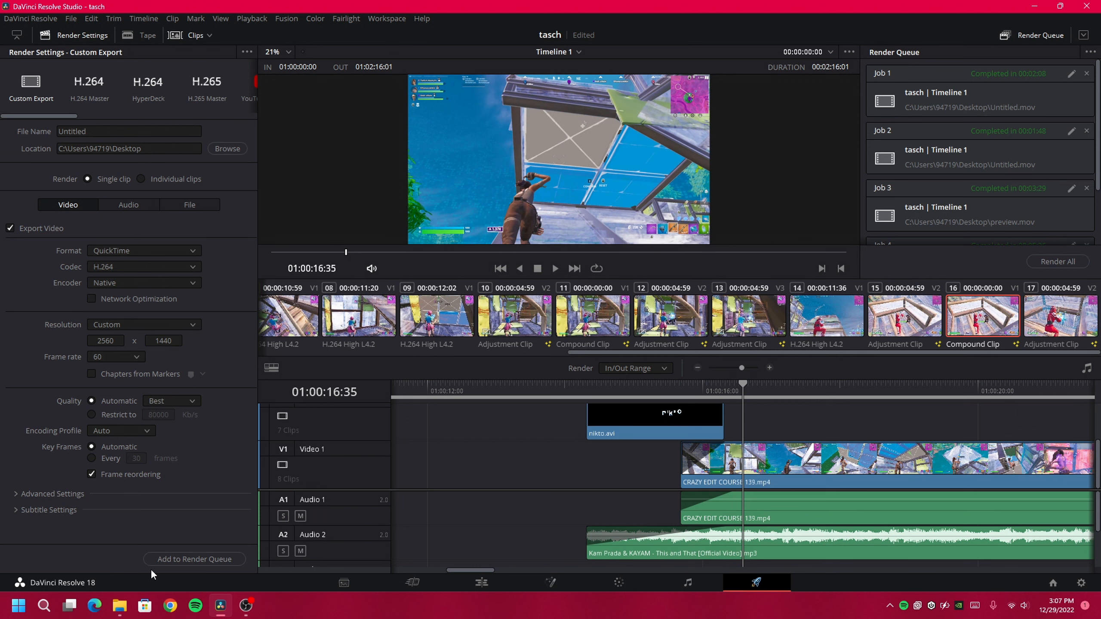
# Add the job to the render queue, decline overwriting the existing file, and select the rendered Untitled.mov
pyautogui.click(192, 558)
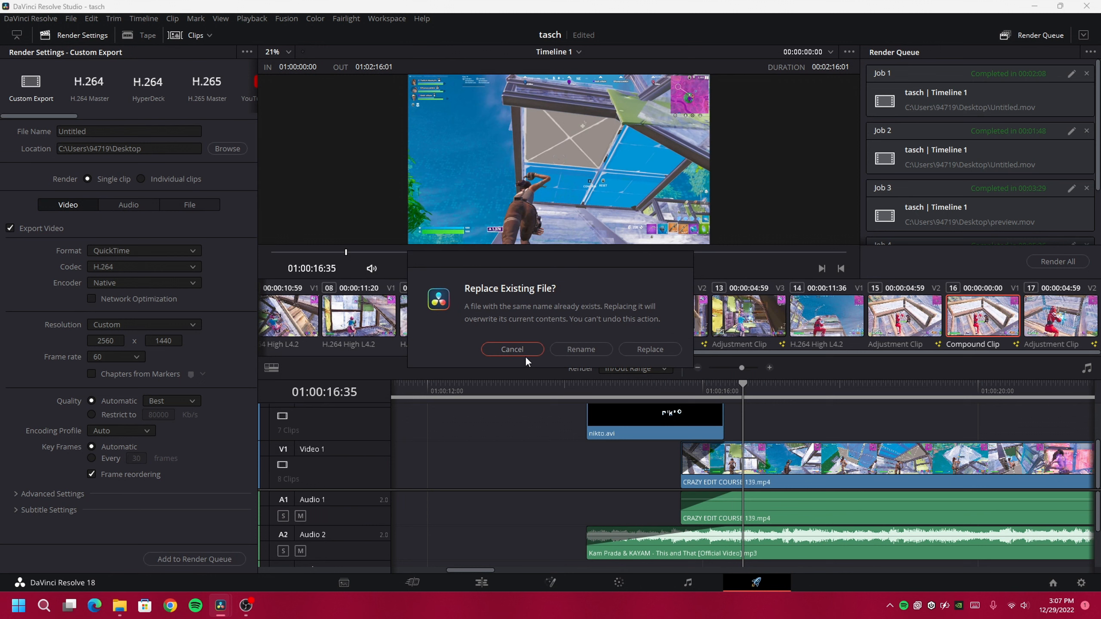
pyautogui.click(511, 349)
pyautogui.scroll(-2, 994, 203)
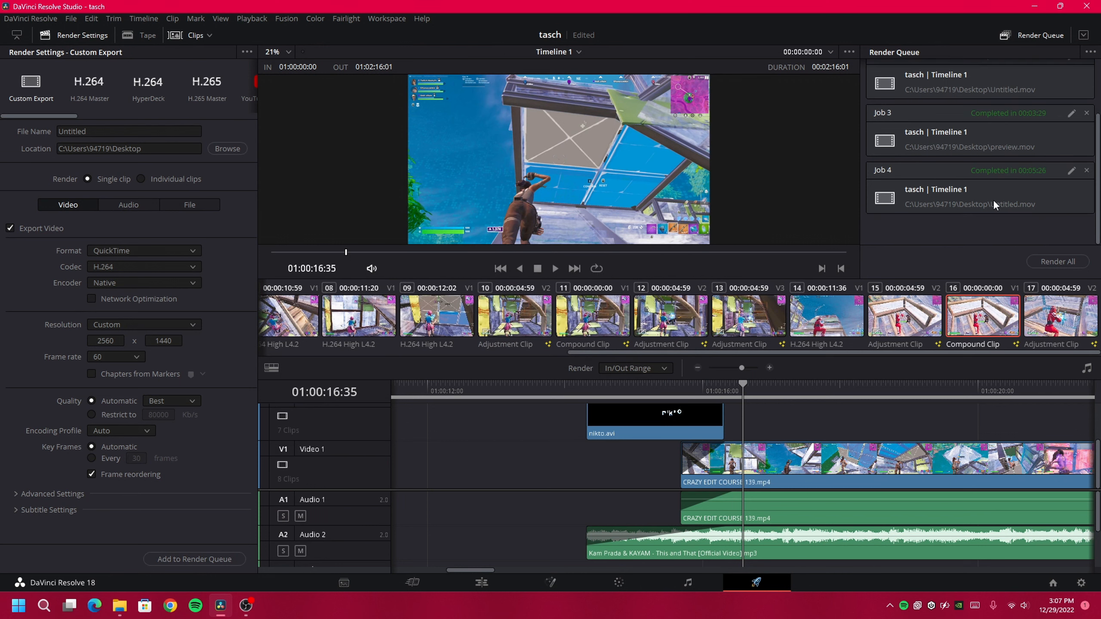
pyautogui.click(1058, 261)
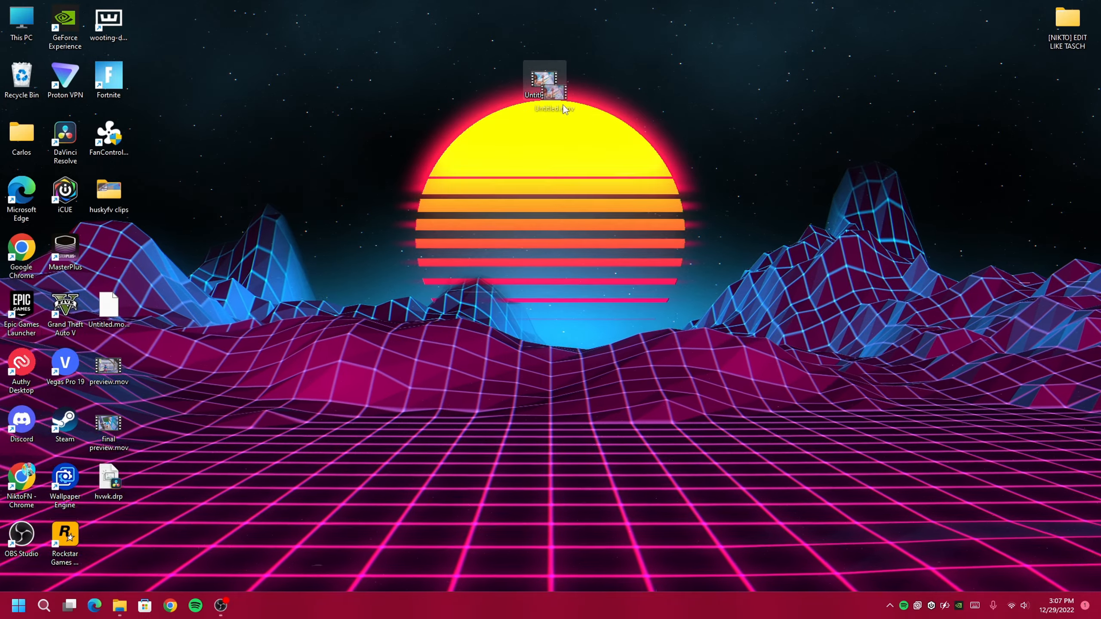
# Play the rendered Untitled.mov from the desktop in Media Player, then pause it
pyautogui.moveTo(554, 92); pyautogui.dragTo(599, 148)
pyautogui.doubleClick(598, 147)
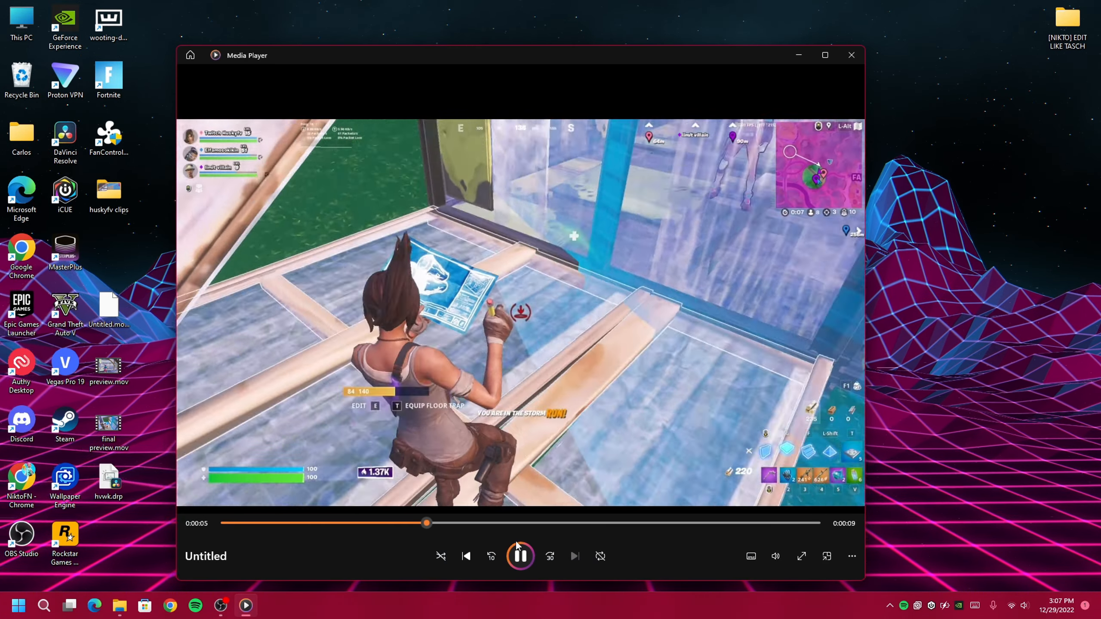
pyautogui.click(492, 285)
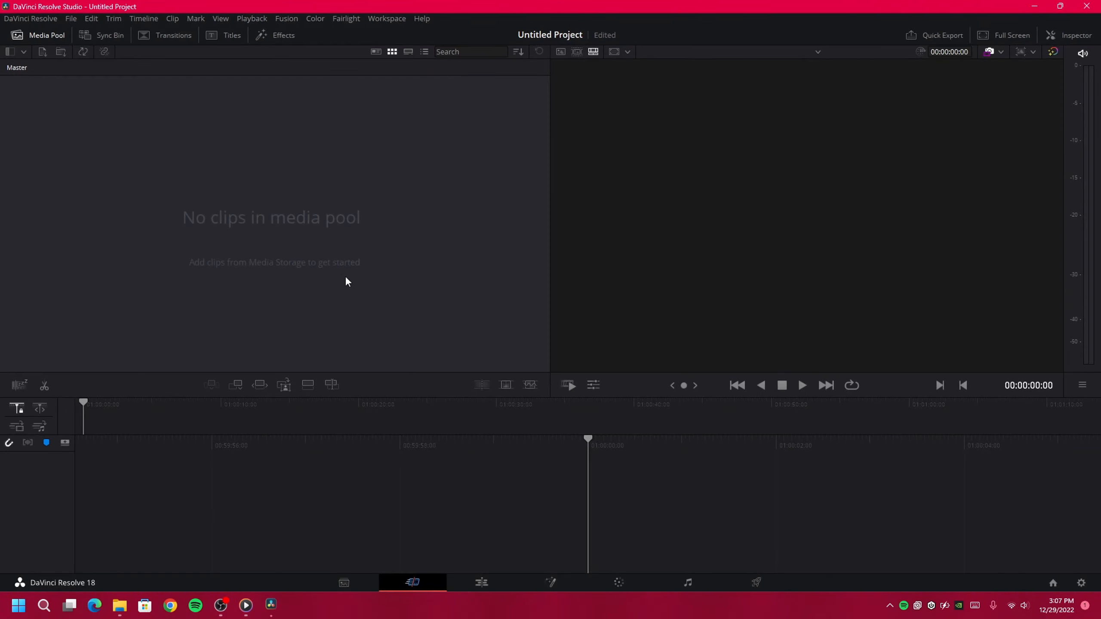
# In Master Settings, set the timeline frame rate to 60 fps and processing width to 2560, and save
pyautogui.click(460, 579)
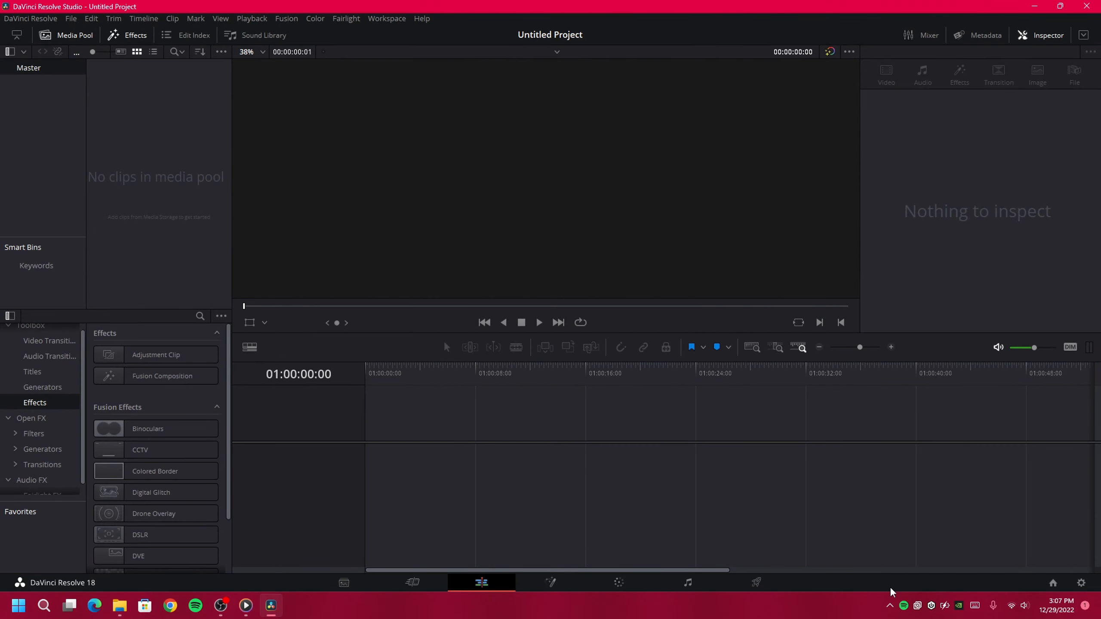
pyautogui.click(1071, 581)
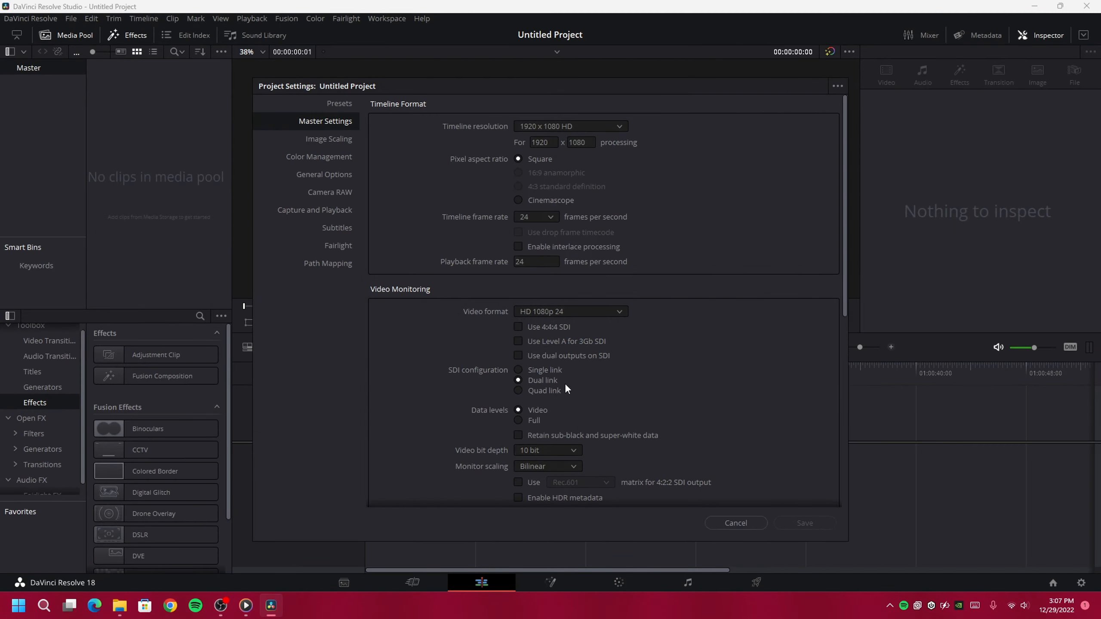
pyautogui.click(530, 220)
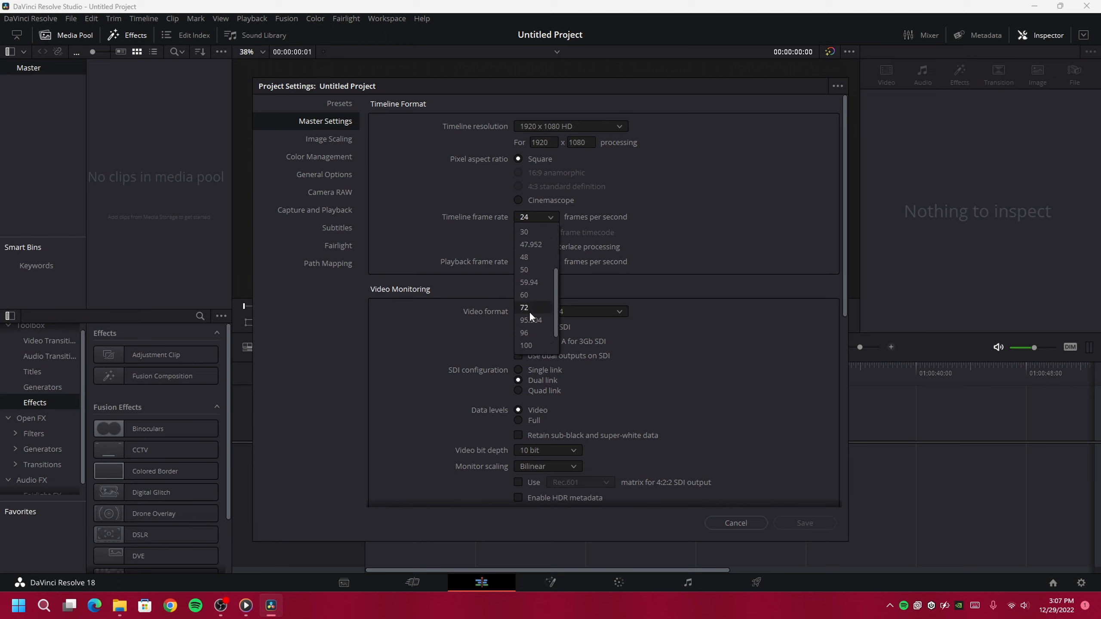
pyautogui.click(524, 298)
pyautogui.doubleClick(553, 143)
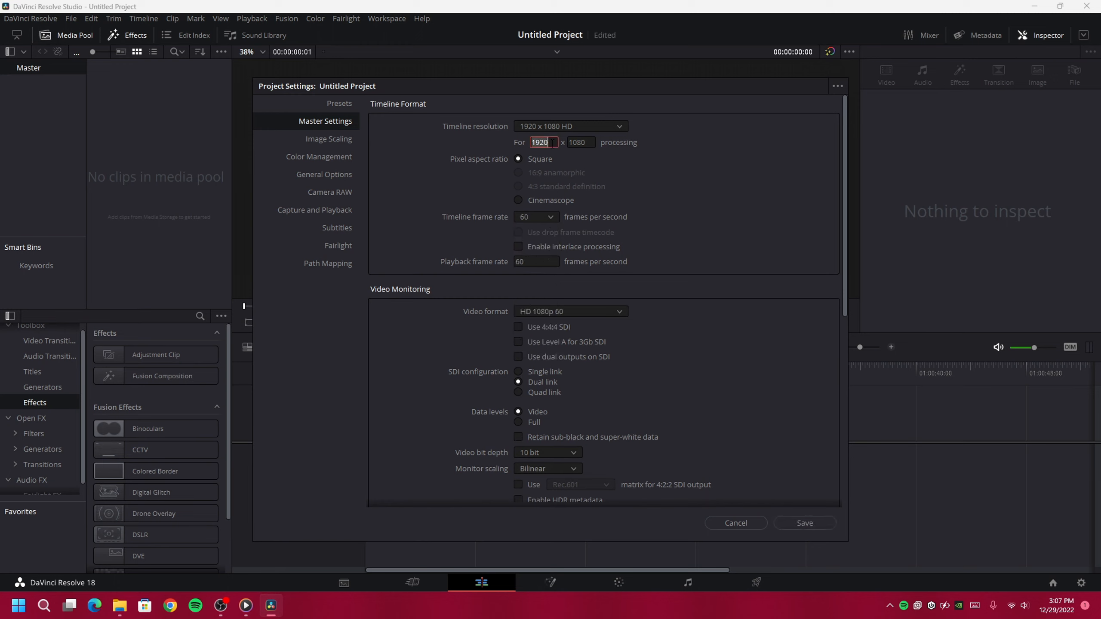
pyautogui.write('2560')
pyautogui.doubleClick(578, 142)
pyautogui.write('1')
pyautogui.click(786, 520)
# Drag Untitled.mov from the desktop onto the timeline start and scrub the playhead to 01:00:06:10
pyautogui.click(271, 606)
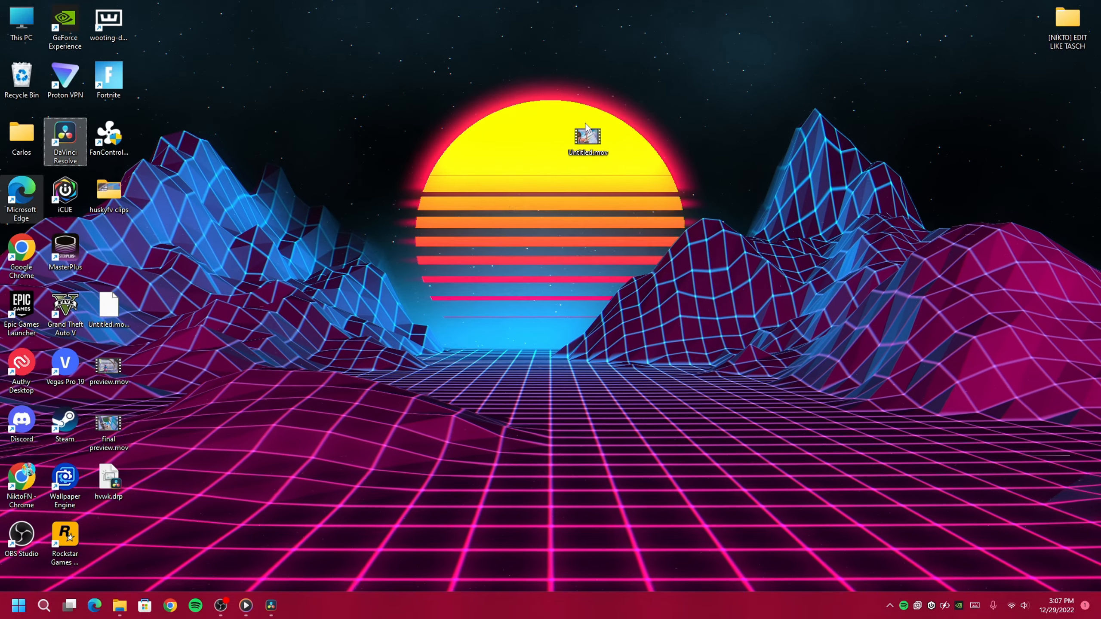
pyautogui.moveTo(586, 128); pyautogui.dragTo(375, 429)
pyautogui.click(423, 377)
pyautogui.click(497, 380)
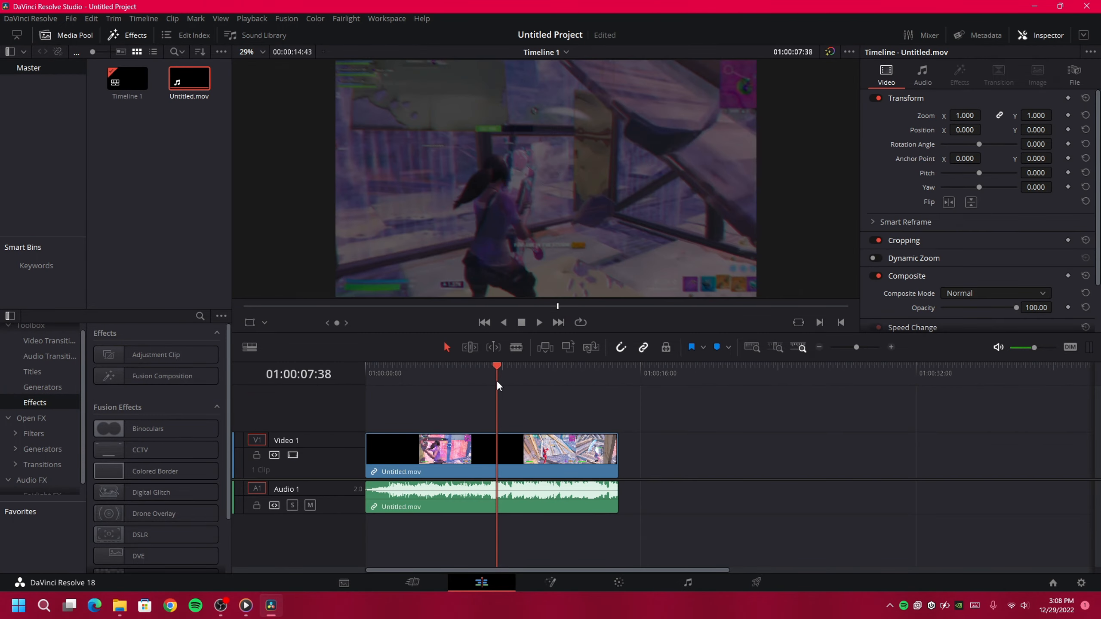
pyautogui.moveTo(497, 382); pyautogui.dragTo(472, 378)
# Load the Highlights CC preset in Fusion, feeding MediaIn1 through ColorCorrector1, S_Sharpen1 and RSMB1 into MediaOut1
pyautogui.click(551, 584)
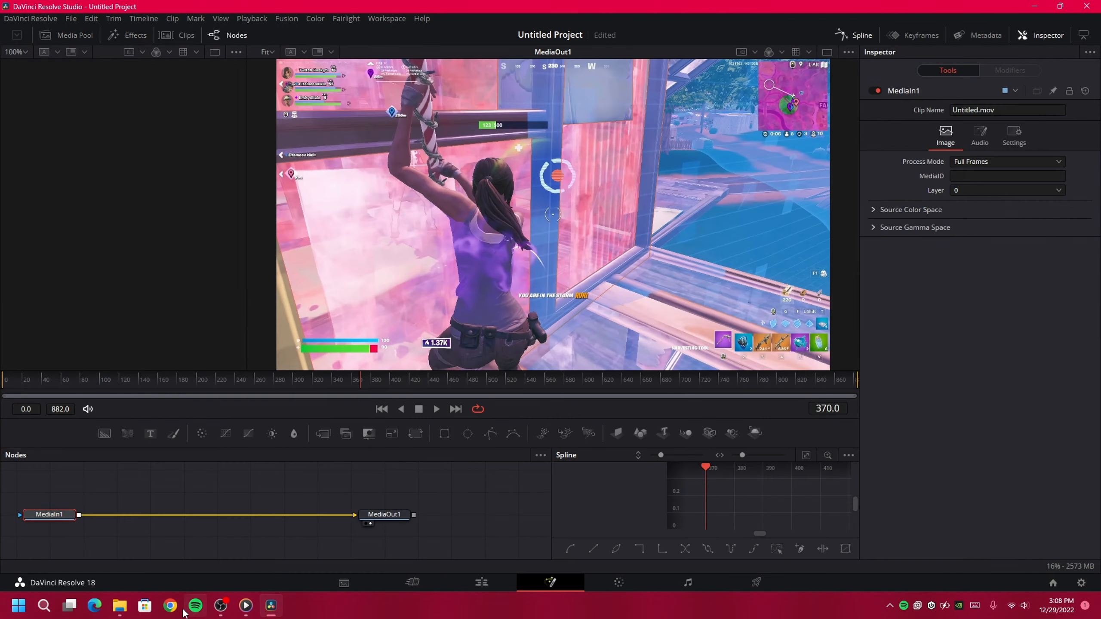
pyautogui.click(119, 605)
pyautogui.hotkey('alt', 'Left')
pyautogui.doubleClick(415, 244)
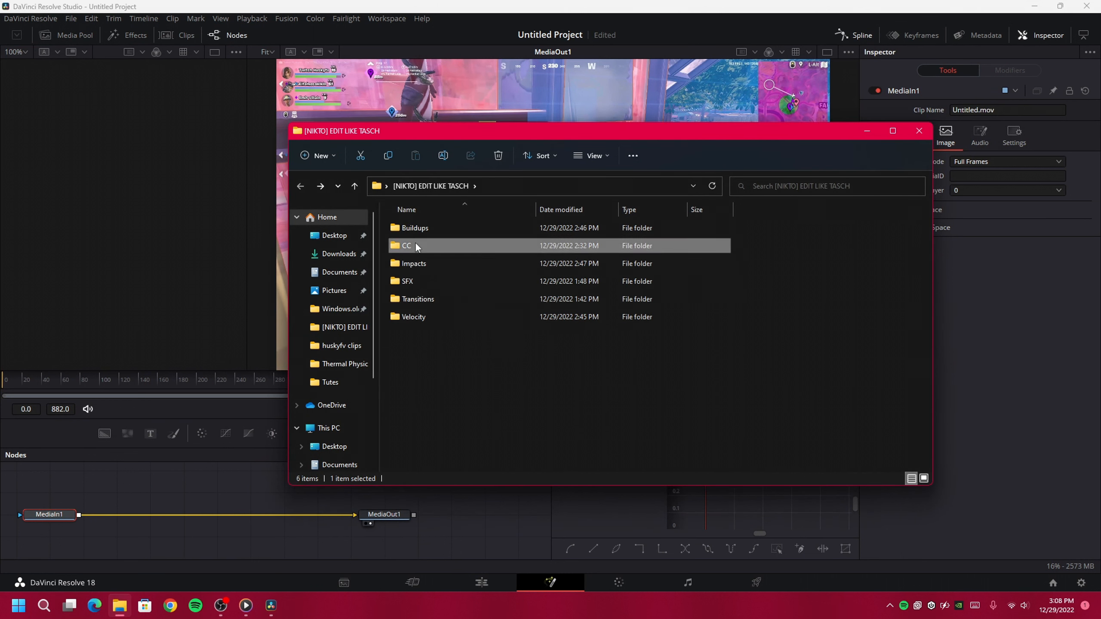
pyautogui.click(270, 2)
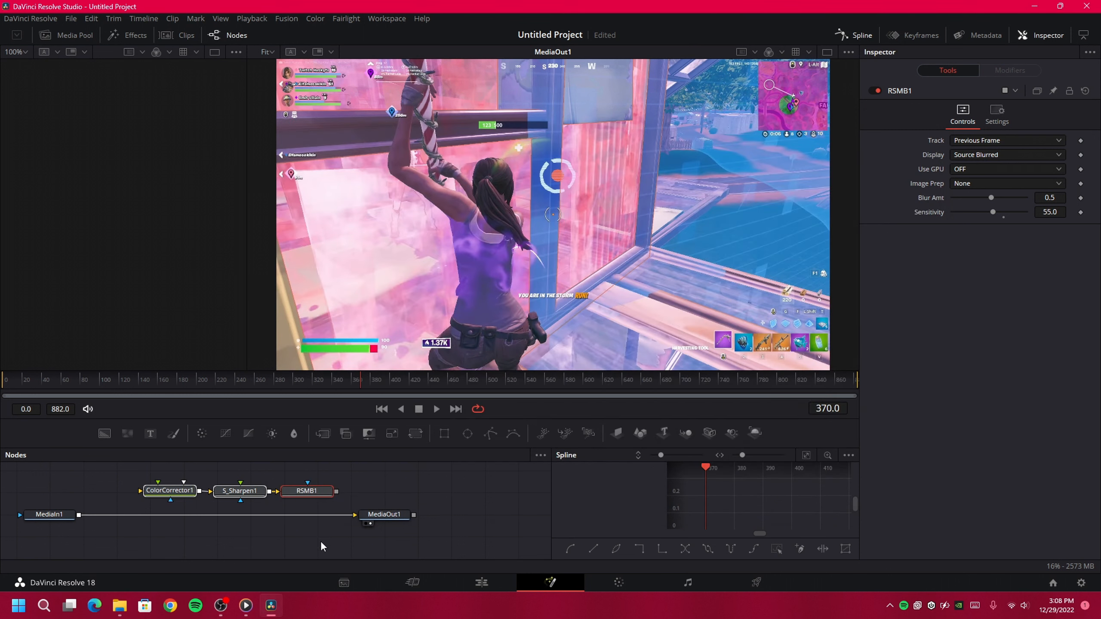
pyautogui.moveTo(304, 515); pyautogui.dragTo(140, 491)
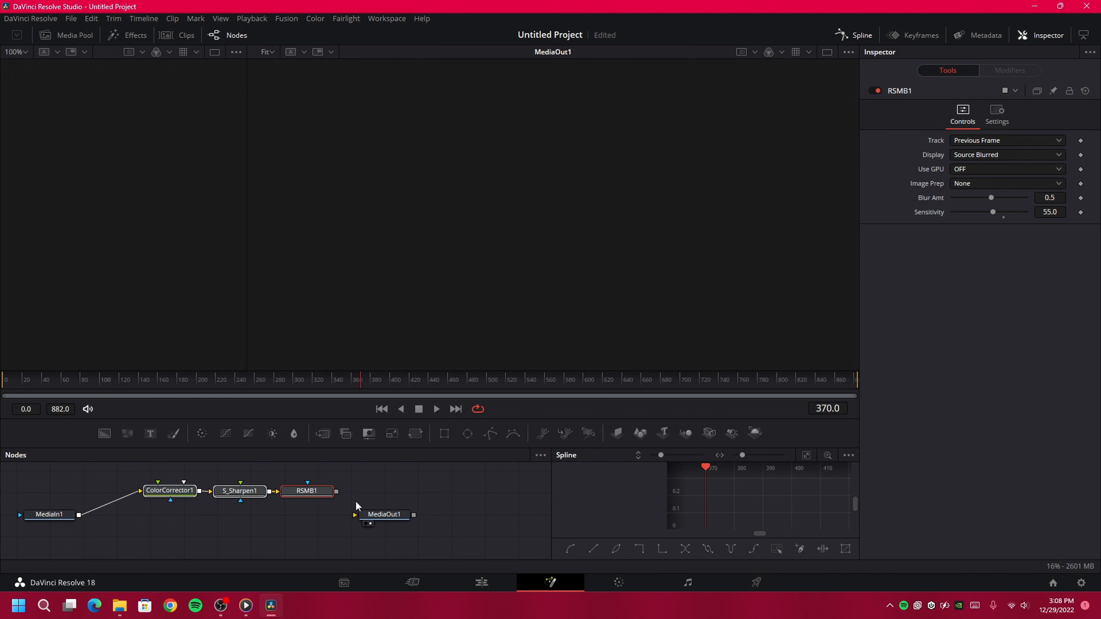
pyautogui.moveTo(337, 492); pyautogui.dragTo(356, 520)
pyautogui.click(482, 582)
pyautogui.click(435, 368)
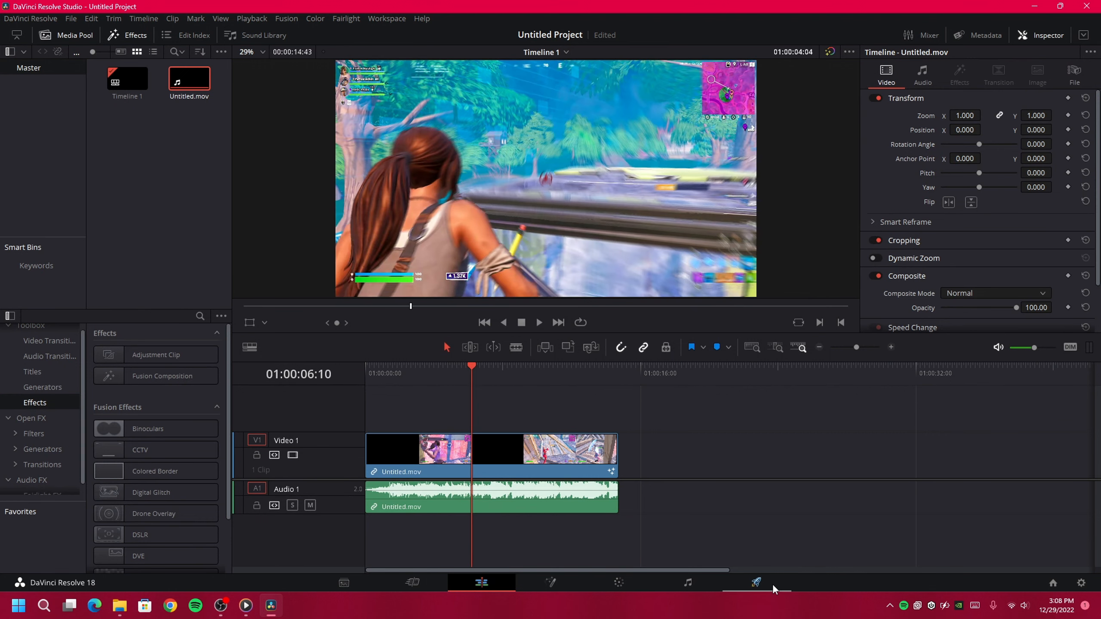
# On the Deliver page, add the timeline render to the queue as Untitled.mov in the Videos folder
pyautogui.click(773, 587)
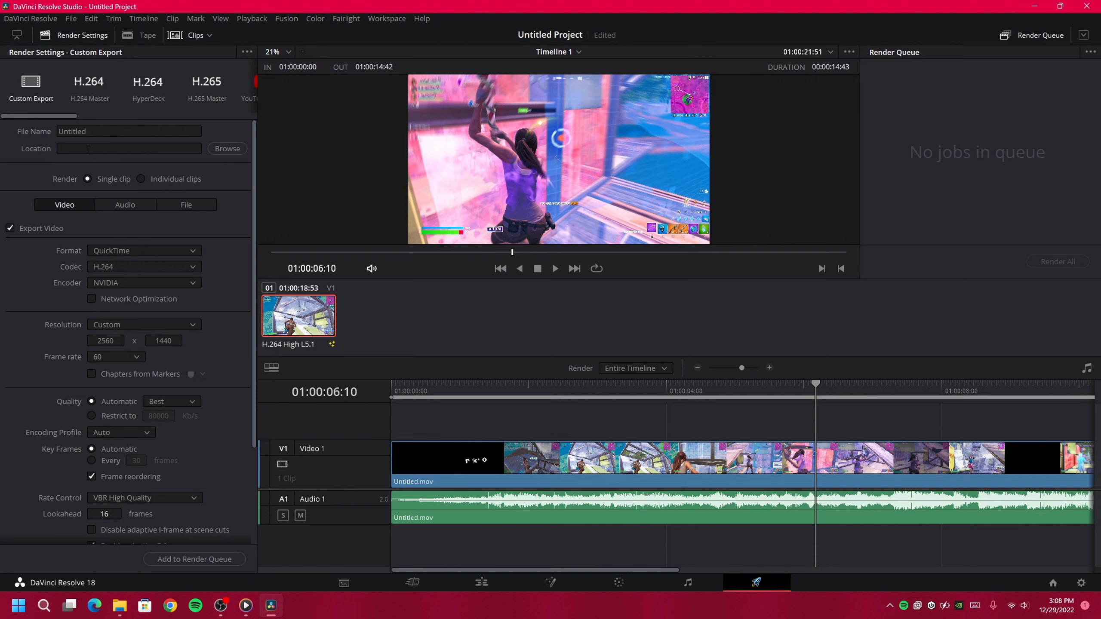
pyautogui.click(79, 133)
pyautogui.click(15, 189)
pyautogui.click(221, 559)
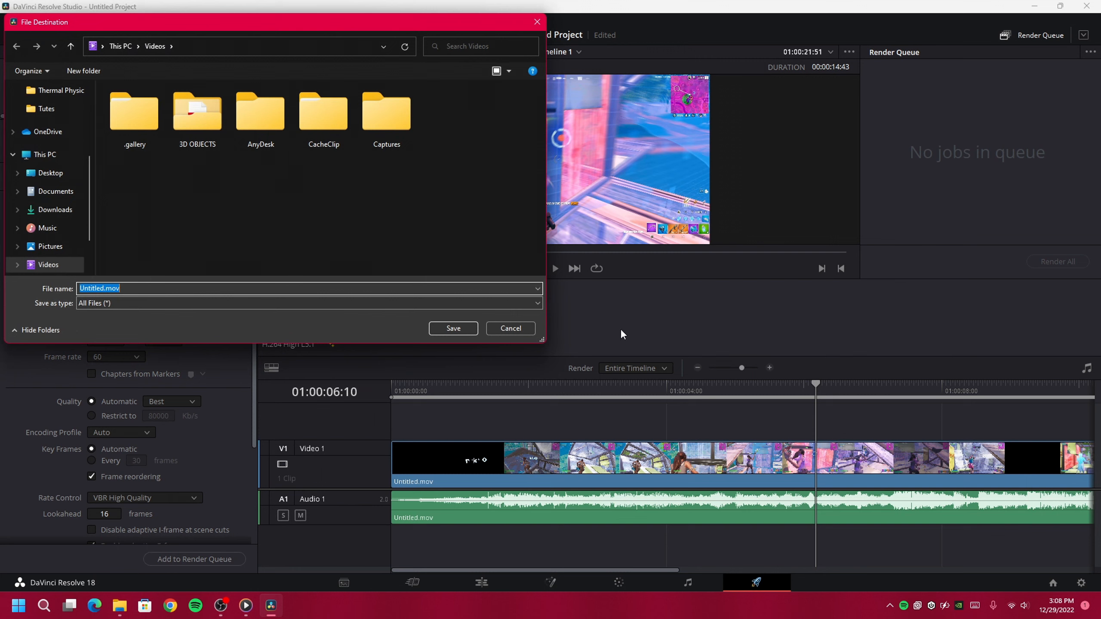
pyautogui.click(440, 333)
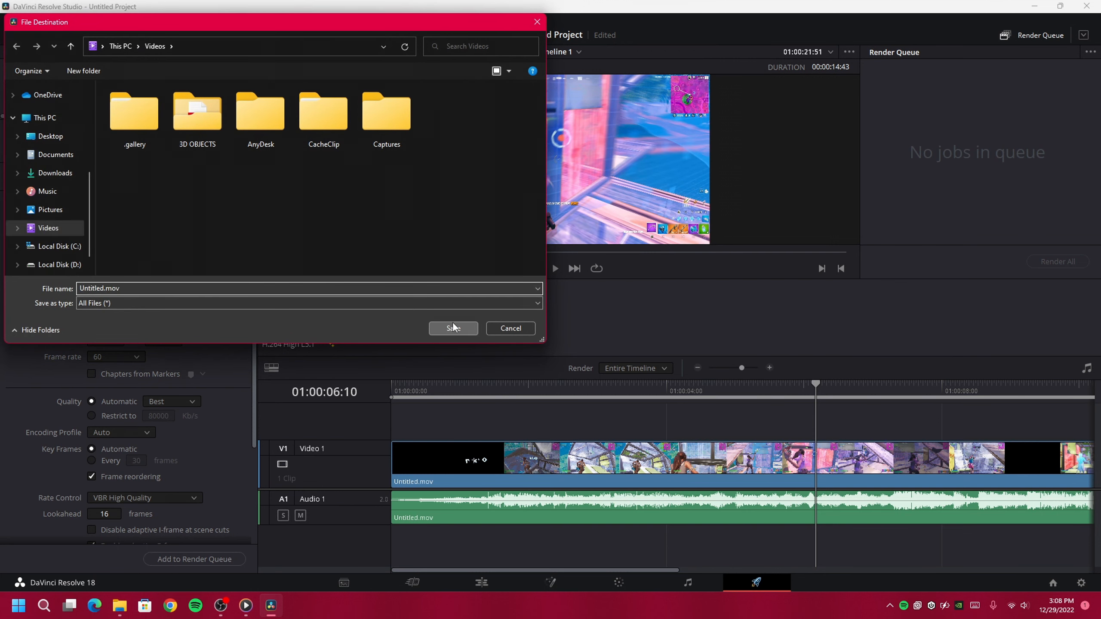